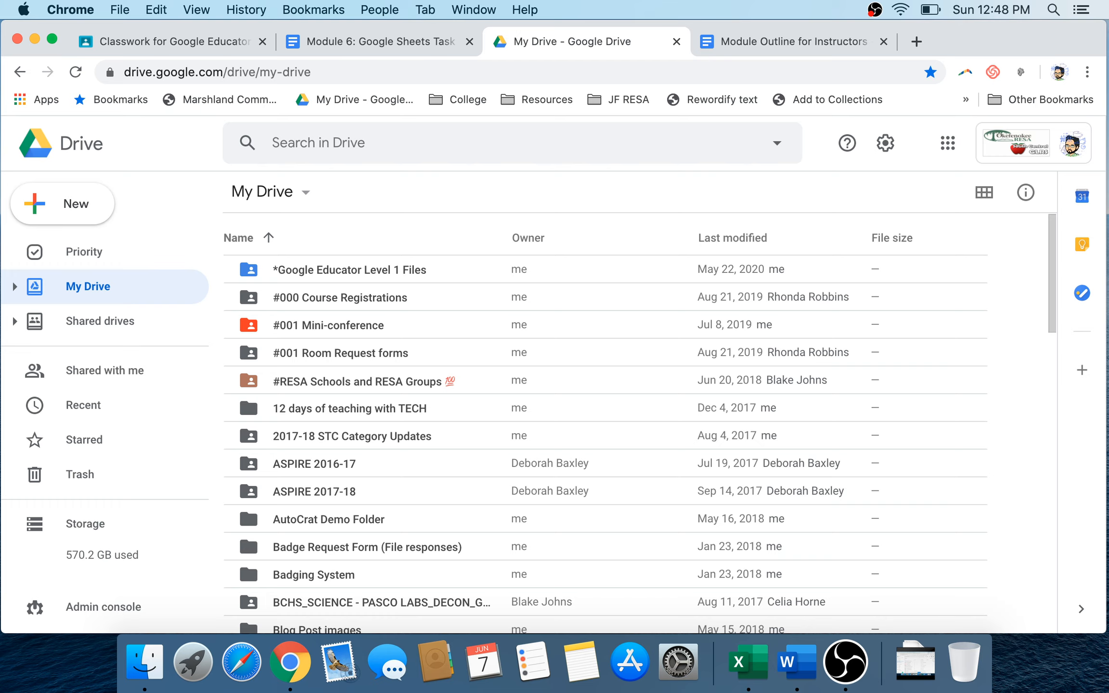
# Open the Google Course 1 folder in My Drive and create a new blank Google Sheets spreadsheet in it
pyautogui.scroll(-10, 605, 423)
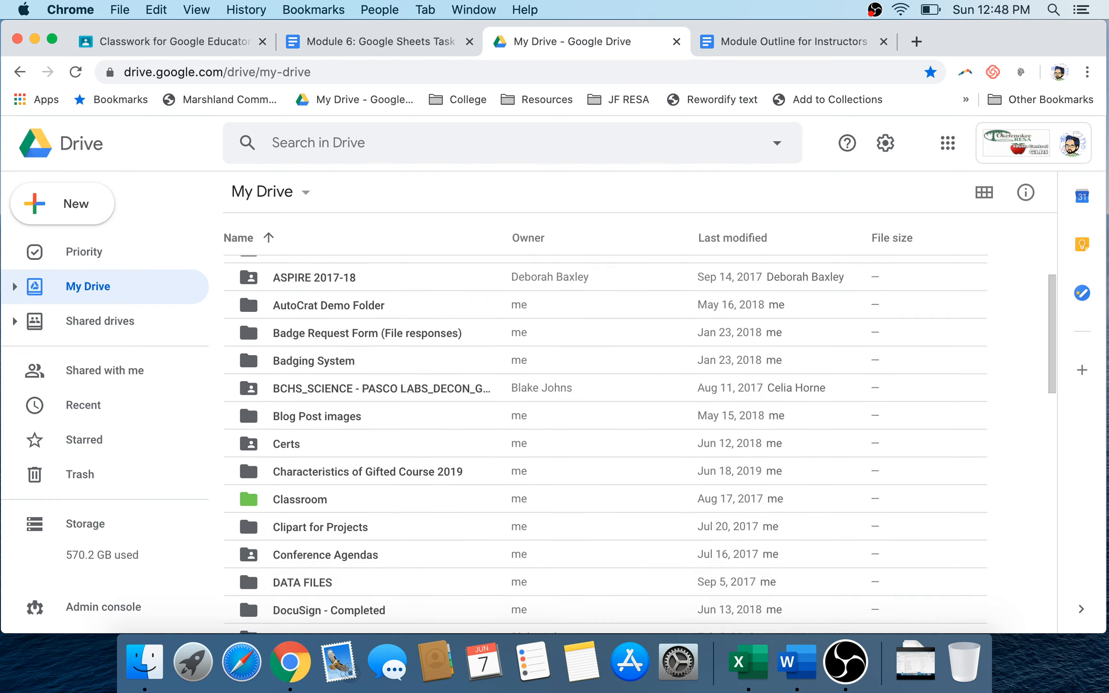
pyautogui.doubleClick(315, 450)
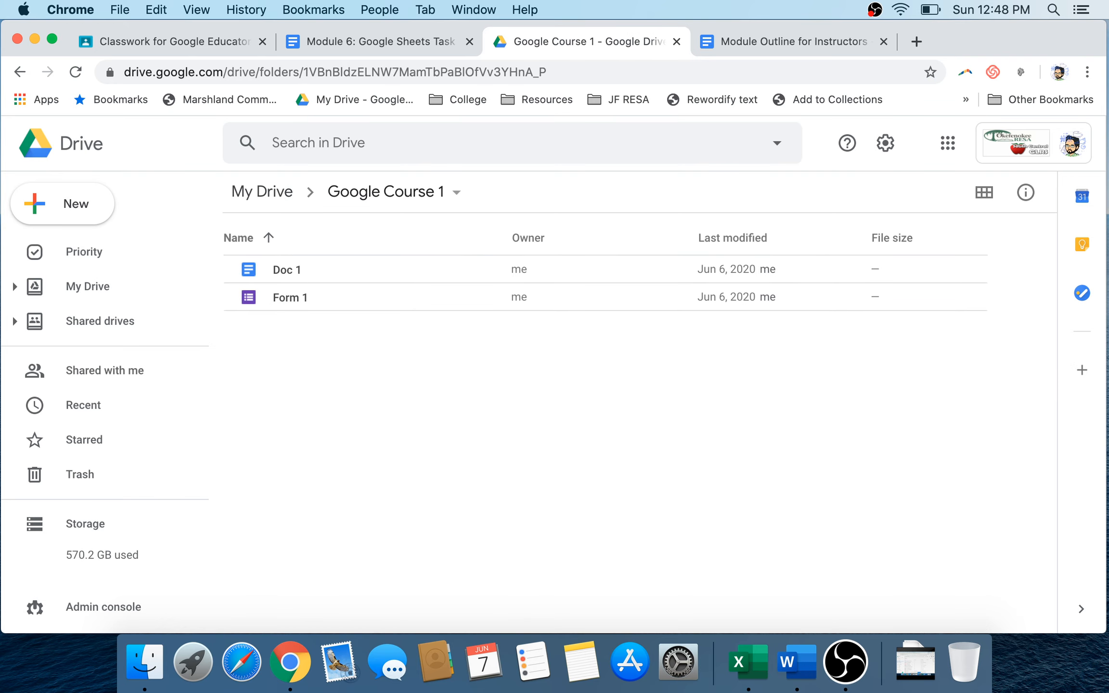
pyautogui.click(62, 203)
pyautogui.click(121, 349)
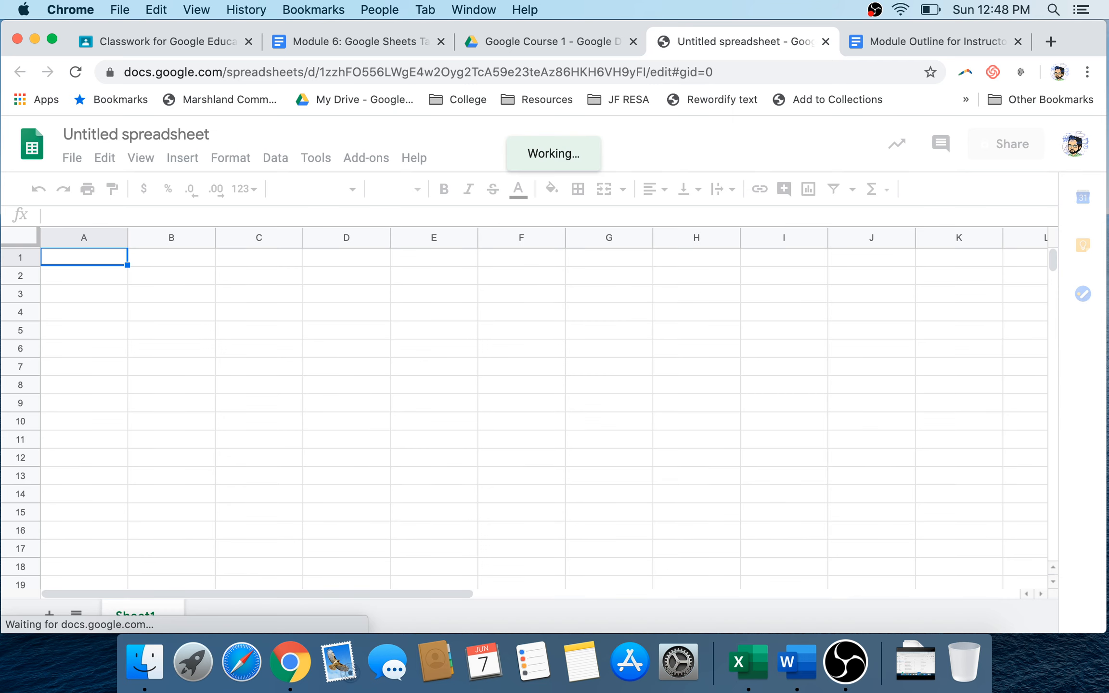
# Rename the untitled spreadsheet as Sheet 1
pyautogui.click(137, 135)
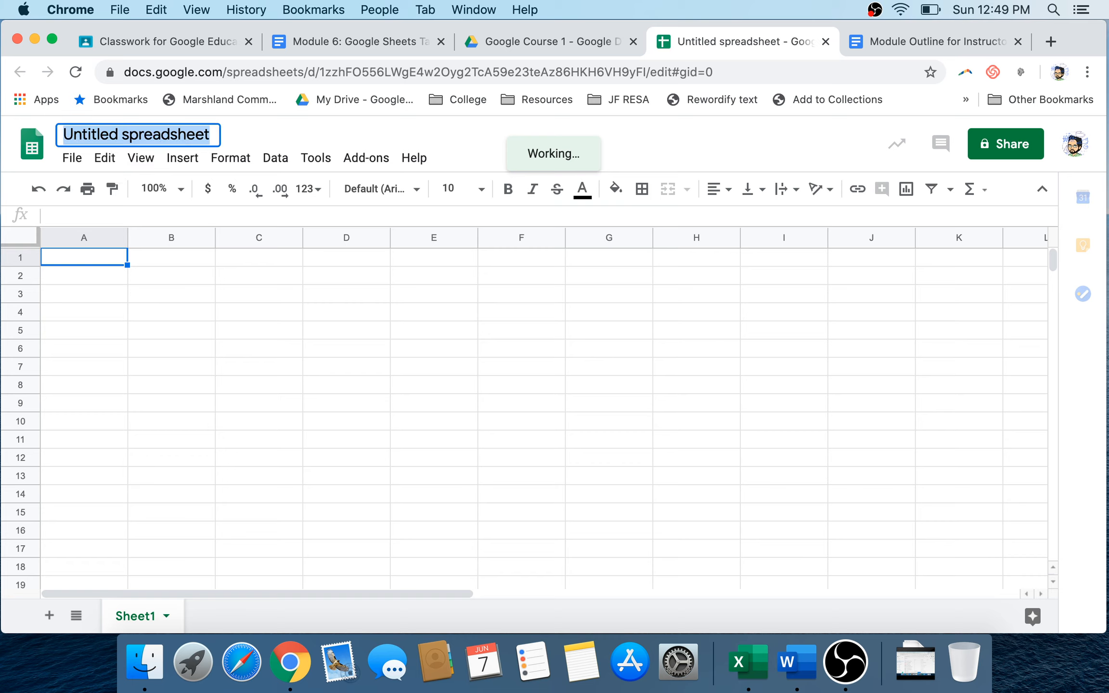
pyautogui.write('She')
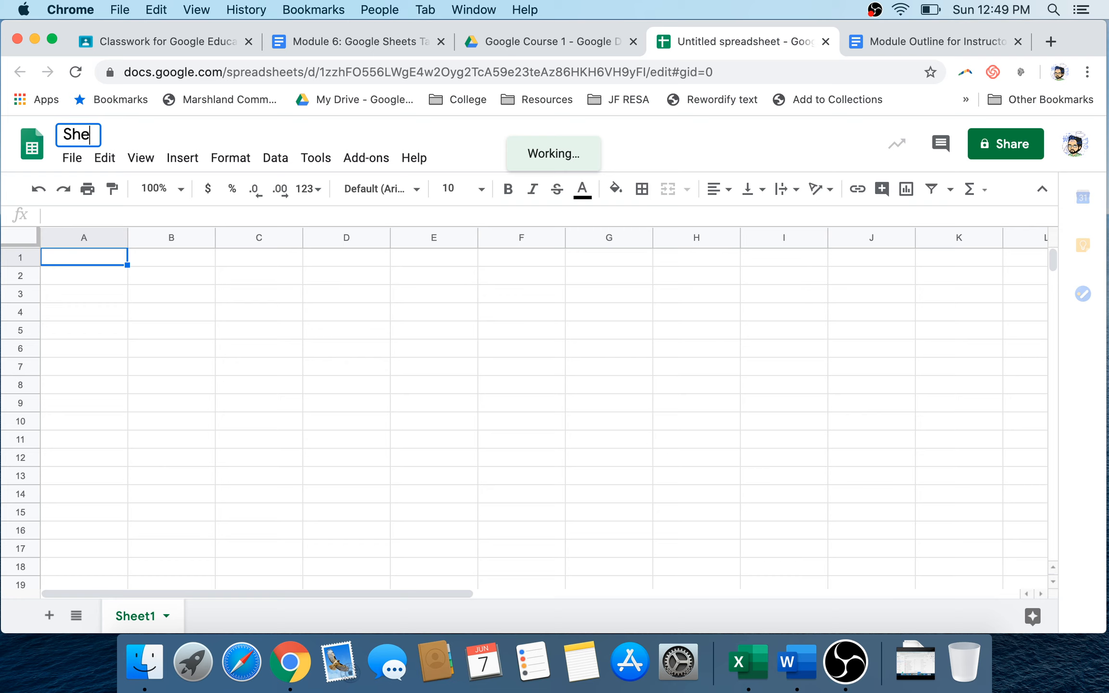
pyautogui.write('et 1')
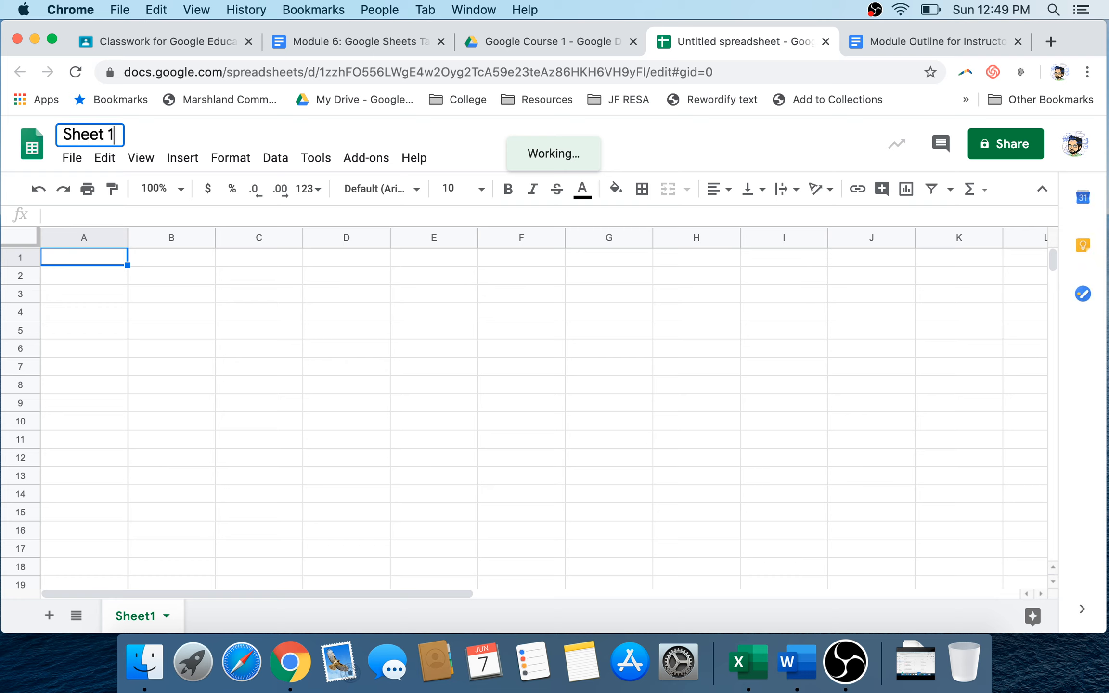
pyautogui.click(172, 293)
# Enter the column headers Students in cell A1 and Unit 1 Test in cell B1
pyautogui.click(84, 257)
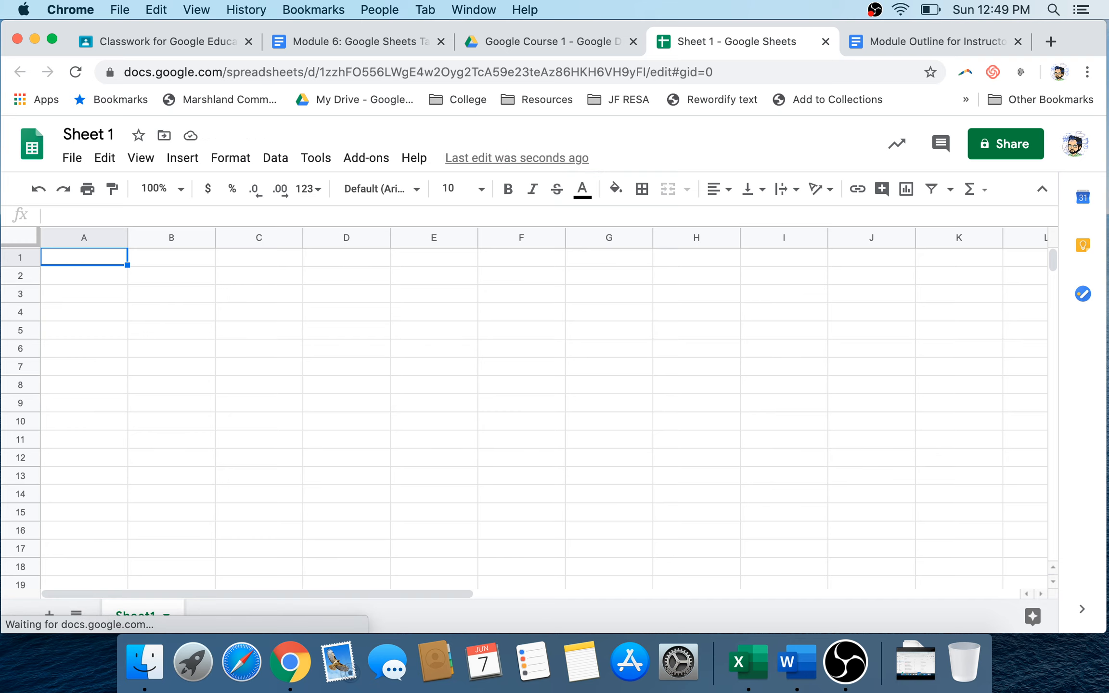
pyautogui.write('Students')
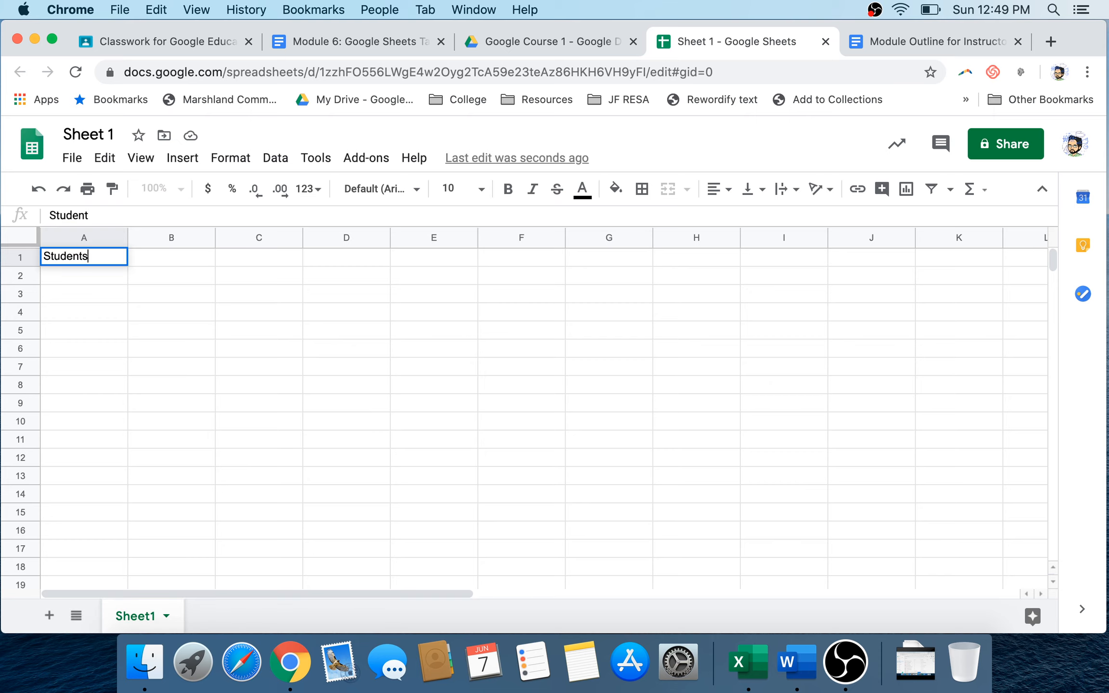
pyautogui.press('Tab')
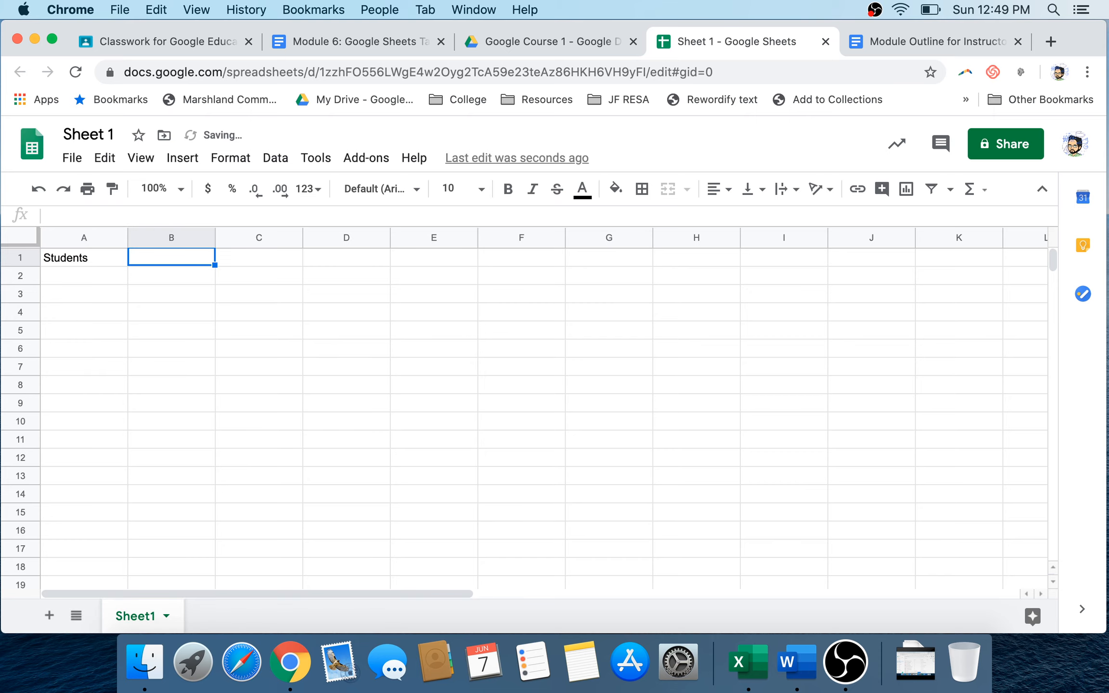
pyautogui.write('Unit 1')
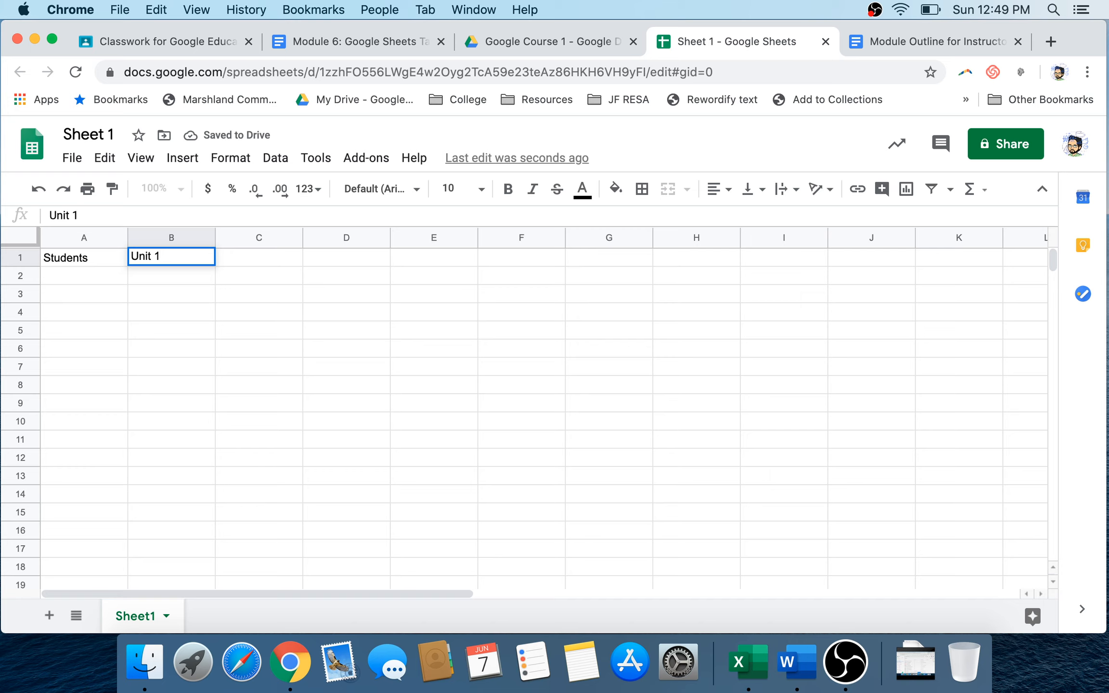
pyautogui.write(' Test')
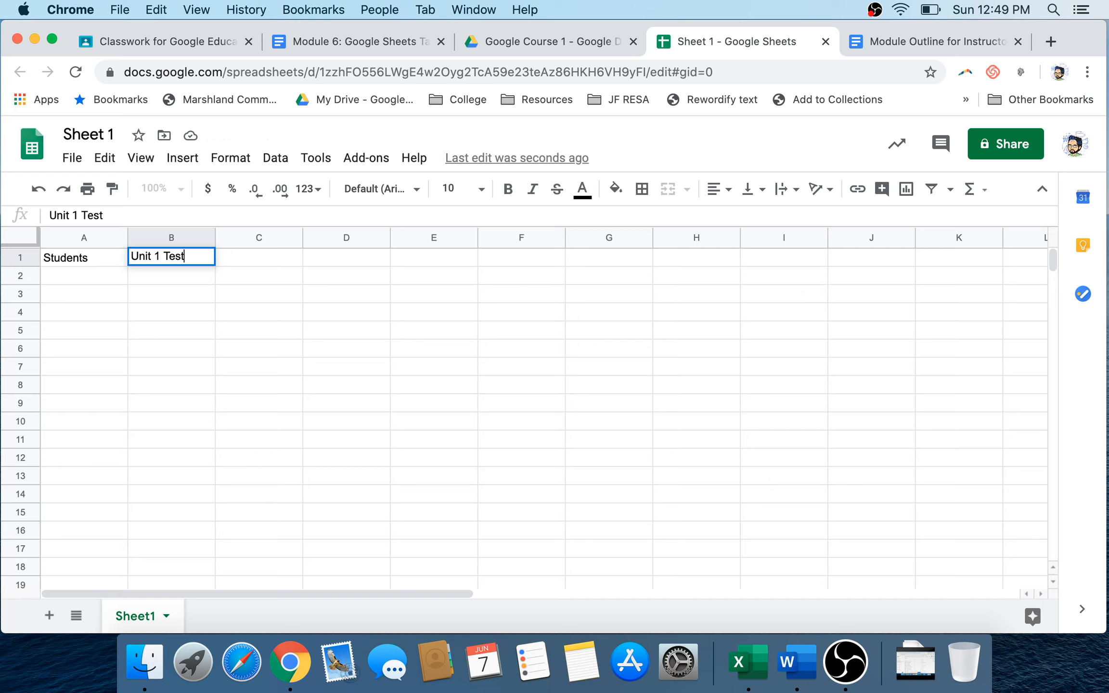
pyautogui.click(171, 330)
# Fill the Unit 1 Test header from B1 across to F1 and change the copy in C1 to Unit 2 Test
pyautogui.click(171, 258)
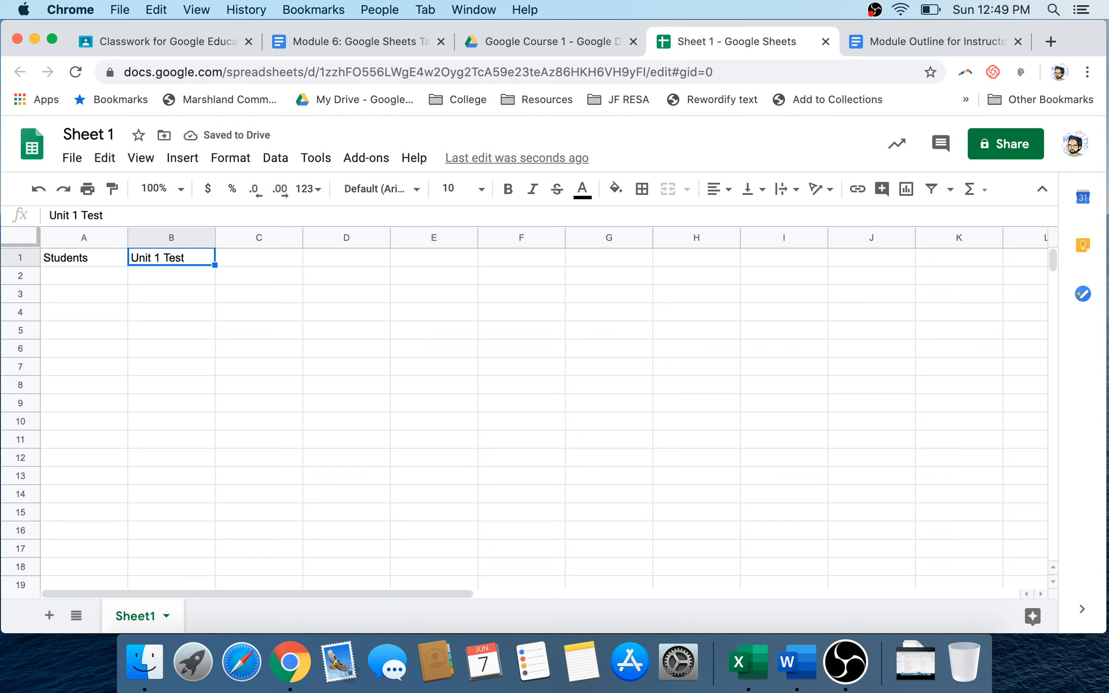
pyautogui.moveTo(214, 265); pyautogui.dragTo(520, 260)
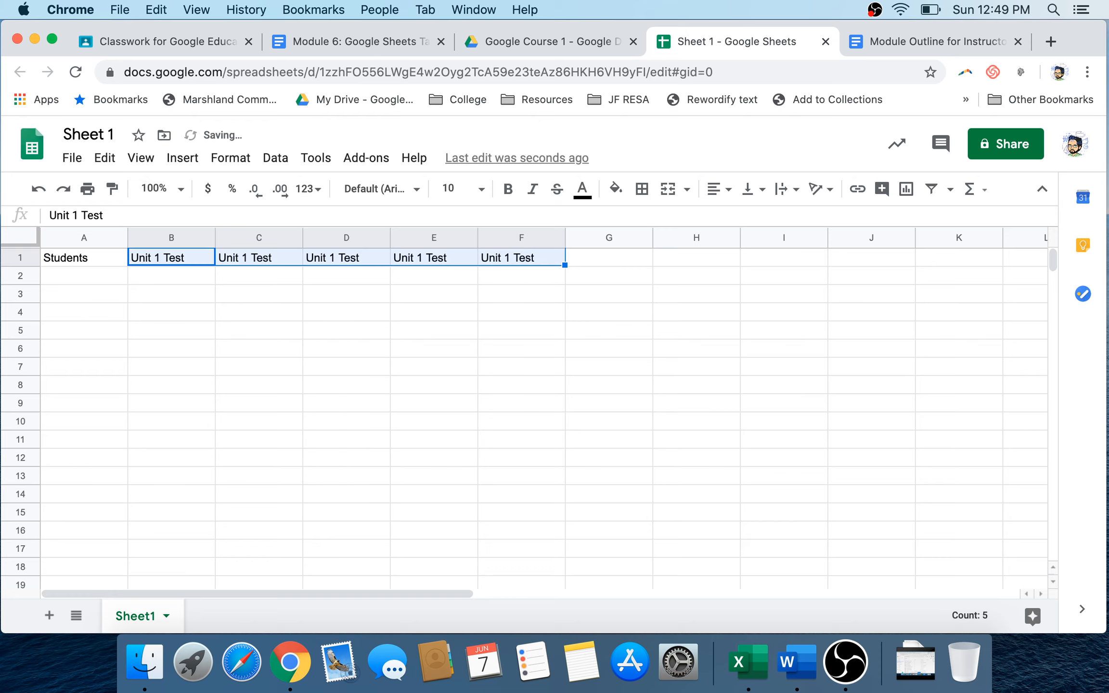
pyautogui.doubleClick(259, 257)
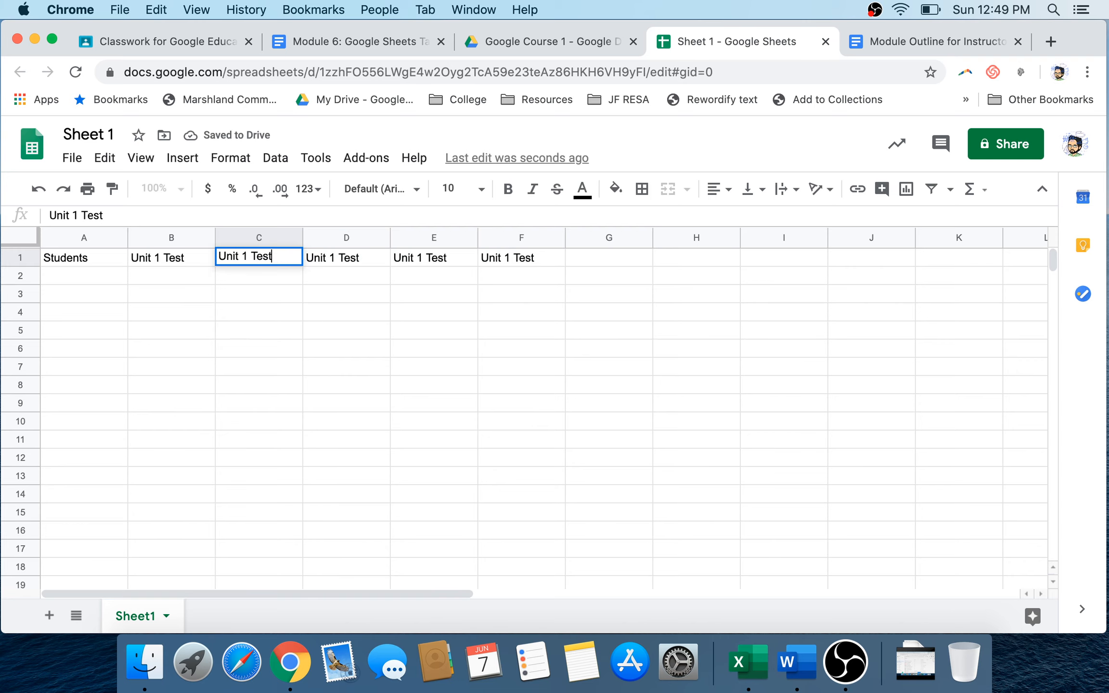
pyautogui.click(248, 256)
pyautogui.press('BackSpace')
pyautogui.write('2')
pyautogui.press('Tab')
# Change the header in D1 to Unit 3 Test and the header in E1 to Unit 4 Test
pyautogui.doubleClick(336, 257)
pyautogui.click(336, 256)
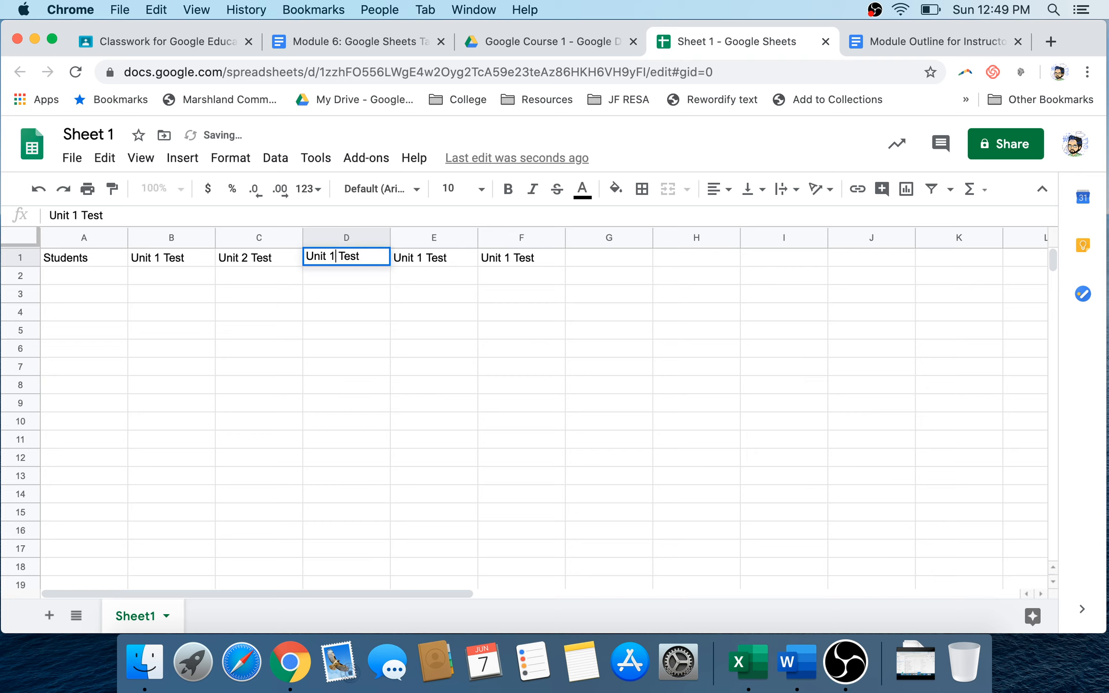
pyautogui.press('BackSpace')
pyautogui.write('3')
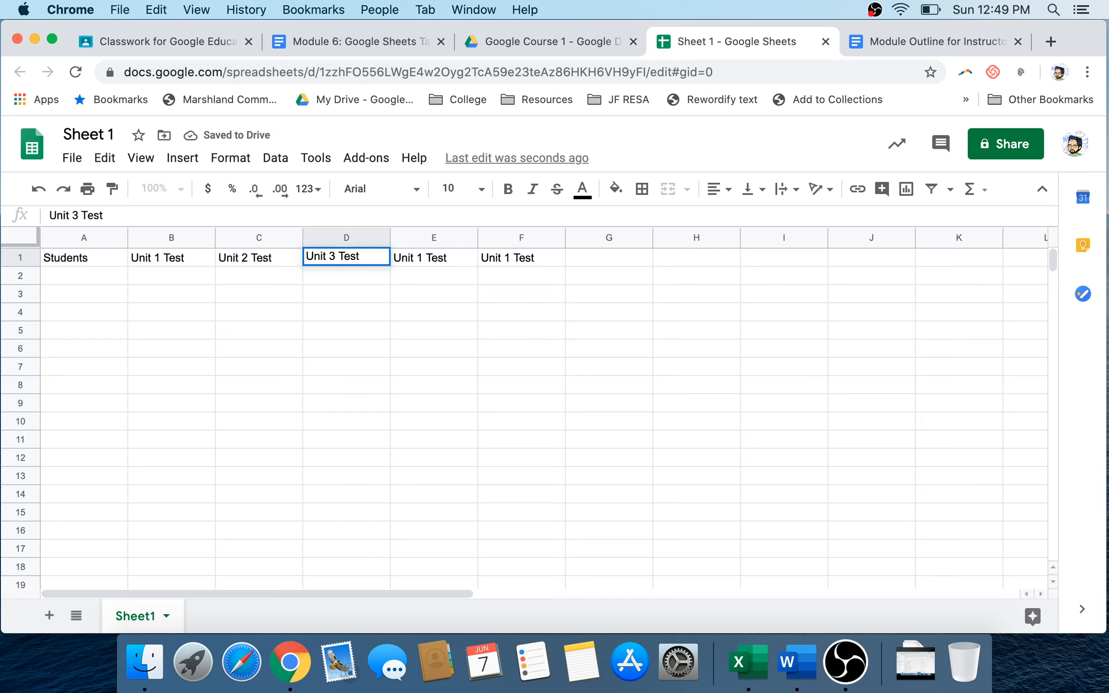
pyautogui.press('Tab')
pyautogui.click(79, 215)
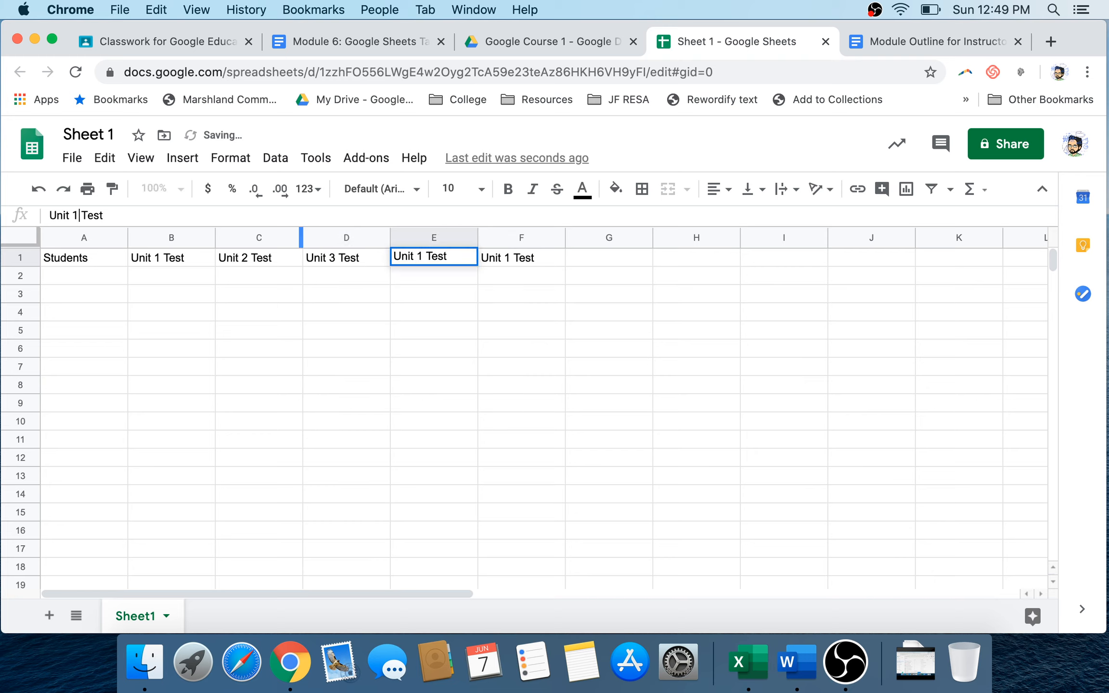
pyautogui.press('BackSpace')
pyautogui.write('4')
pyautogui.press('Return')
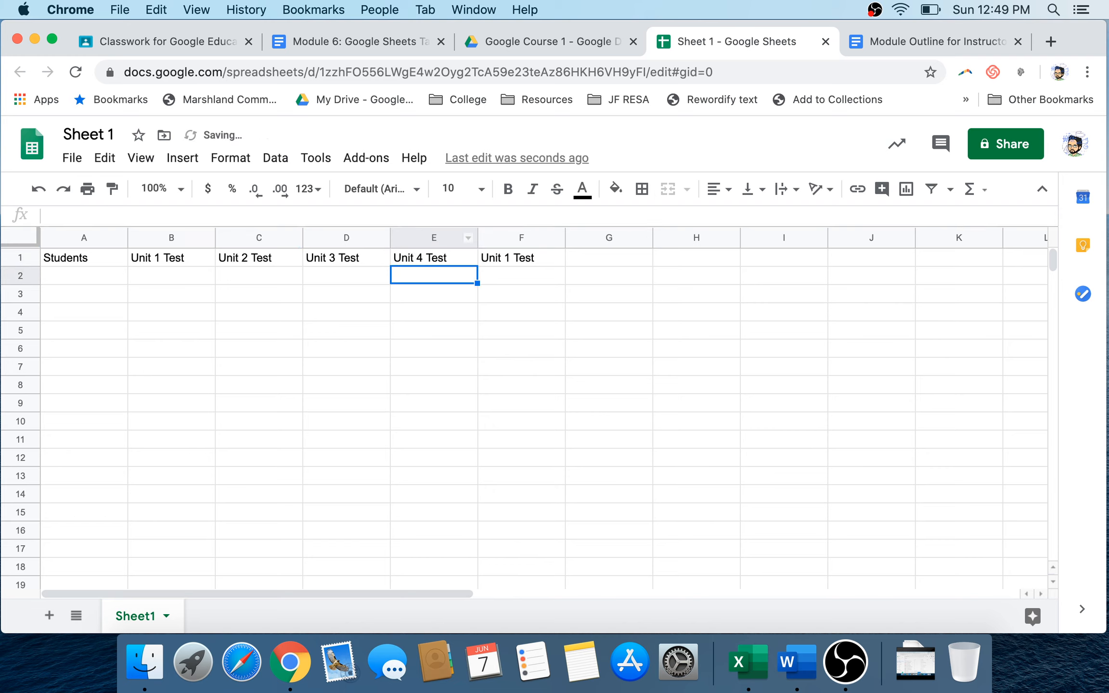
# Change the header in F1 to Unit 5 Test
pyautogui.click(510, 258)
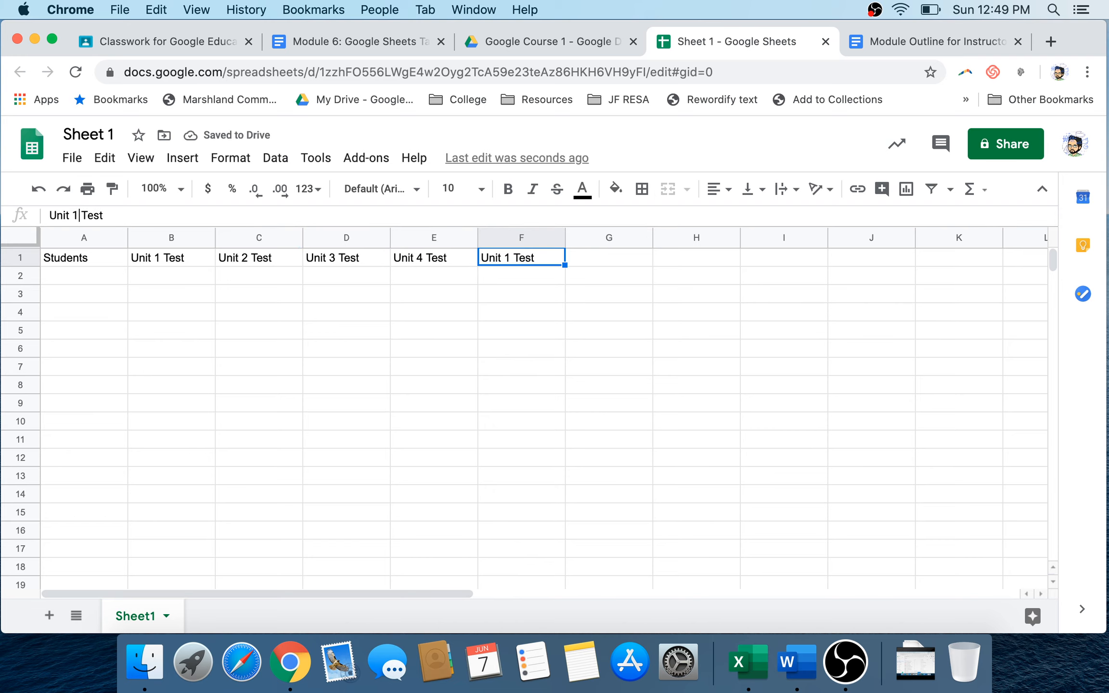
pyautogui.click(80, 216)
pyautogui.press('BackSpace')
pyautogui.write('5')
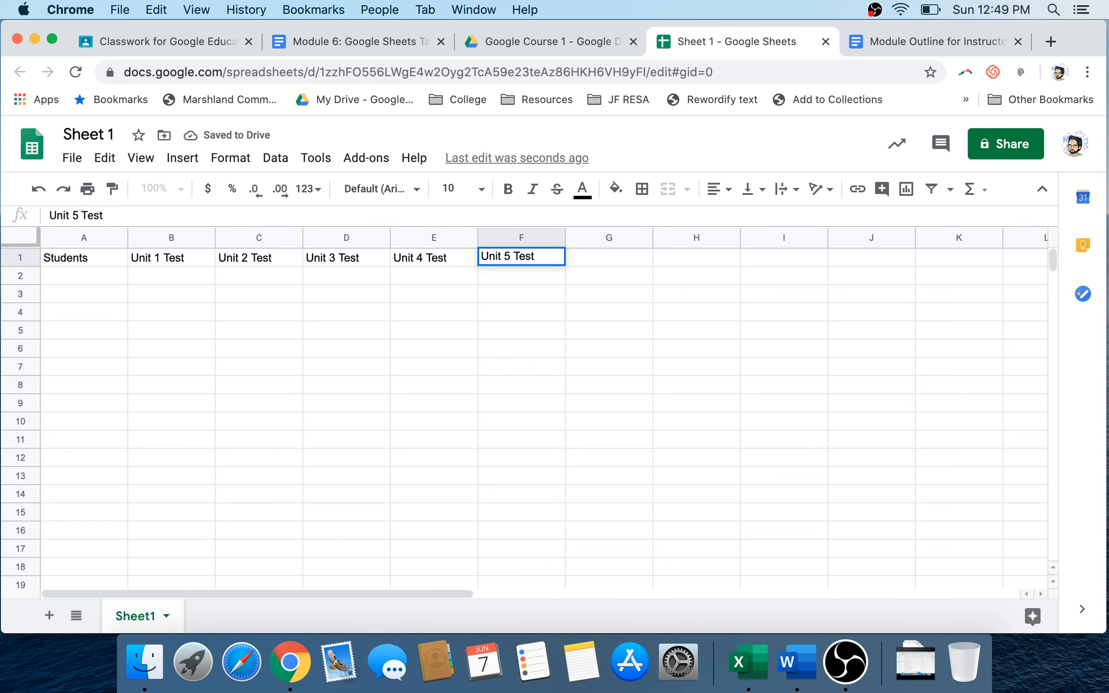
pyautogui.press('Return')
pyautogui.click(346, 403)
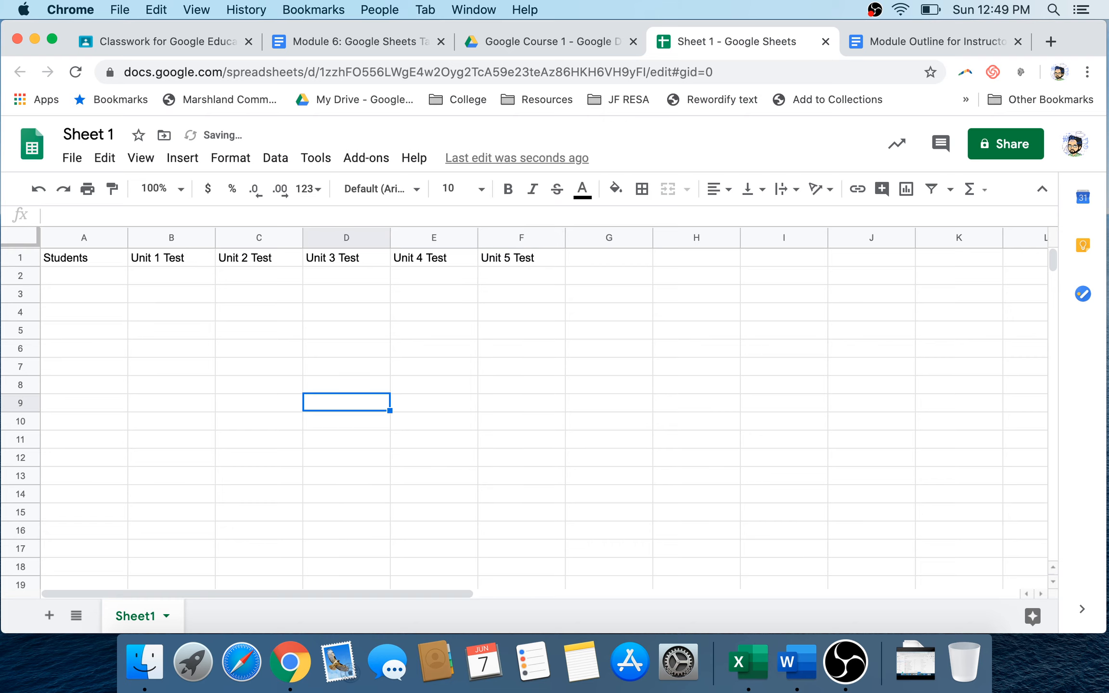
# Enter the first names of four students in cells A2 to A5 under the Students header
pyautogui.click(84, 276)
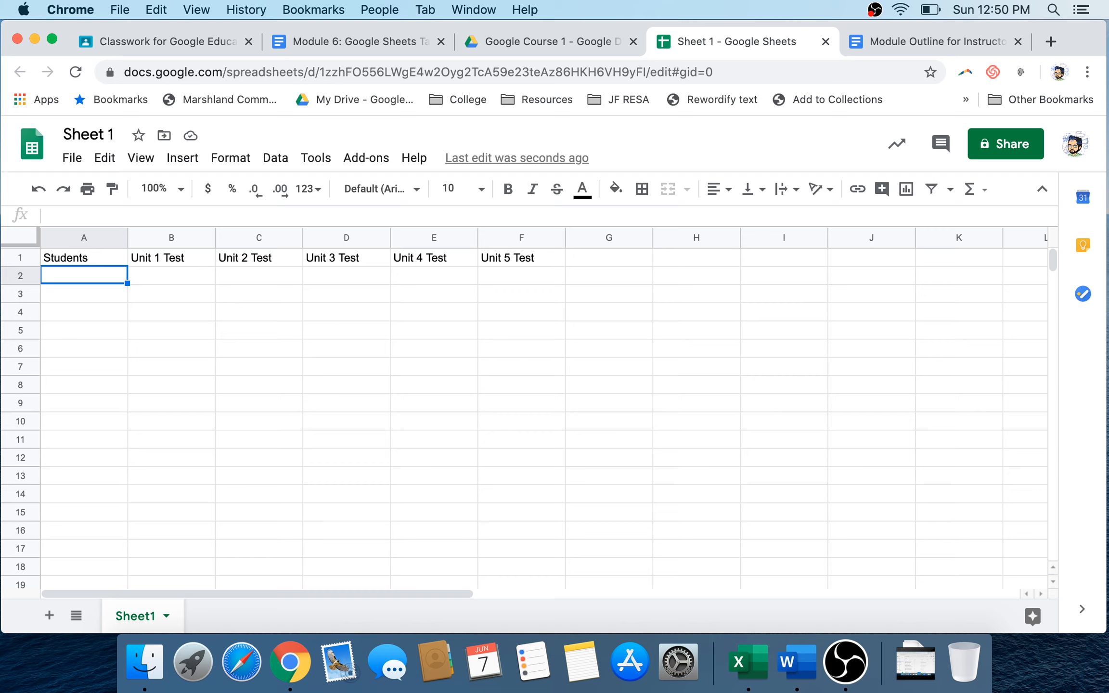
pyautogui.write('Jeff')
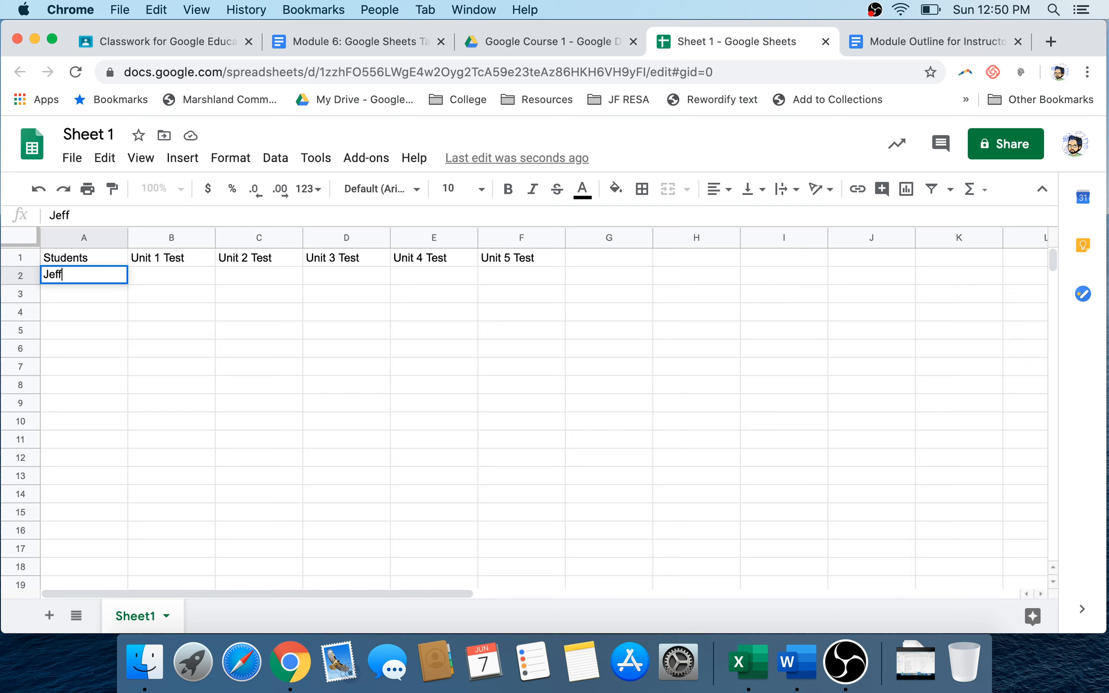
pyautogui.press('Return')
pyautogui.write('Scoot')
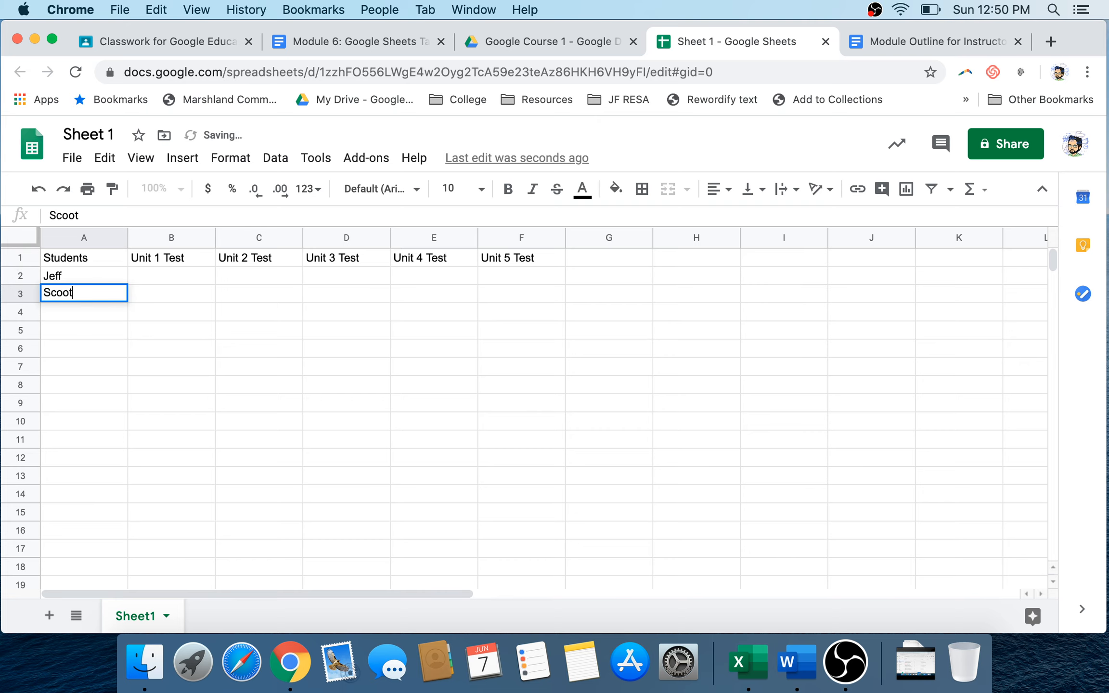
pyautogui.press('BackSpace')
pyautogui.press('BackSpace')
pyautogui.write('tt')
pyautogui.press('Return')
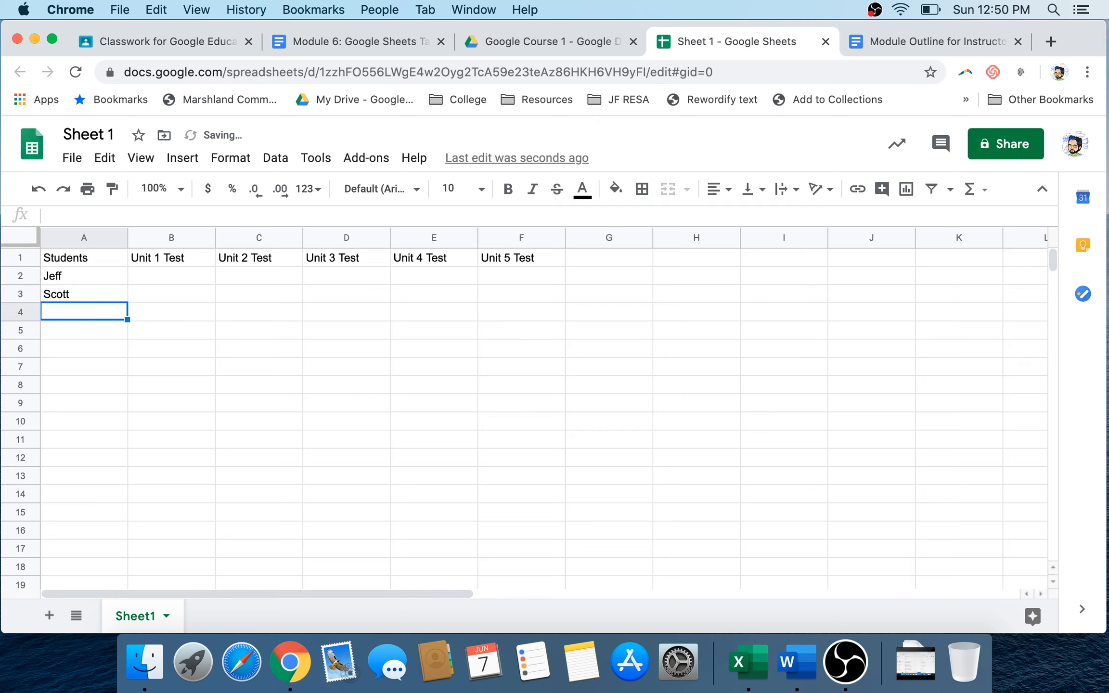
pyautogui.write('James')
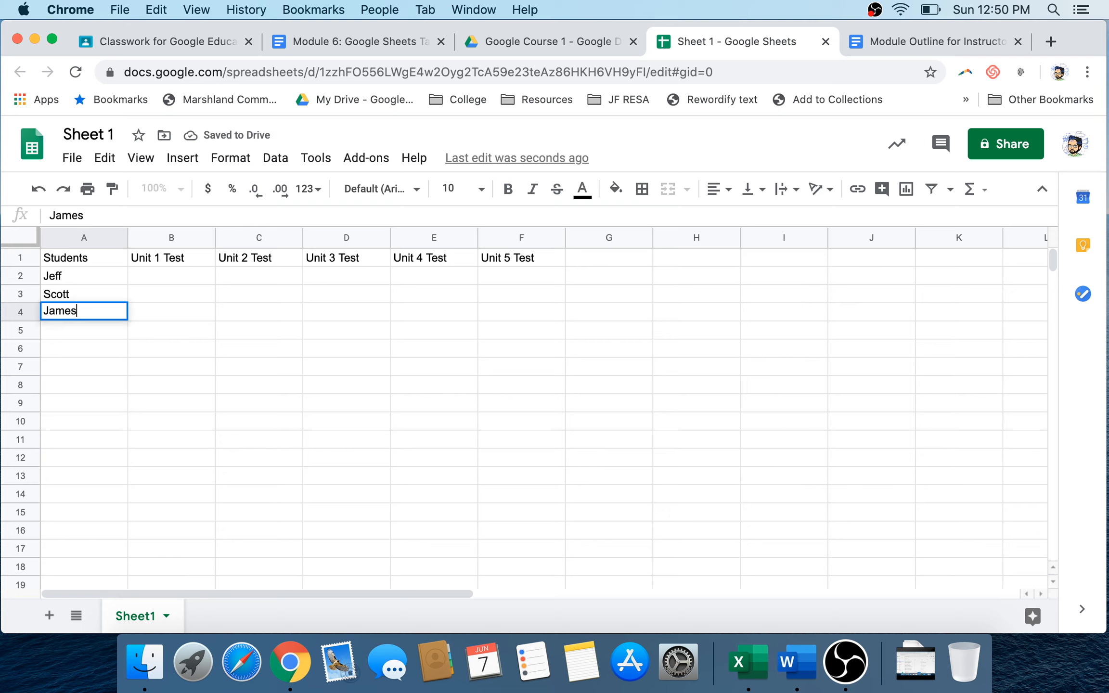
pyautogui.press('Return')
pyautogui.write('Blake')
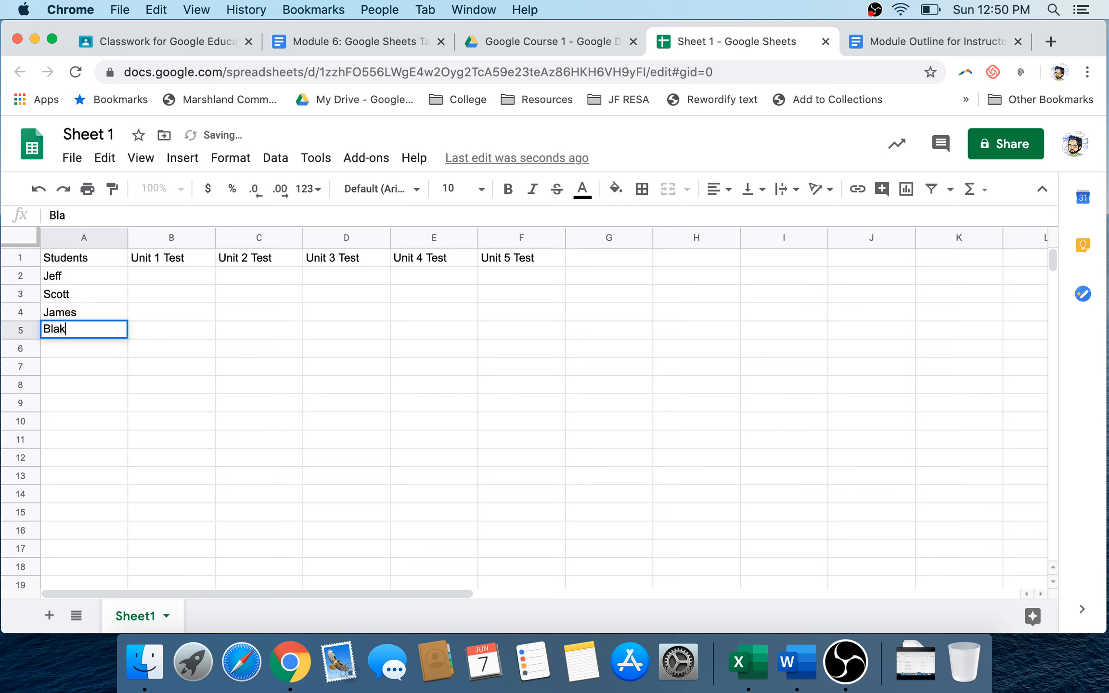
pyautogui.press('Return')
# Add three more student first names in cells A6 to A8
pyautogui.write('Al')
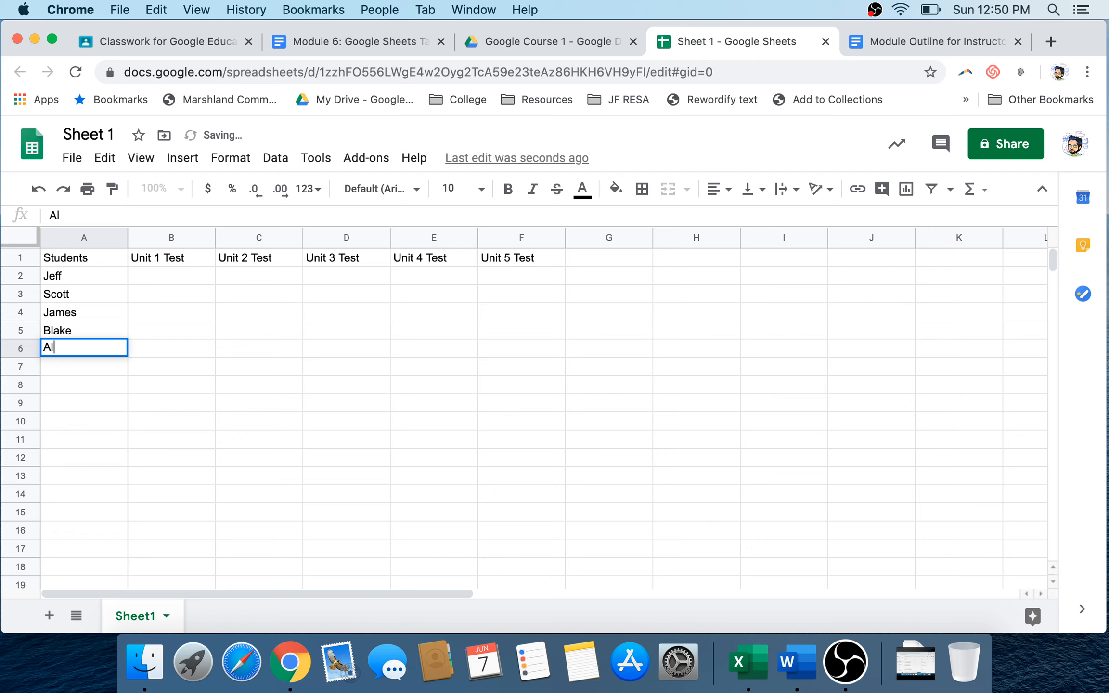
pyautogui.write('aina')
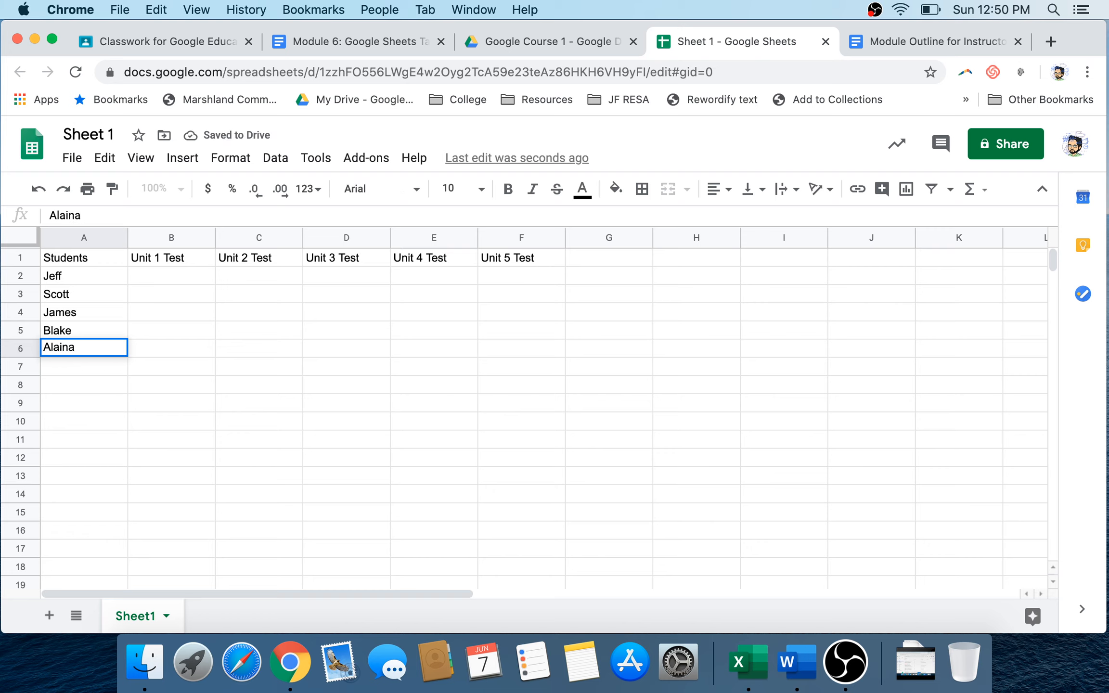
pyautogui.press('Return')
pyautogui.write('Cara')
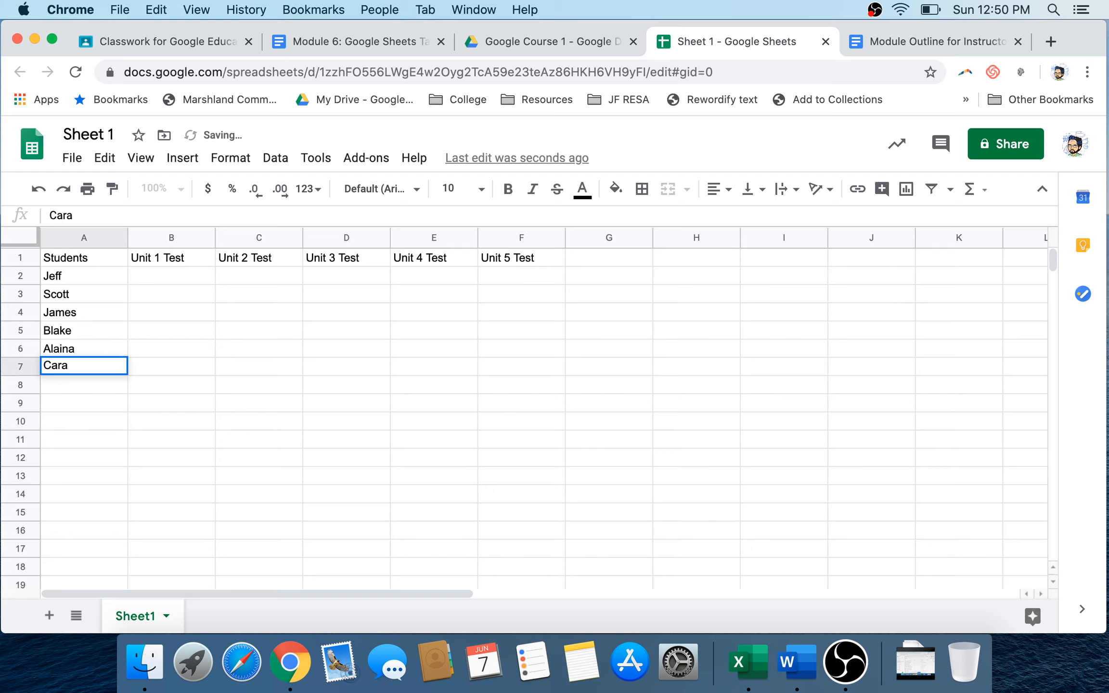
pyautogui.press('Return')
pyautogui.write('Suzie')
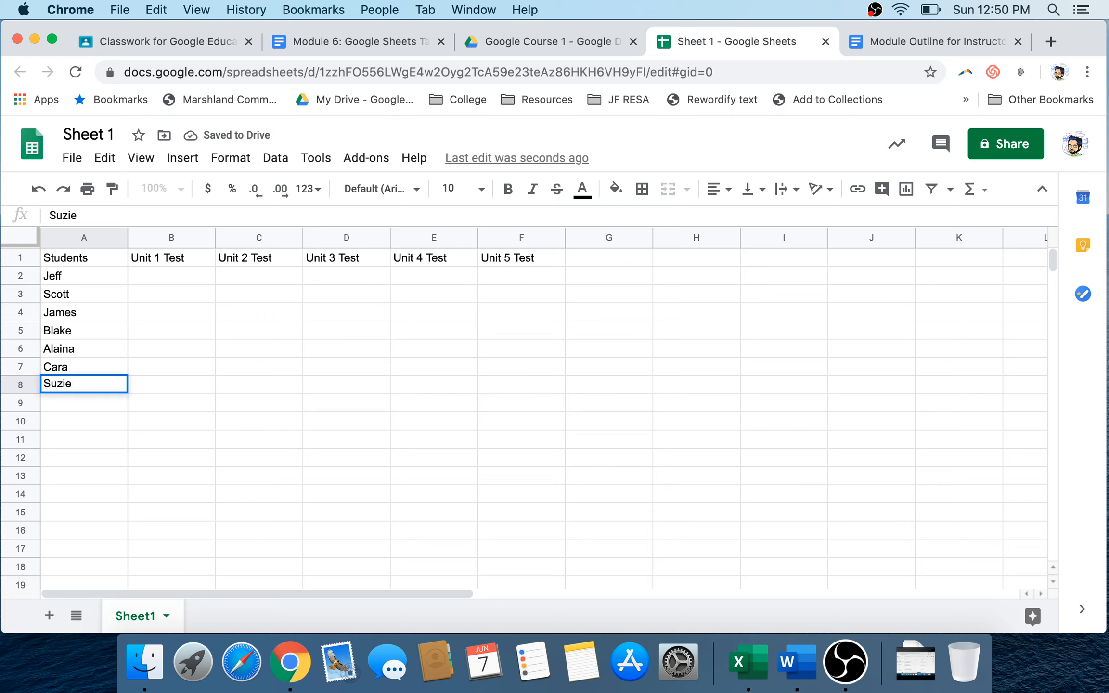
pyautogui.click(171, 312)
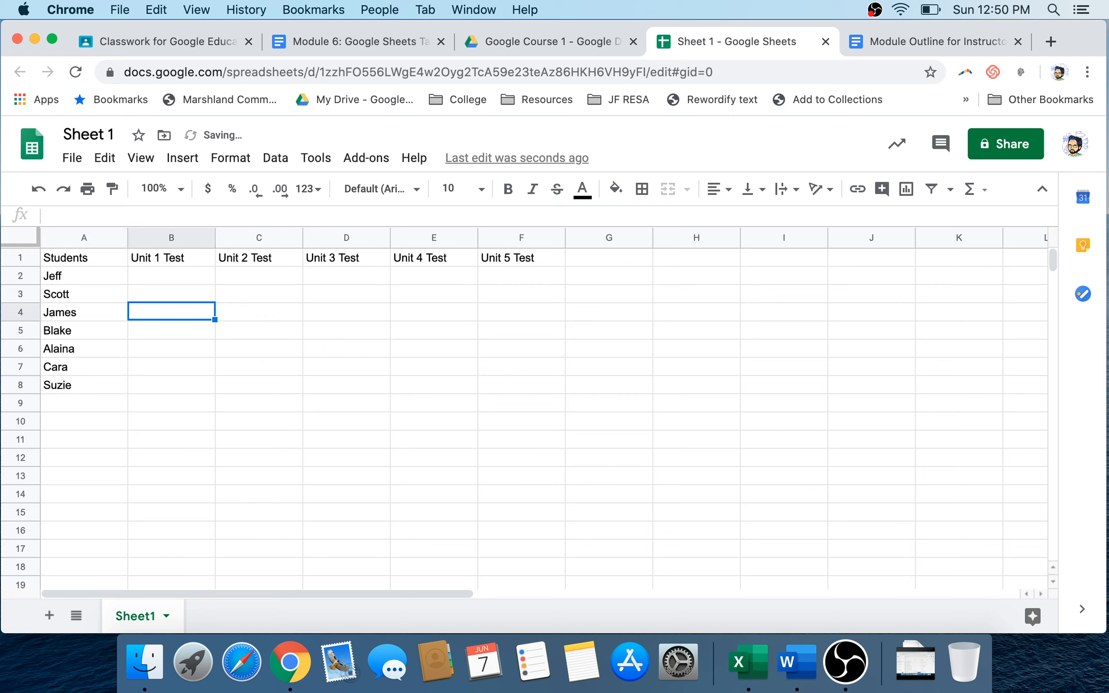
# Enter the Unit 1 Test scores 70, 65, 80 and 96 in cells B2 to B5
pyautogui.click(171, 276)
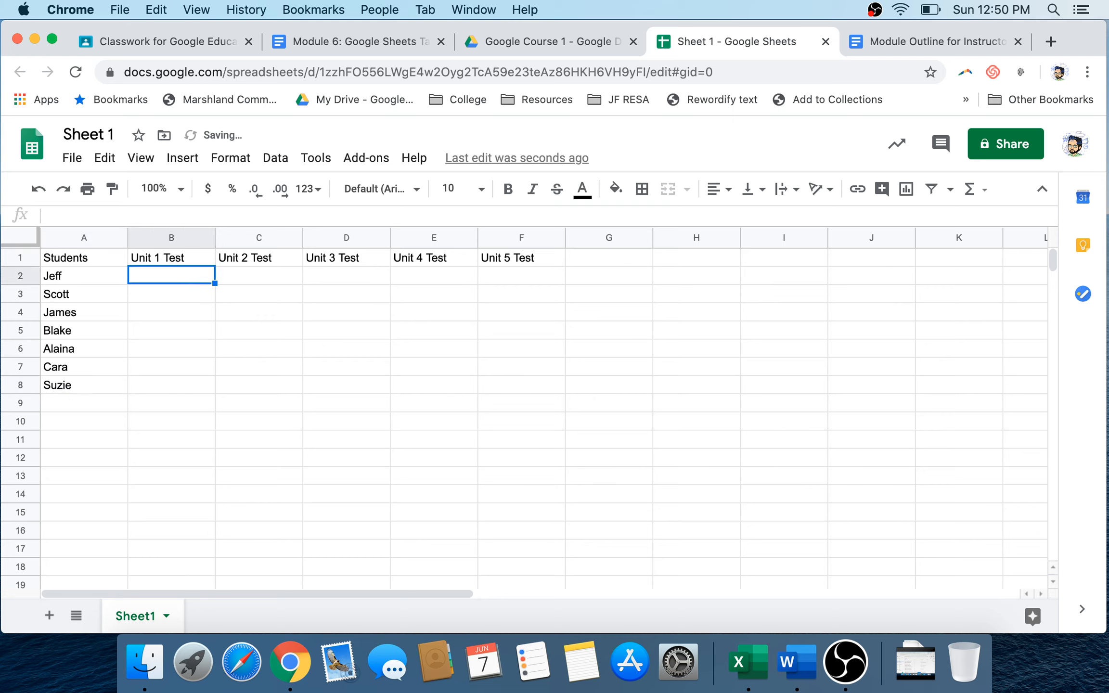
pyautogui.write('70')
pyautogui.press('Return')
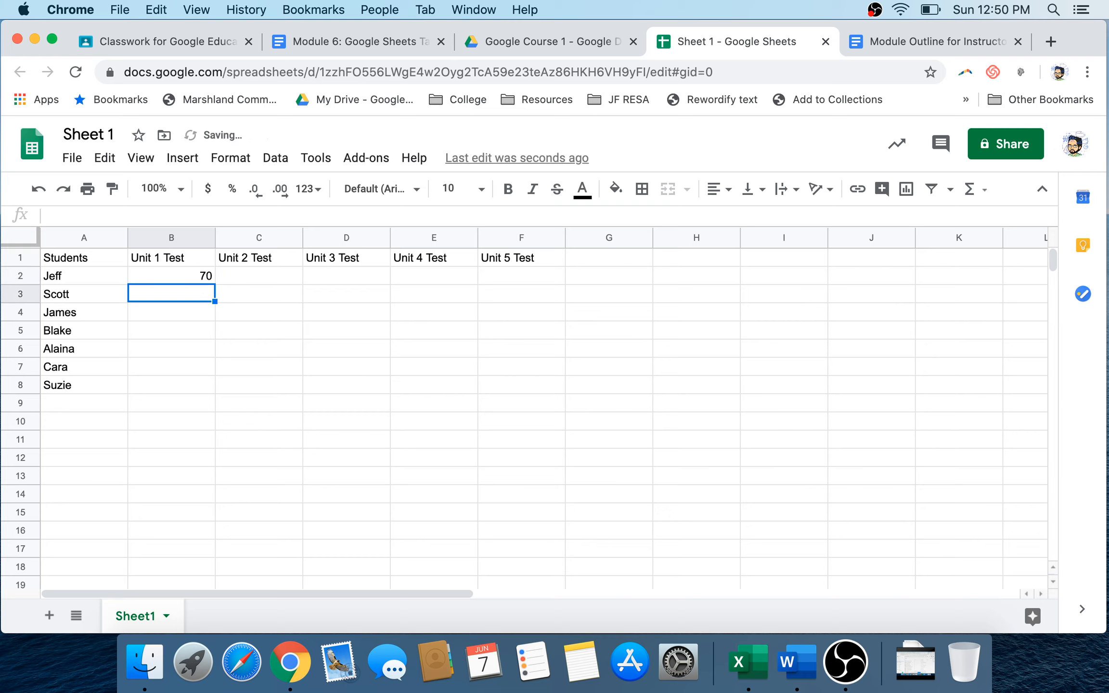
pyautogui.write('65')
pyautogui.press('Return')
pyautogui.write('80')
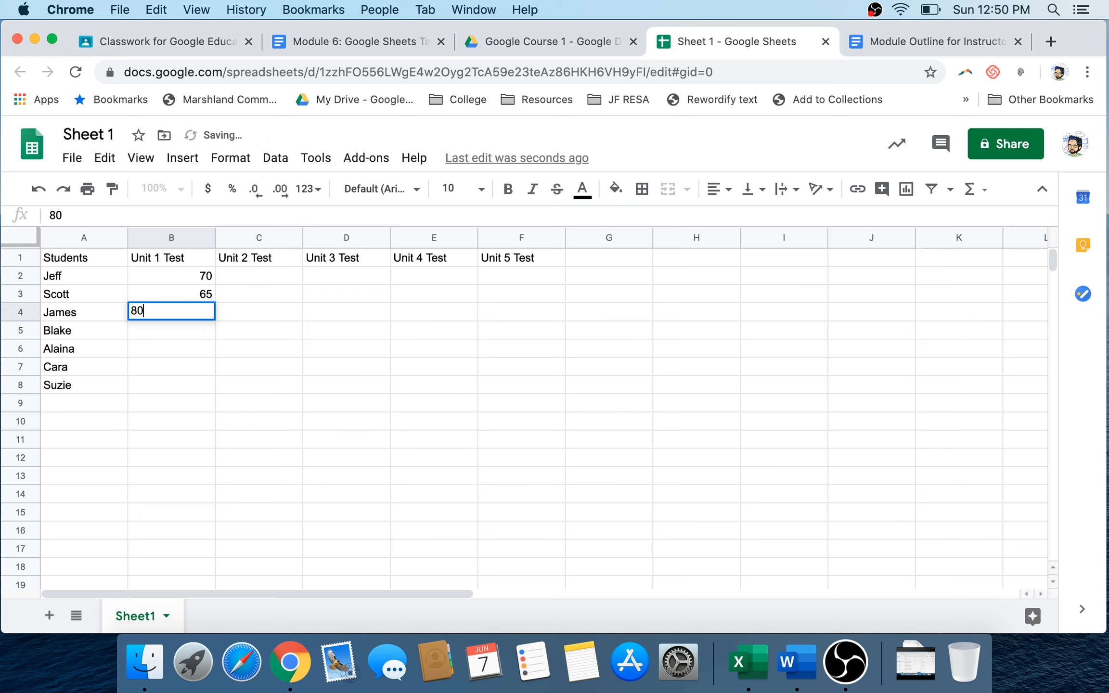
pyautogui.press('Return')
pyautogui.write('96')
pyautogui.press('Return')
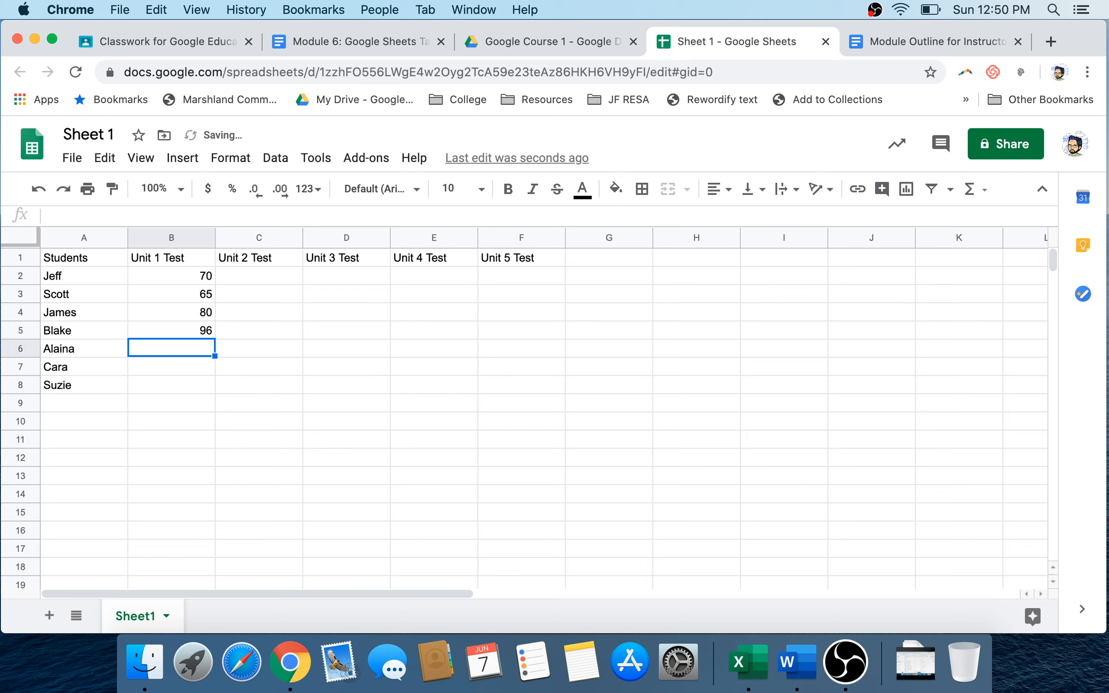
# Enter the remaining Unit 1 Test scores 100, 55 and 43 in cells B6 to B8
pyautogui.write('100')
pyautogui.press('Return')
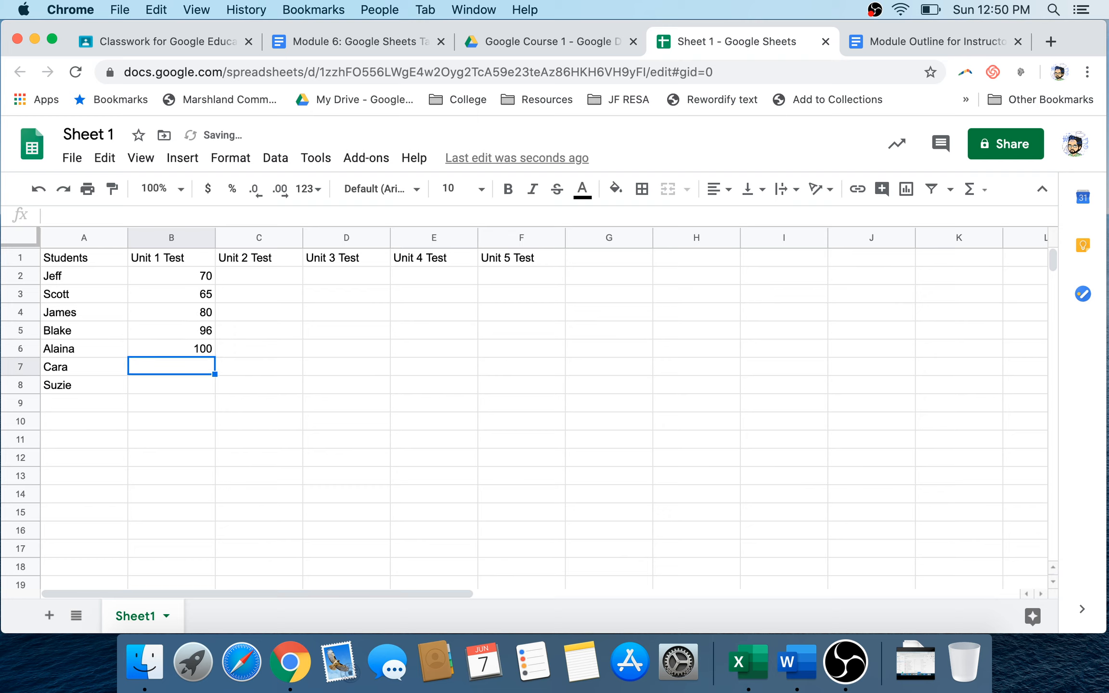
pyautogui.write('55')
pyautogui.press('Return')
pyautogui.write('4')
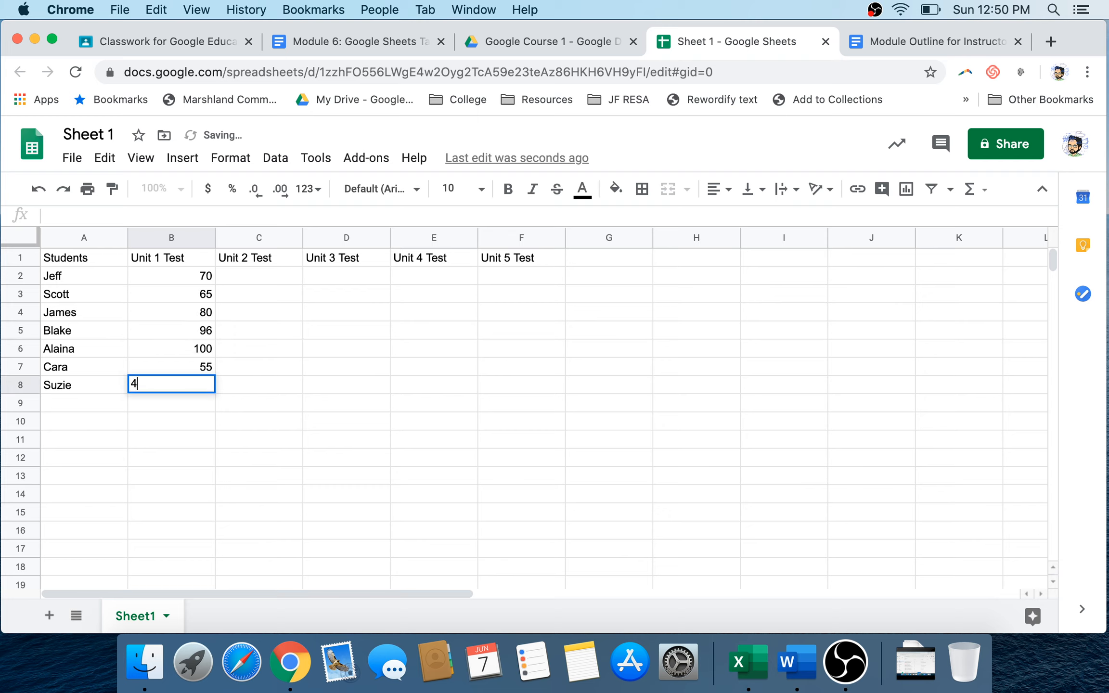
pyautogui.write('3')
pyautogui.press('Tab')
# Enter the Unit 2 Test scores 20, 100 and 68 in cells C2 to C4
pyautogui.press('Up')
pyautogui.press('Up')
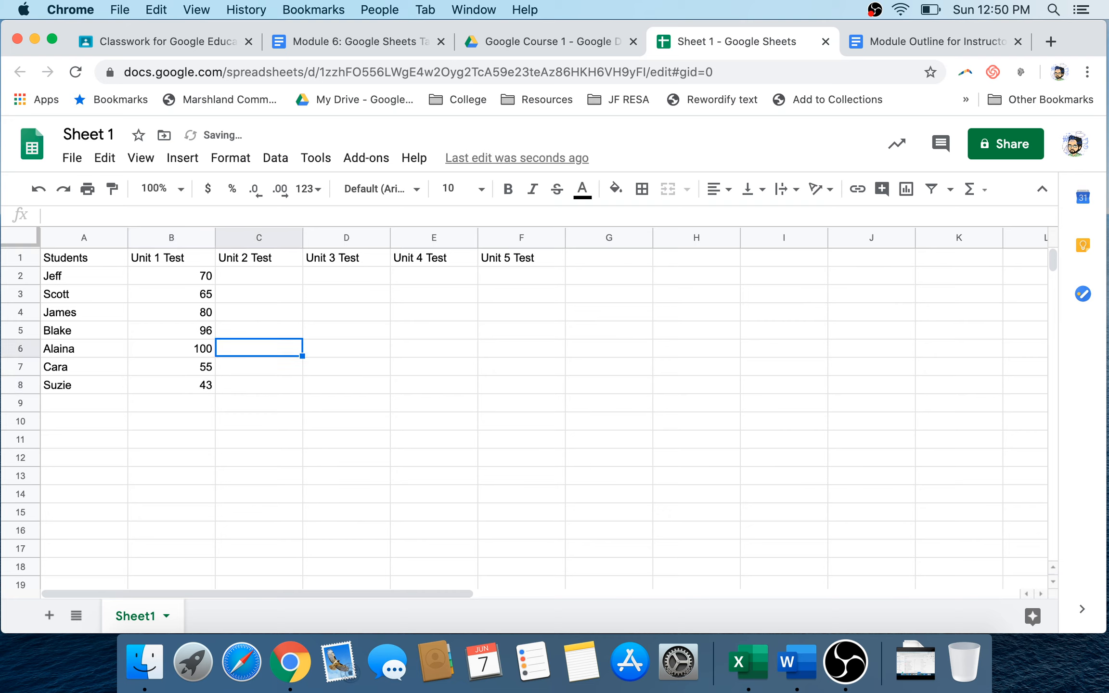
pyautogui.press('Up')
pyautogui.press('Up')
pyautogui.press('Up')
pyautogui.press('Up')
pyautogui.write('2')
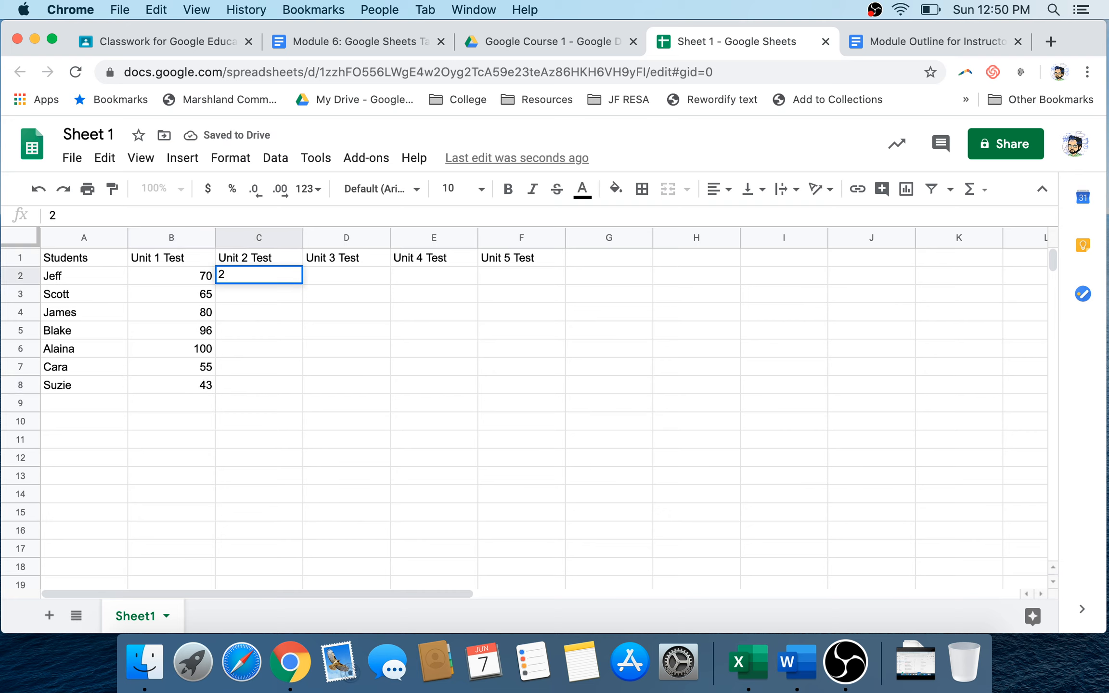
pyautogui.write('0')
pyautogui.press('Return')
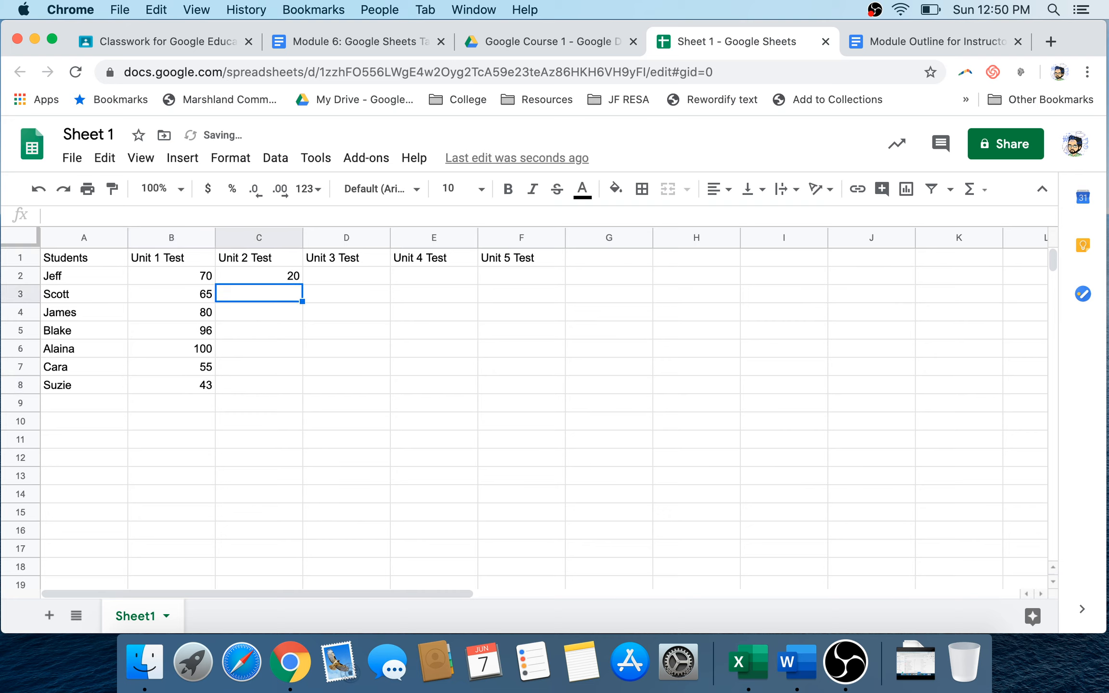
pyautogui.write('100')
pyautogui.press('Return')
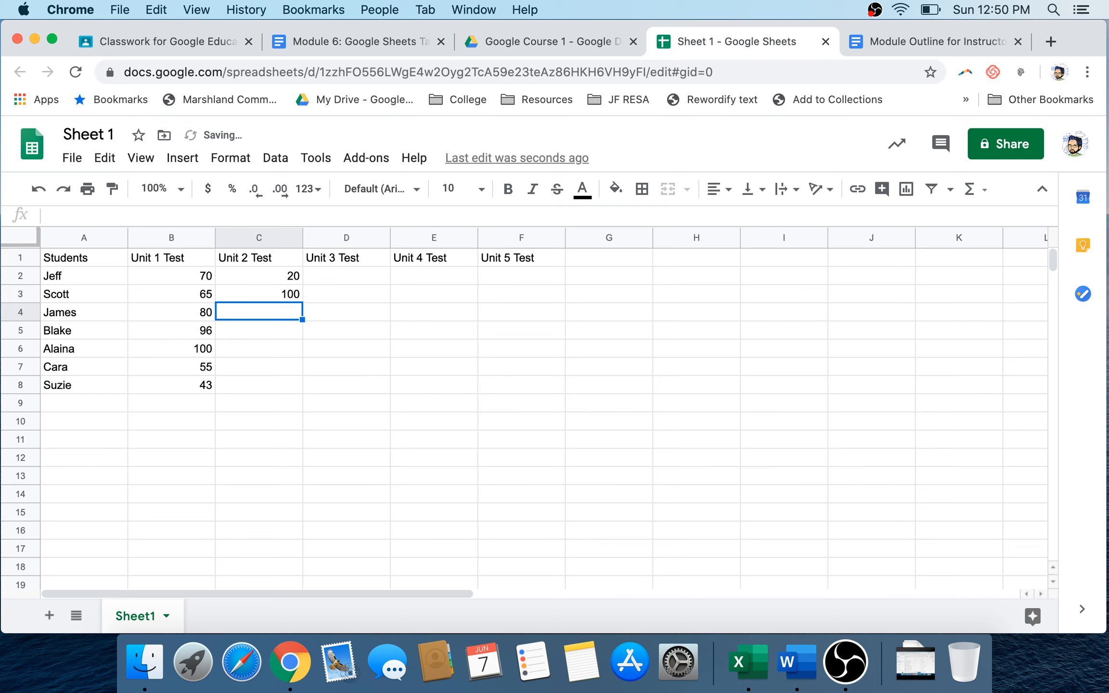
pyautogui.write('68')
pyautogui.press('Return')
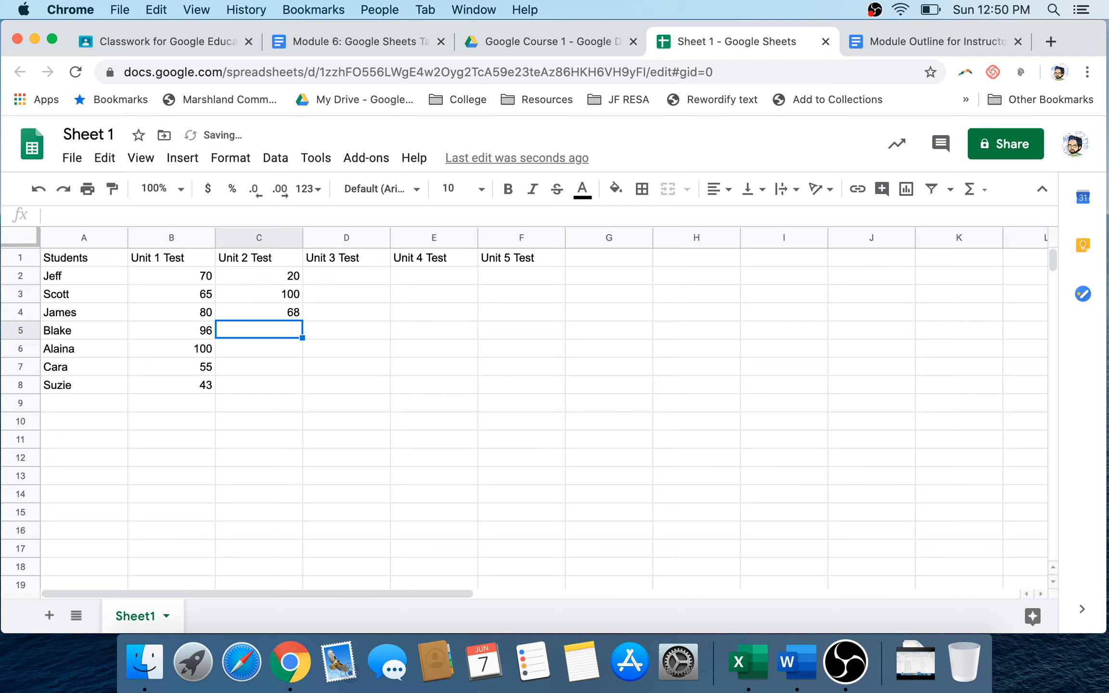
# Enter the remaining Unit 2 Test scores 93, 65, 89 and 92 in cells C5 to C8
pyautogui.write('93')
pyautogui.press('Return')
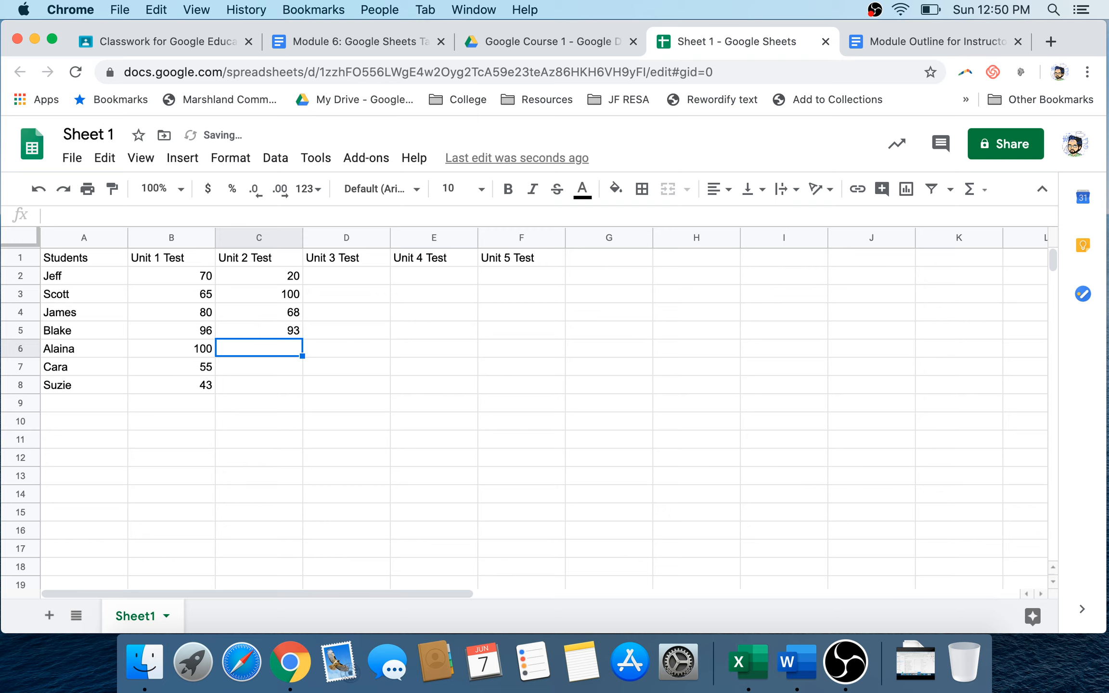
pyautogui.write('65')
pyautogui.press('Return')
pyautogui.write('8')
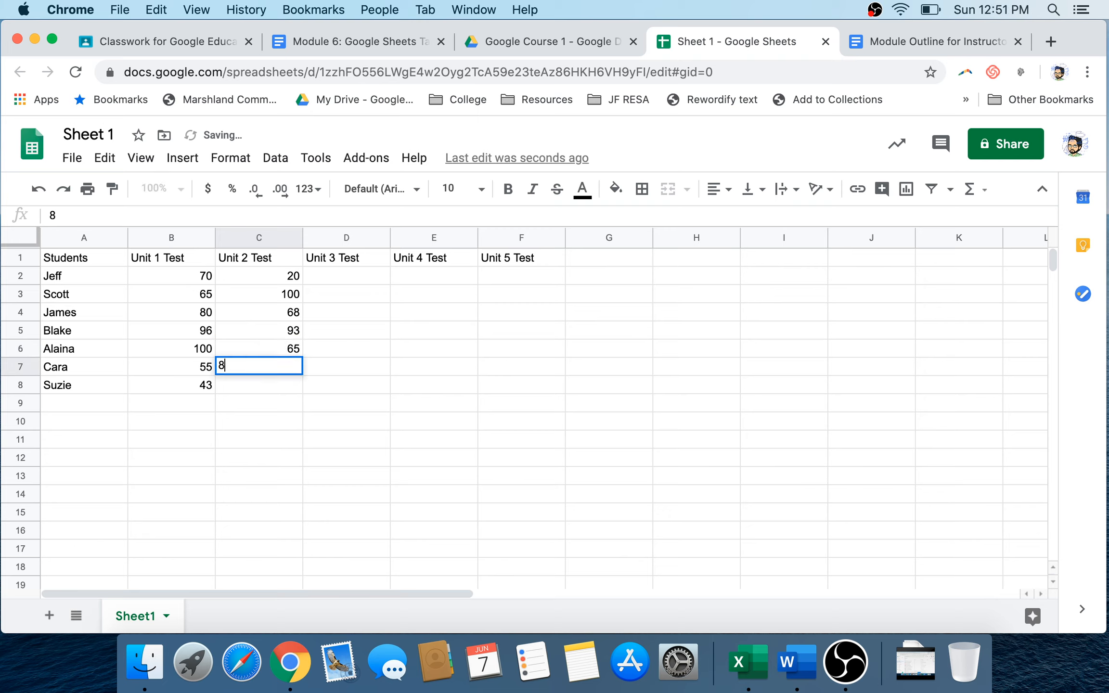
pyautogui.write('9')
pyautogui.press('Return')
pyautogui.write('92')
pyautogui.press('Tab')
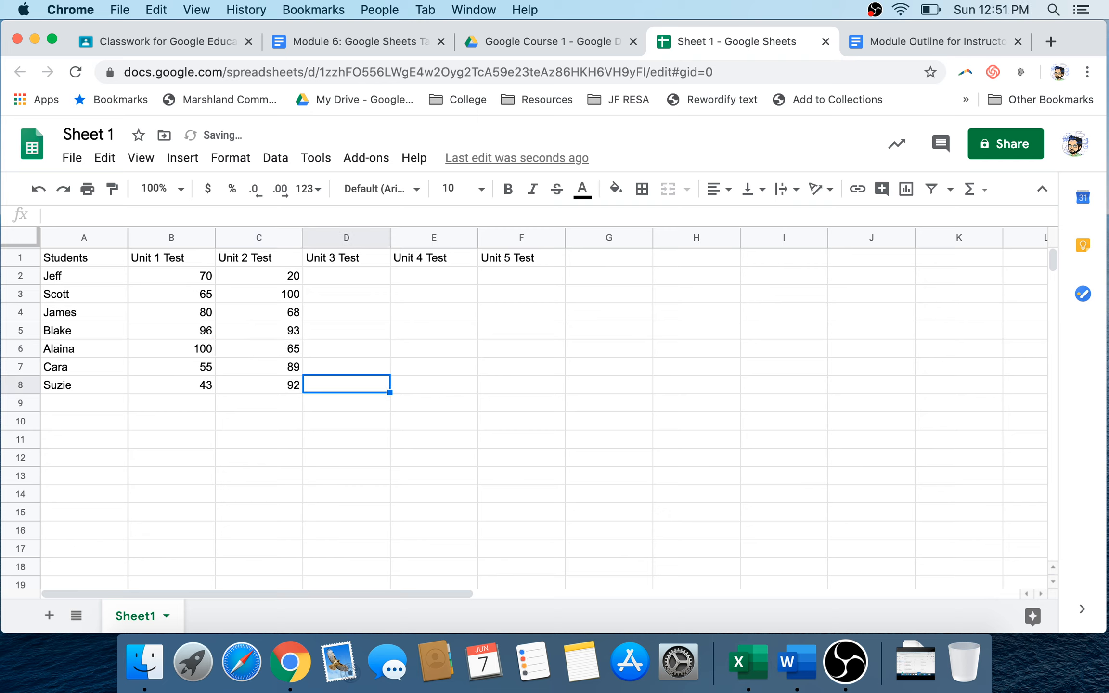
# Enter a Unit 3 Test score of 100 in each of cells D8, D7 and D6
pyautogui.write('100')
pyautogui.press('Up')
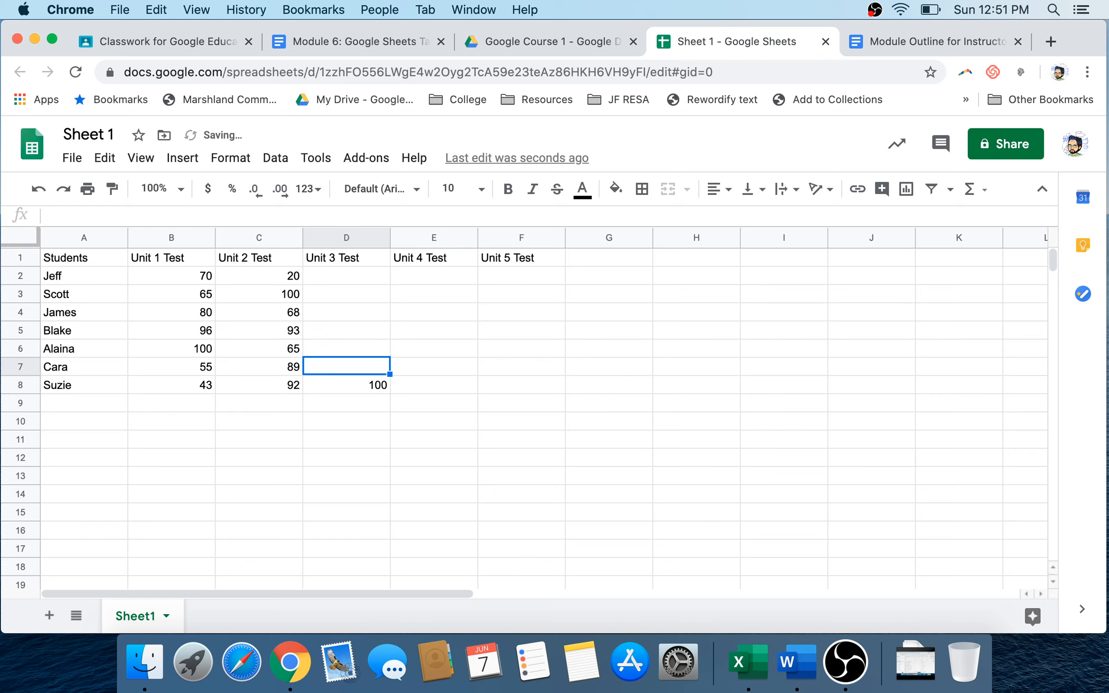
pyautogui.write('100')
pyautogui.press('Up')
pyautogui.write('10')
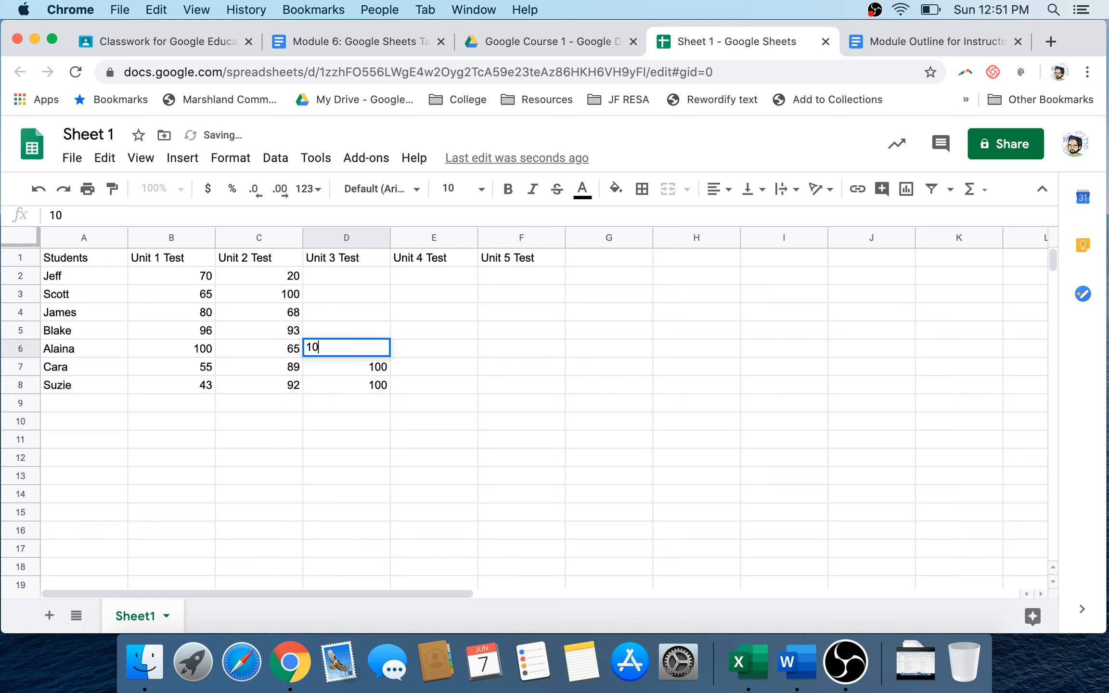
pyautogui.write('0')
pyautogui.press('Up')
# Fill the rest of the Unit 3 Test column, cells D5 up to D2, with scores of 100
pyautogui.write('10')
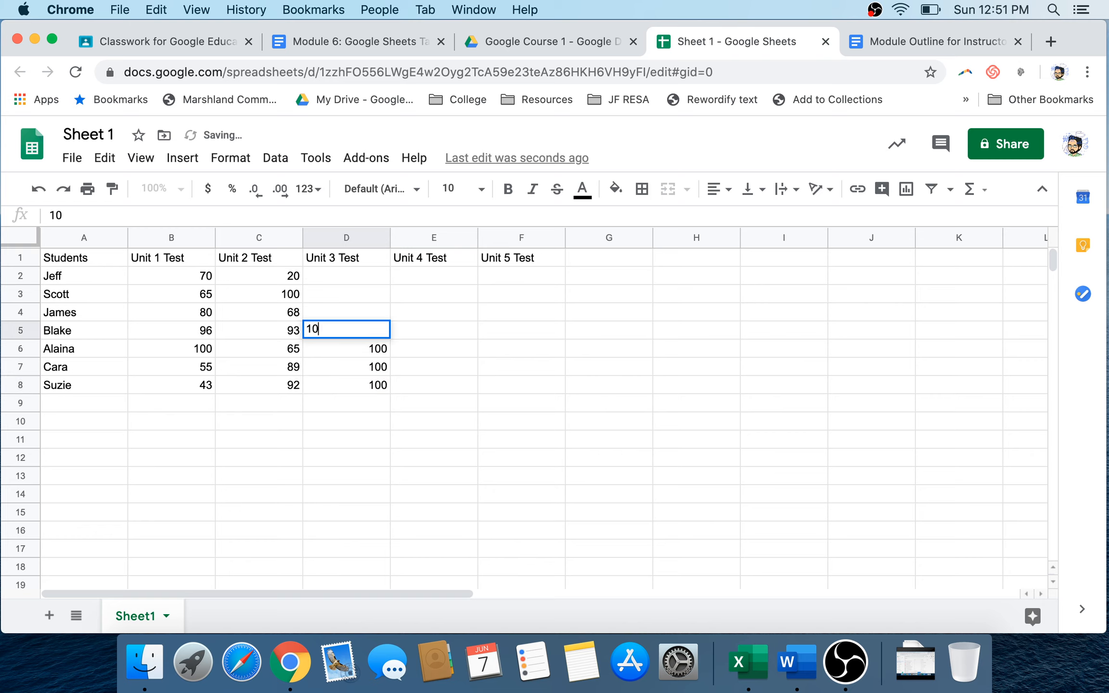
pyautogui.write('0')
pyautogui.press('Up')
pyautogui.write('100')
pyautogui.press('Up')
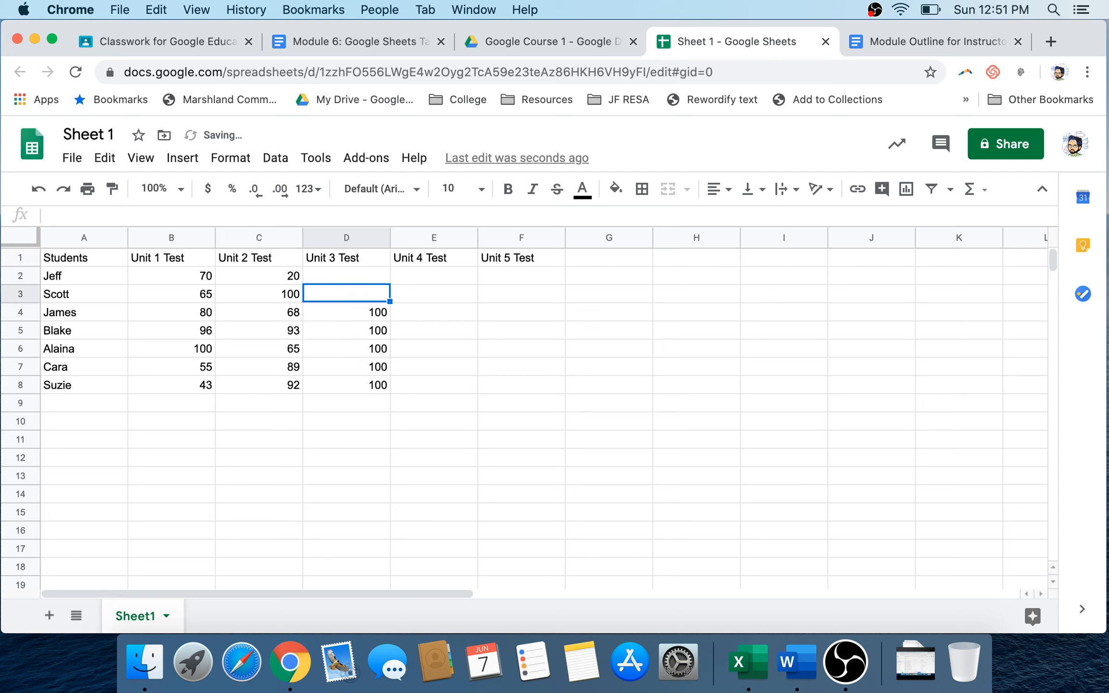
pyautogui.write('100')
pyautogui.press('Up')
pyautogui.write('1')
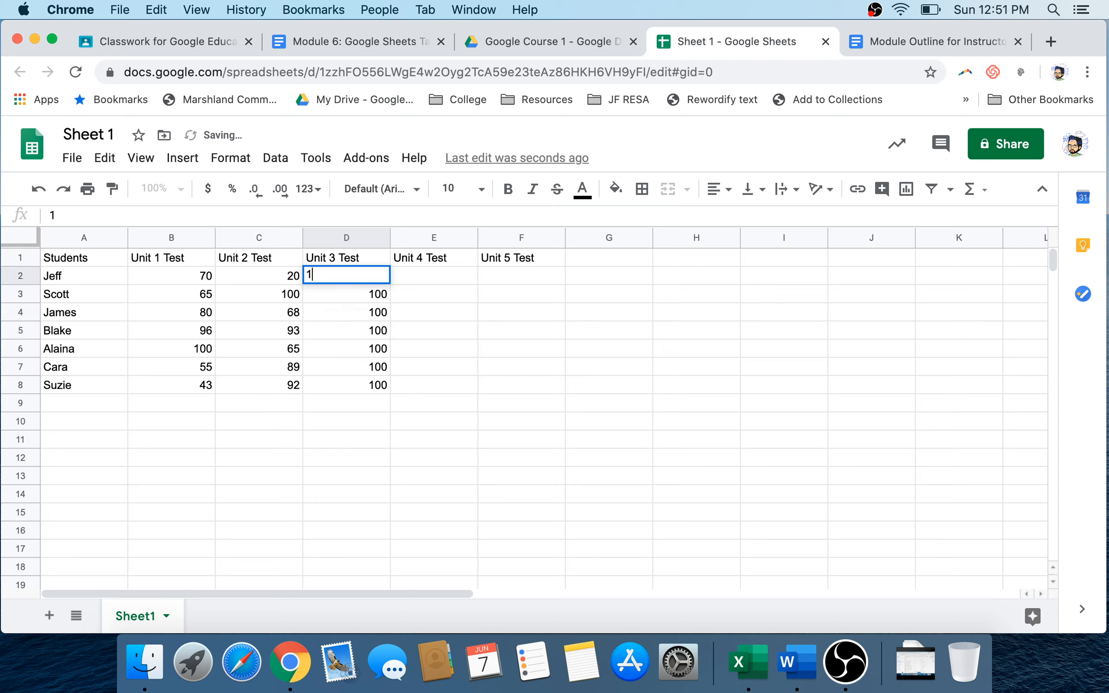
pyautogui.write('00')
pyautogui.press('Tab')
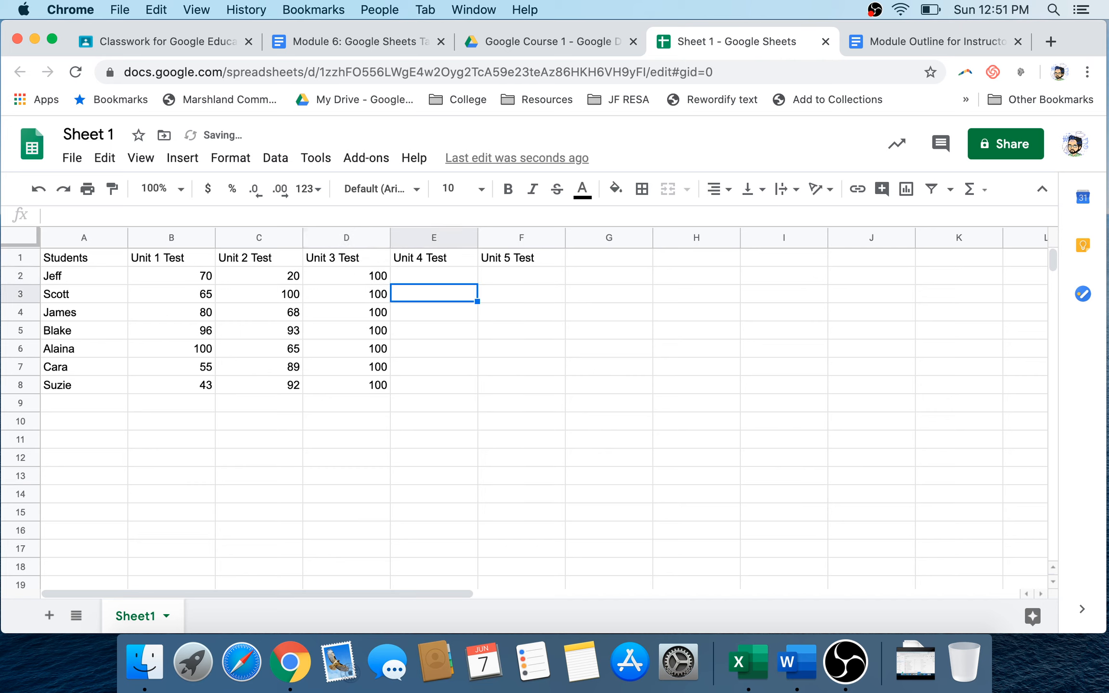
# Delete the Unit 5 Test header from cell F1
pyautogui.press('Right')
pyautogui.press('Up')
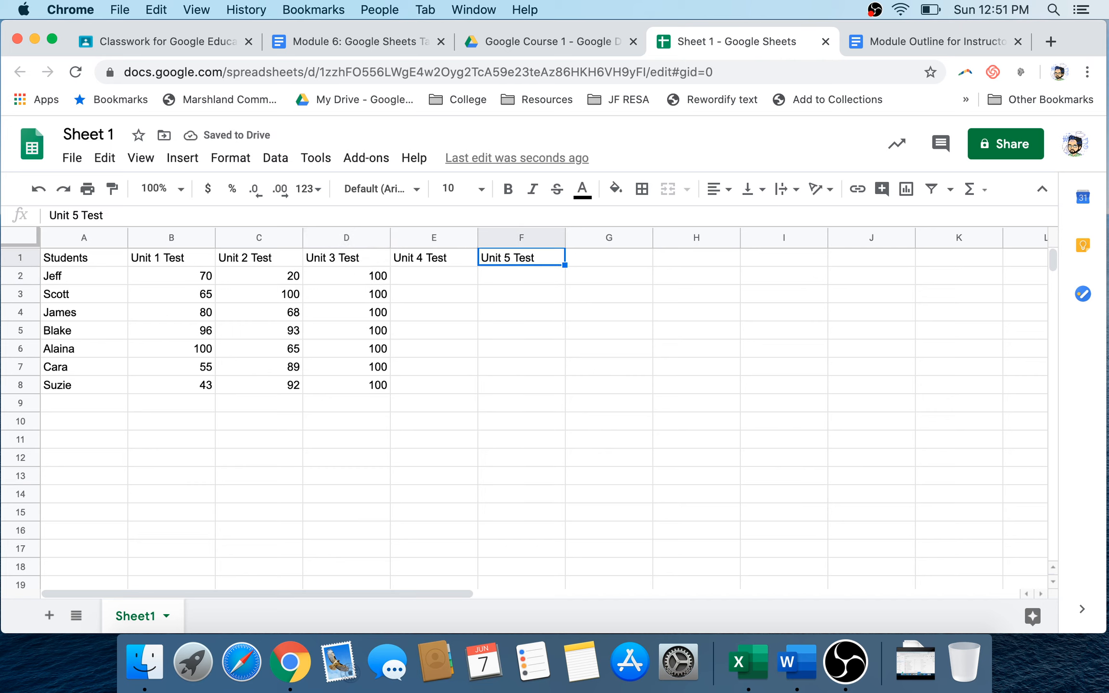
pyautogui.press('BackSpace')
# Enter the Unit 4 Test scores 67, 78, 89 and 90 in cells E2 to E5
pyautogui.press('Left')
pyautogui.press('Down')
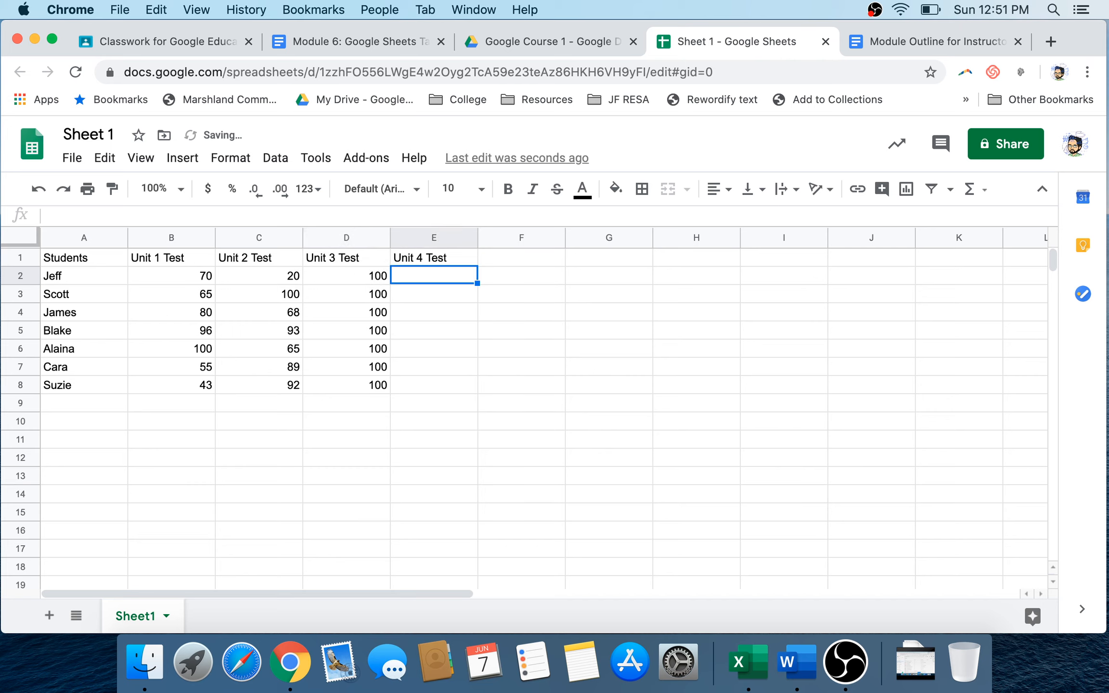
pyautogui.write('67')
pyautogui.press('Return')
pyautogui.write('78')
pyautogui.press('Return')
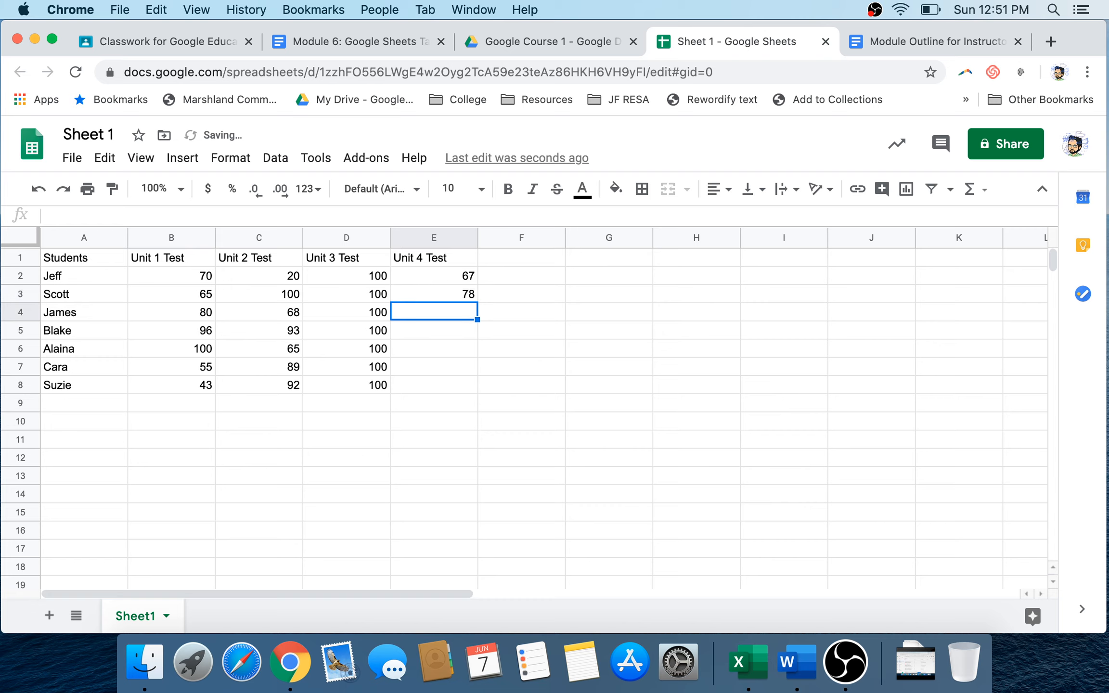
pyautogui.write('89')
pyautogui.press('Return')
pyautogui.write('90')
pyautogui.press('Return')
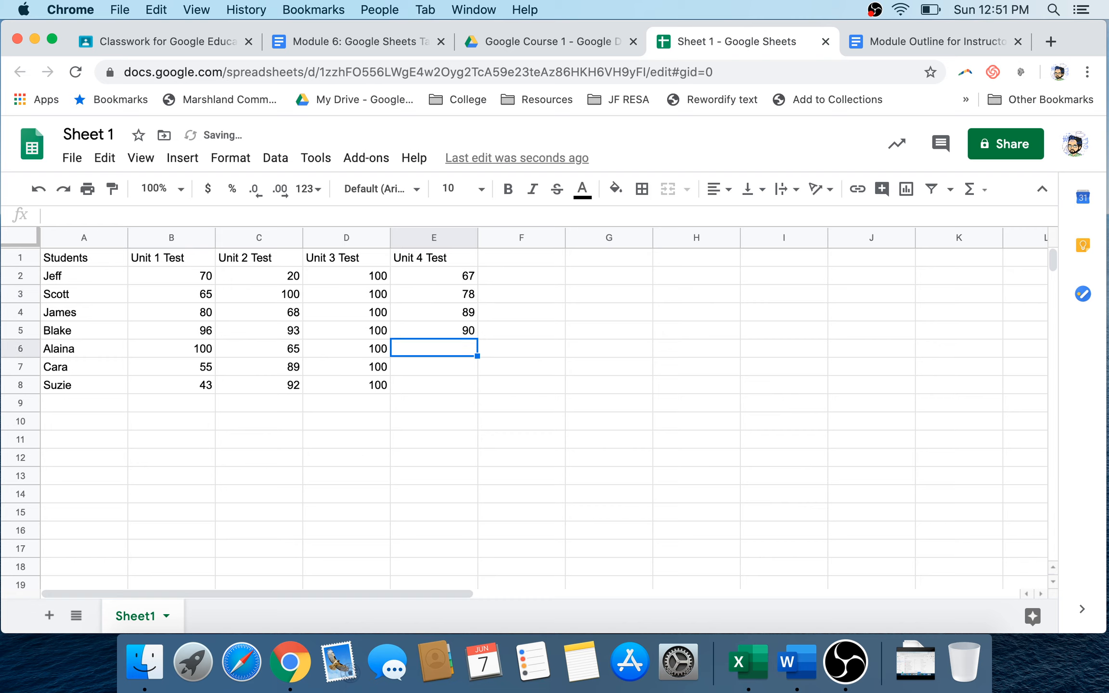
# Enter the remaining Unit 4 Test scores 65, 73 and 23 in cells E6 to E8
pyautogui.write('65')
pyautogui.press('Return')
pyautogui.write('73')
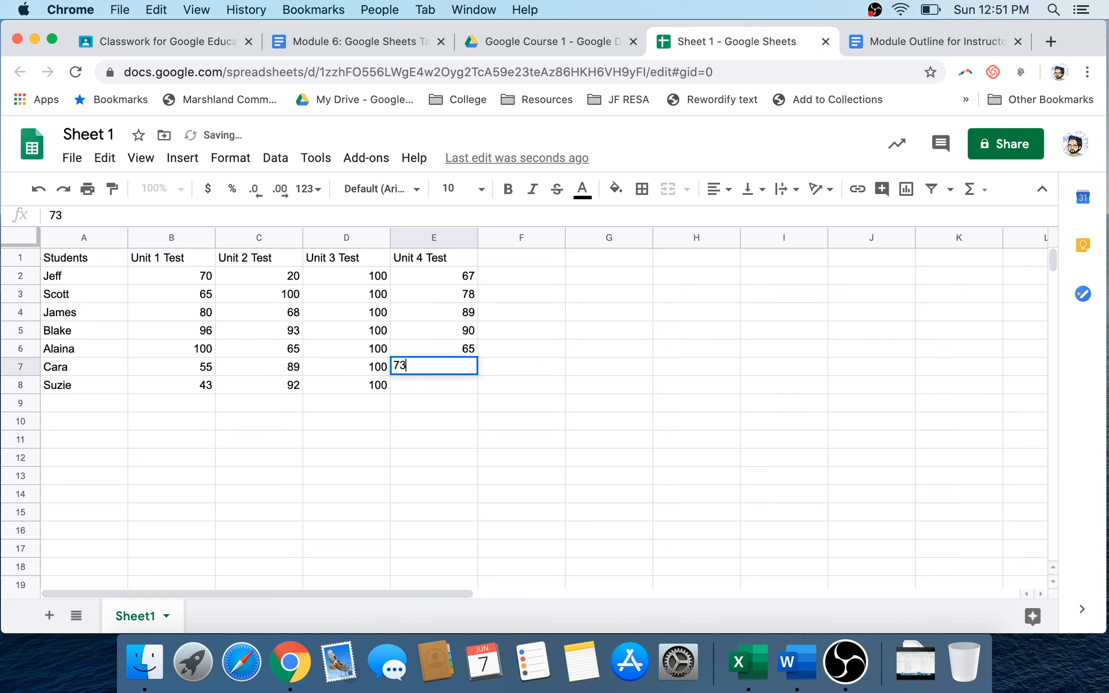
pyautogui.press('Return')
pyautogui.write('23')
pyautogui.press('Return')
pyautogui.write('40')
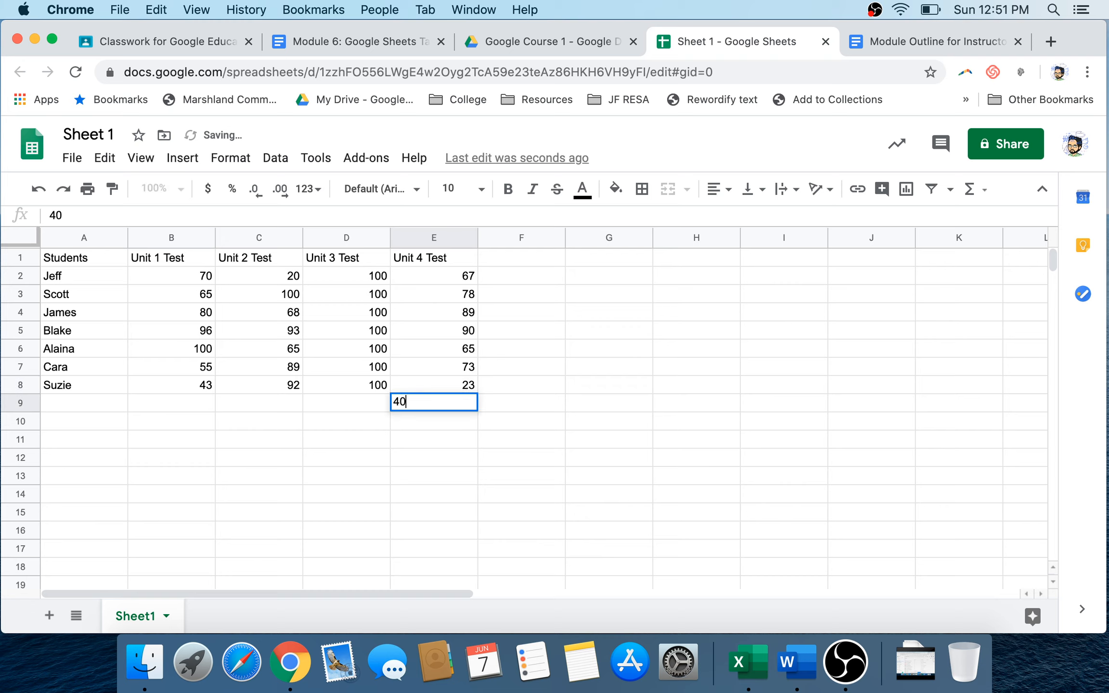
pyautogui.press('Return')
pyautogui.press('Up')
pyautogui.press('Delete')
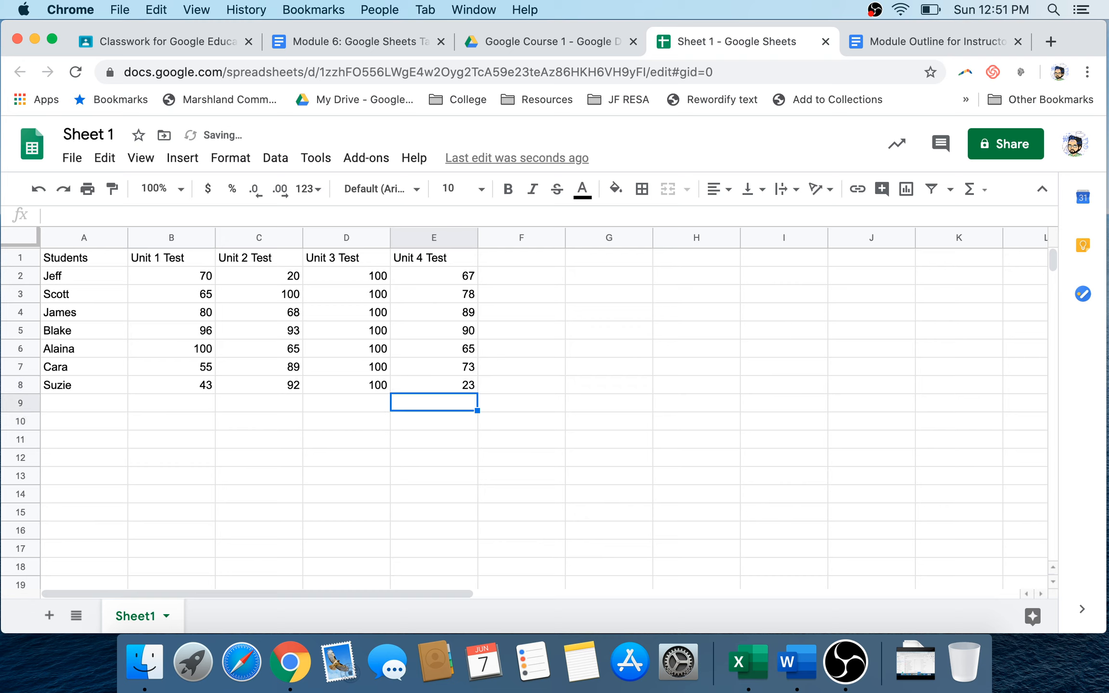
# Enter the header Average for Student in cell F1 and widen column F to fit the text
pyautogui.press('Right')
pyautogui.press('Up')
pyautogui.press('Up')
pyautogui.press('Up')
pyautogui.press('Up')
pyautogui.press('Up')
pyautogui.press('Up')
pyautogui.press('Up')
pyautogui.press('Up')
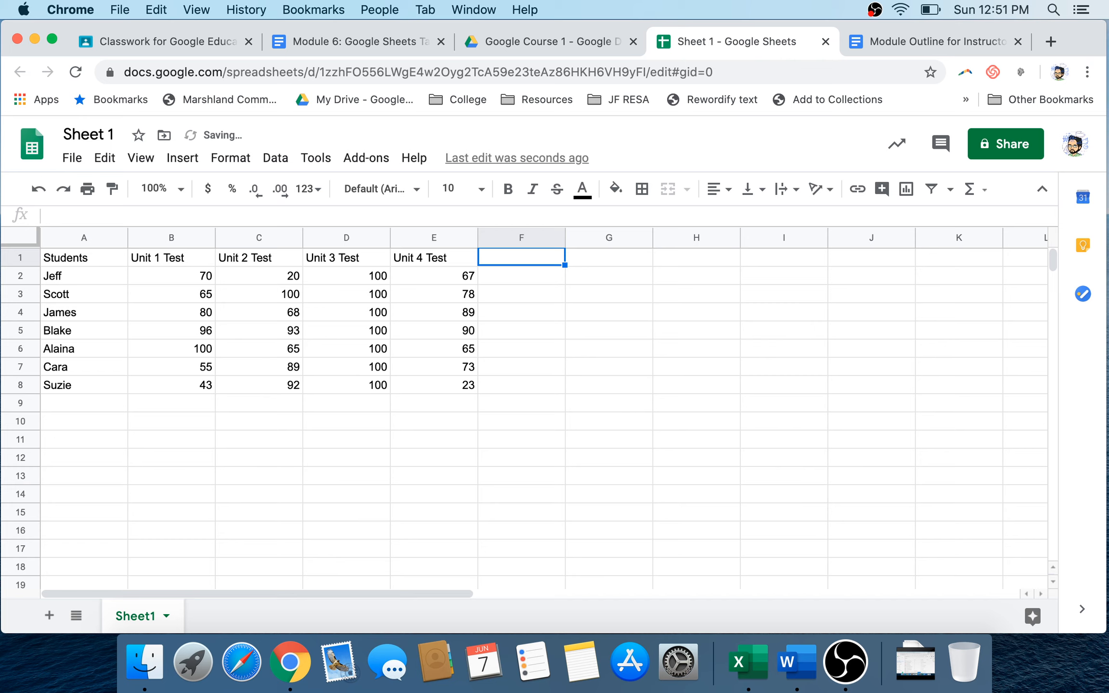
pyautogui.write('Average ')
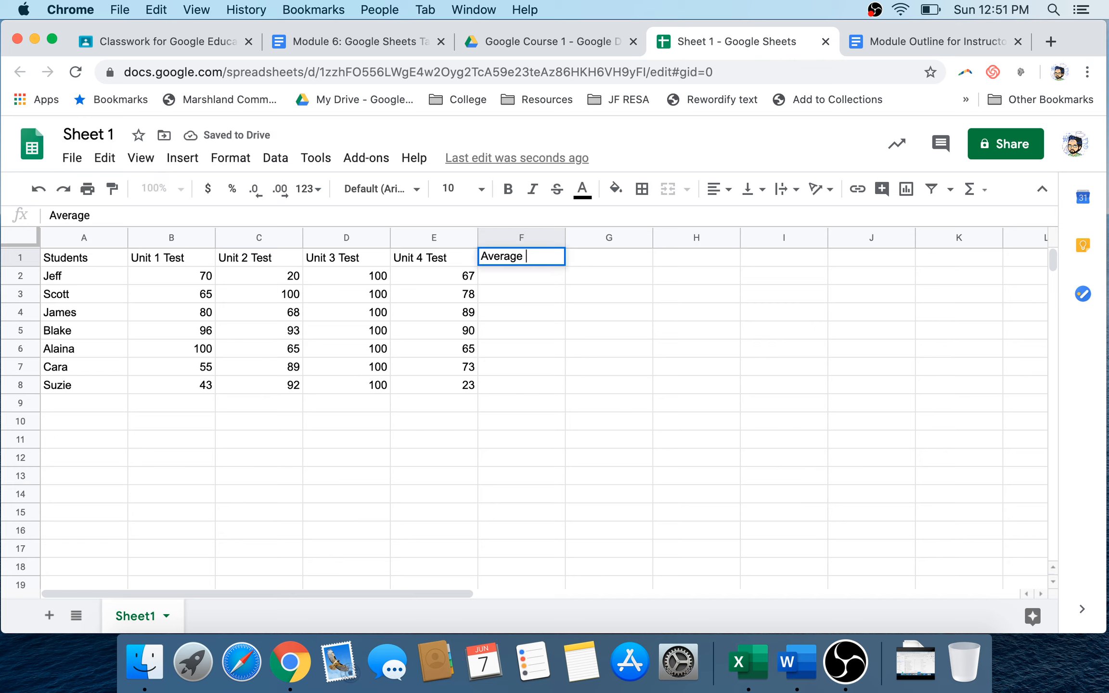
pyautogui.write('for Stude')
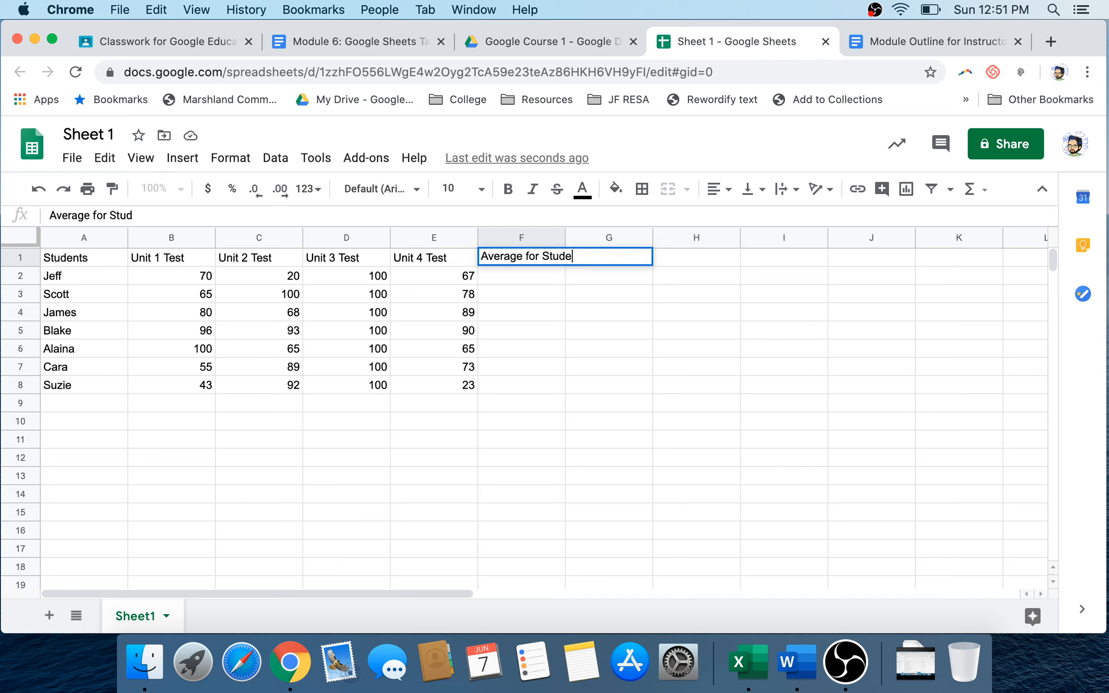
pyautogui.write('nt')
pyautogui.click(605, 331)
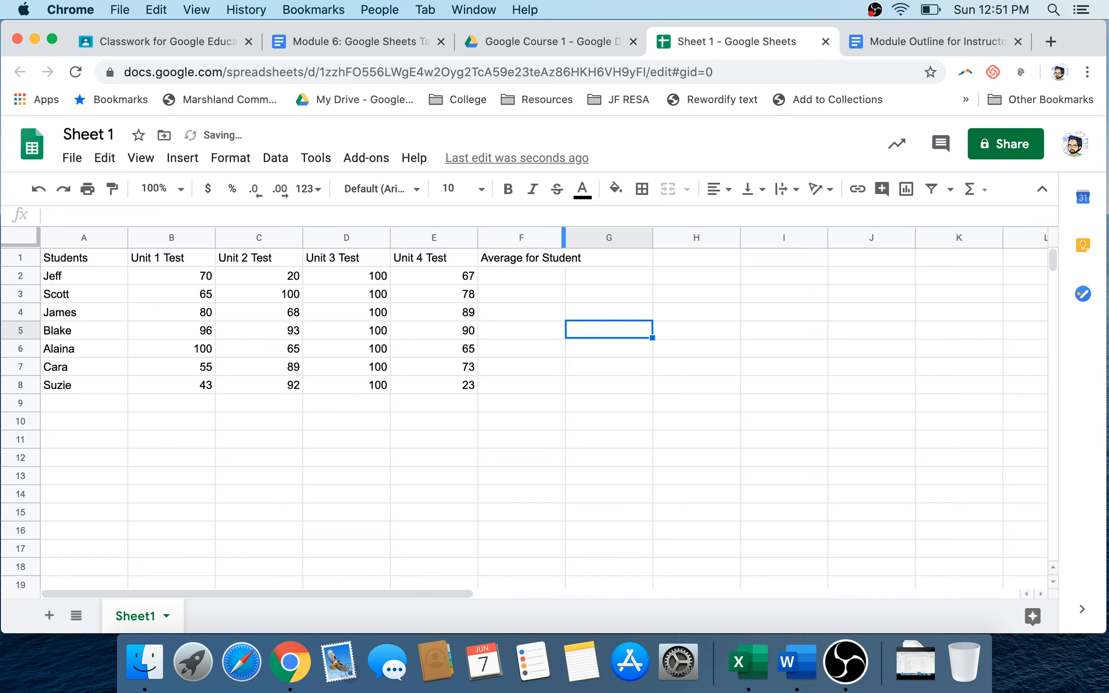
pyautogui.moveTo(565, 238); pyautogui.dragTo(591, 238)
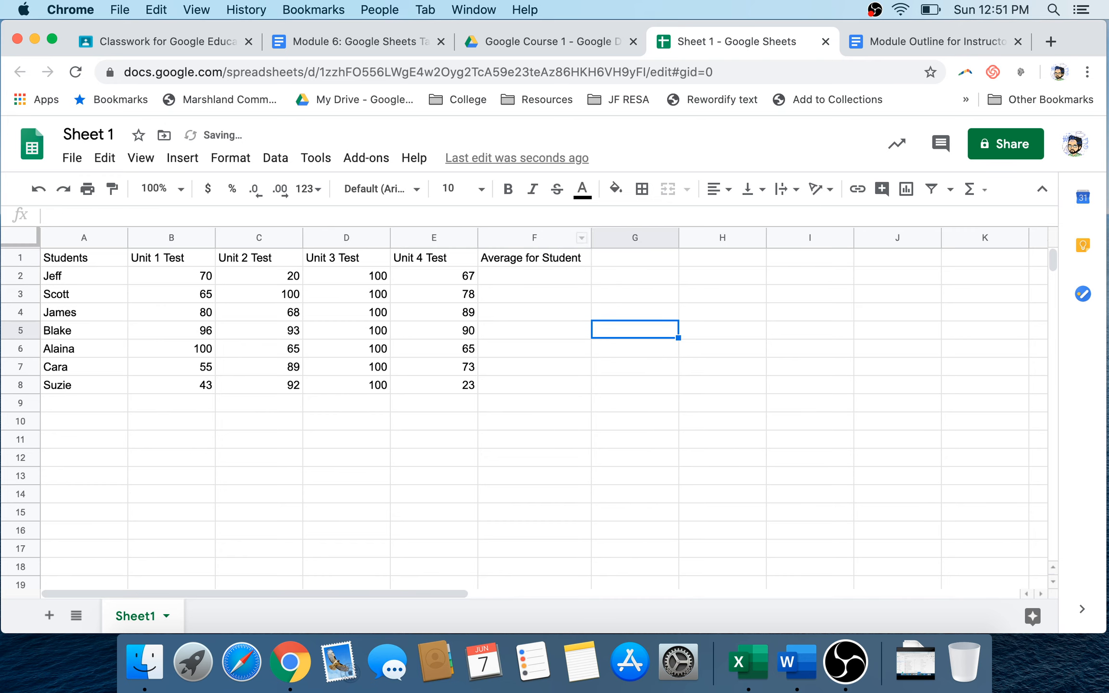
# Enter the row label Average for the Test in cell A9 below the student names
pyautogui.click(84, 403)
pyautogui.write('A')
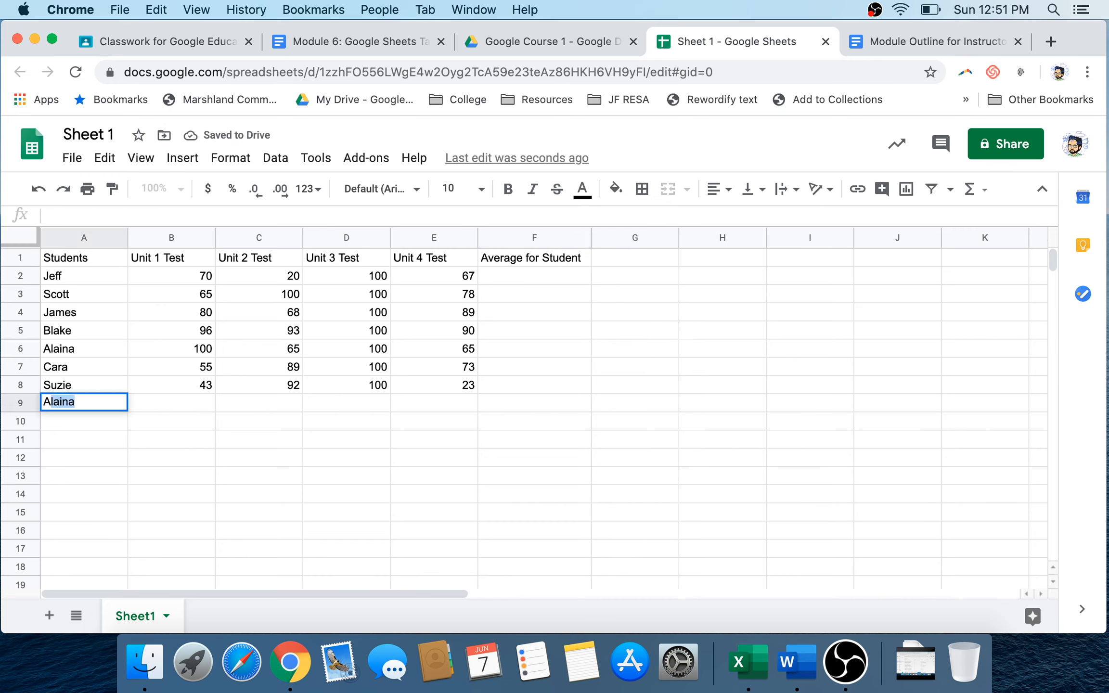
pyautogui.write('verage fo')
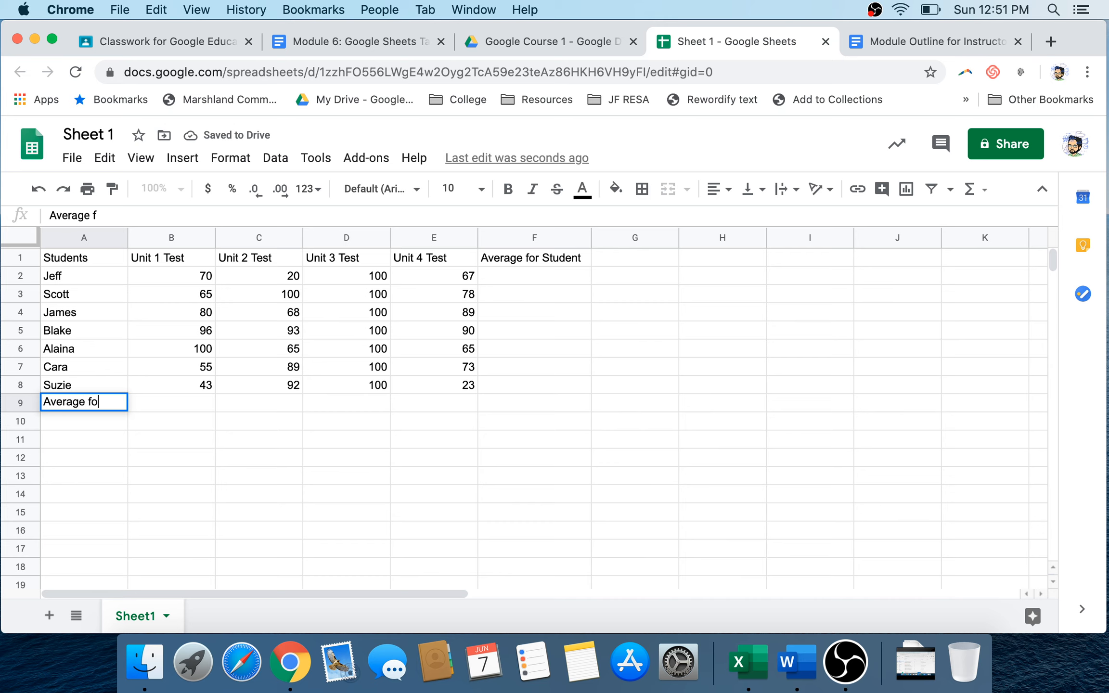
pyautogui.write('r the Test')
pyautogui.moveTo(84, 476); pyautogui.dragTo(84, 493)
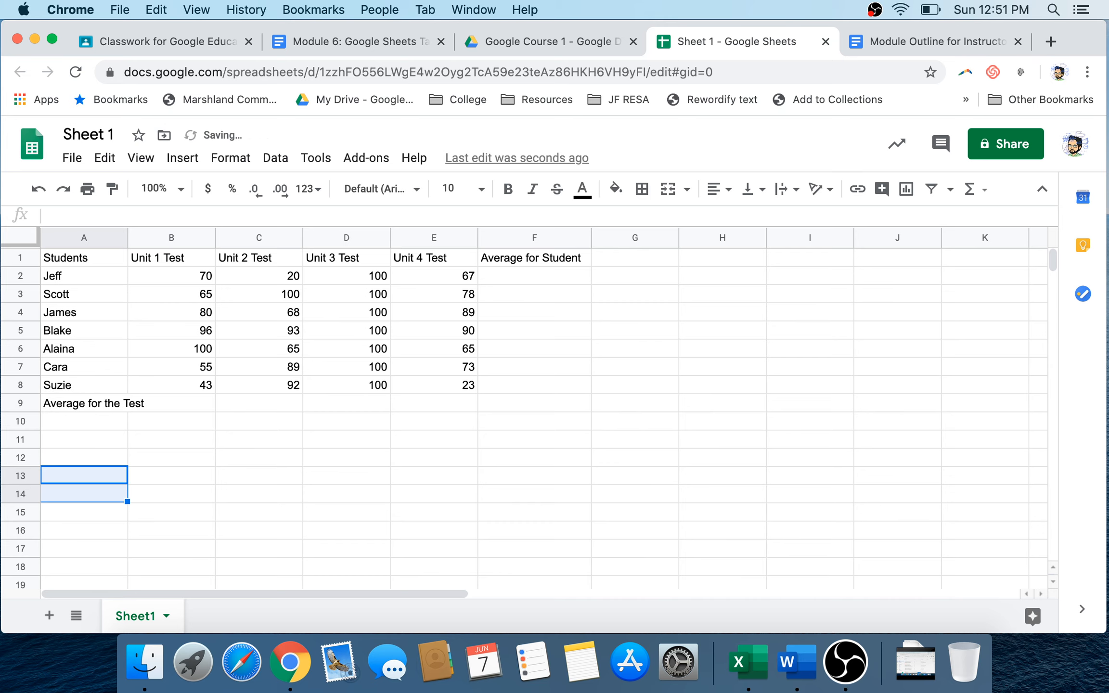
# Widen column A to fit the row label and enter the formula =AVERAGE(B2:B8) in cell B9
pyautogui.moveTo(126, 238); pyautogui.dragTo(152, 238)
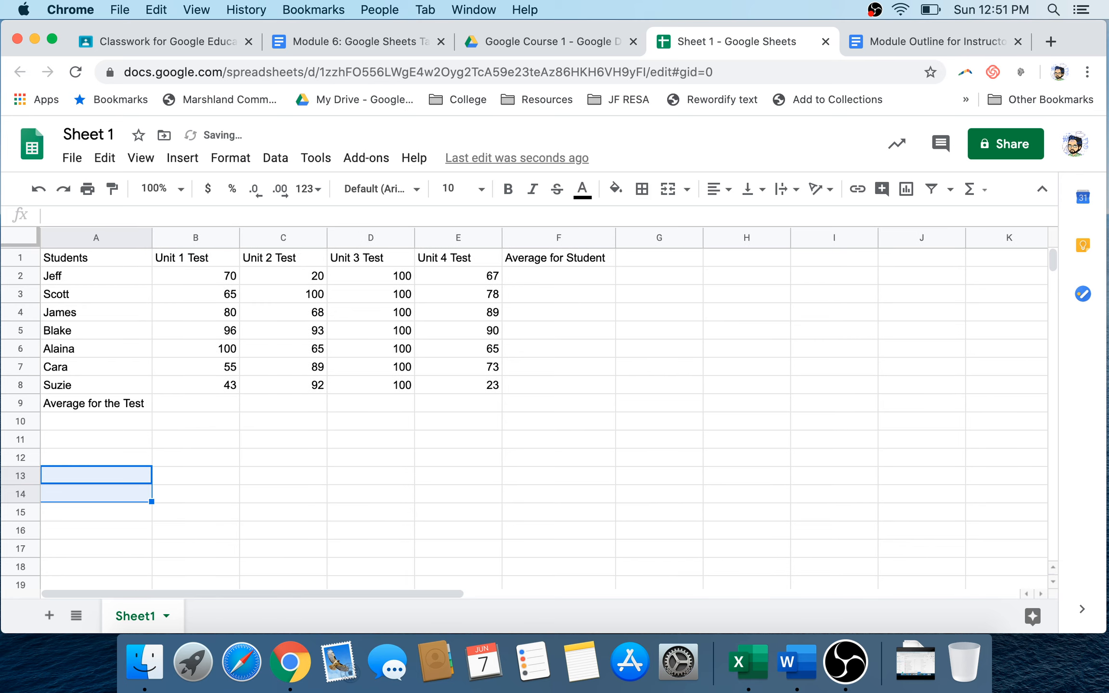
pyautogui.click(195, 403)
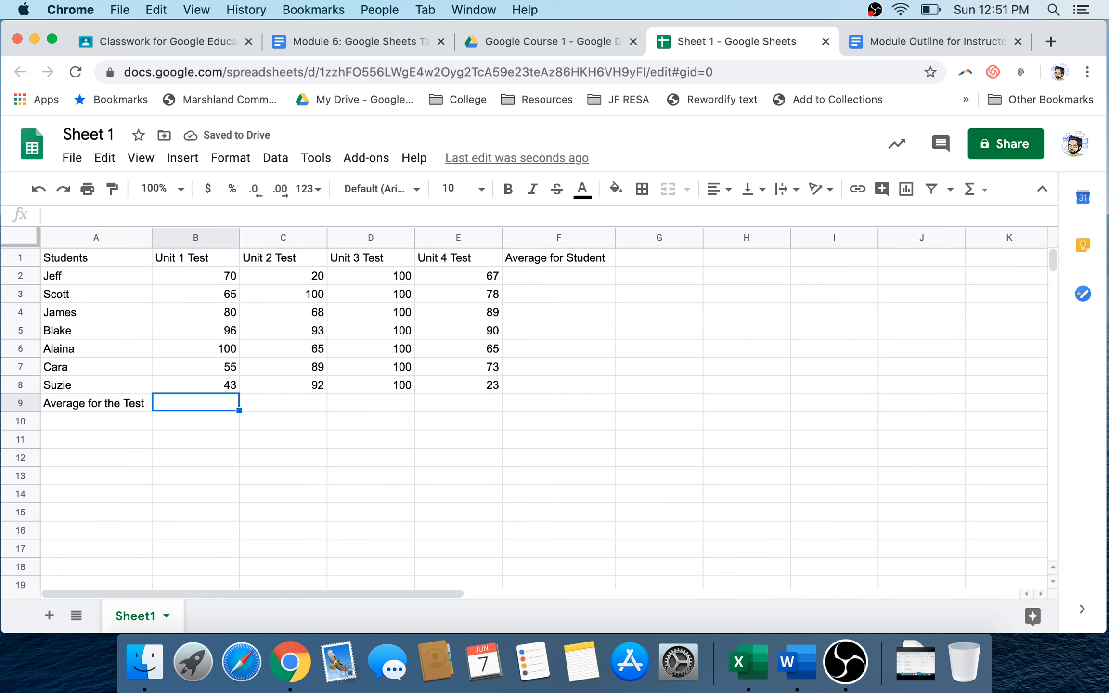
pyautogui.write('=')
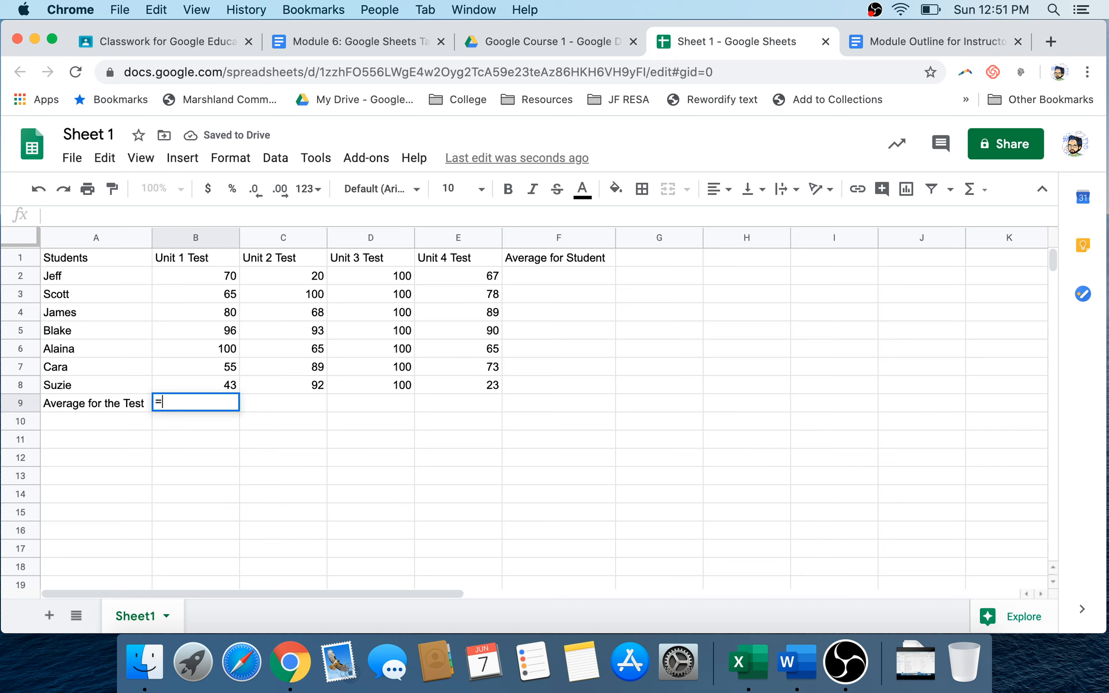
pyautogui.write('AV')
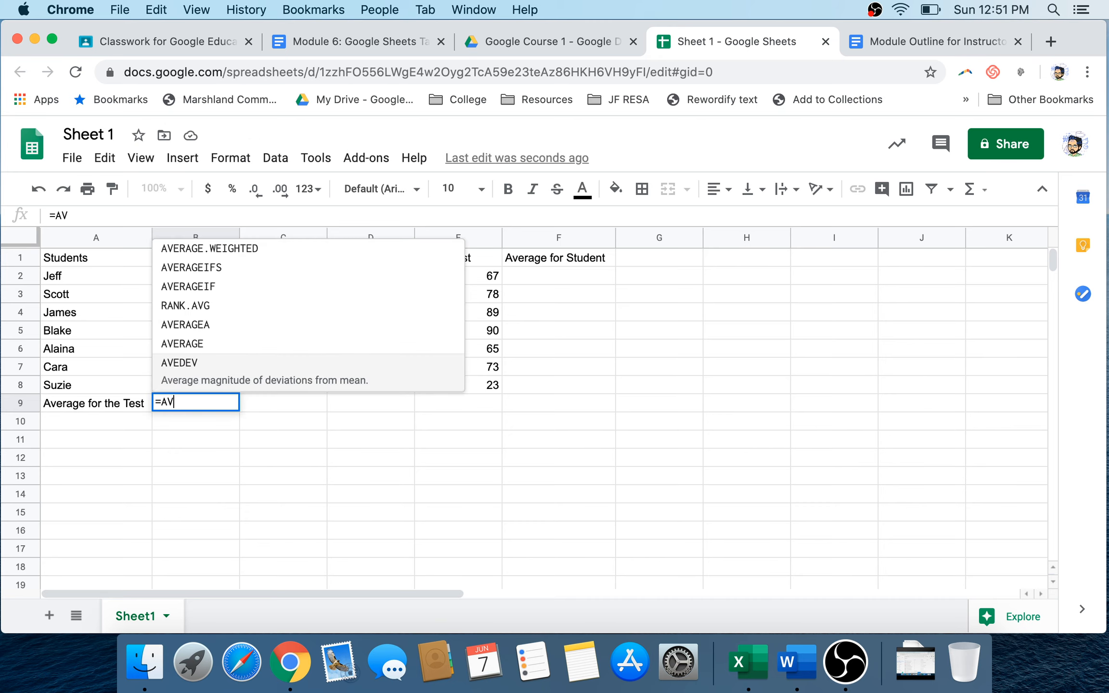
pyautogui.press('Up')
pyautogui.press('Up')
pyautogui.press('Up')
pyautogui.press('Up')
pyautogui.press('Up')
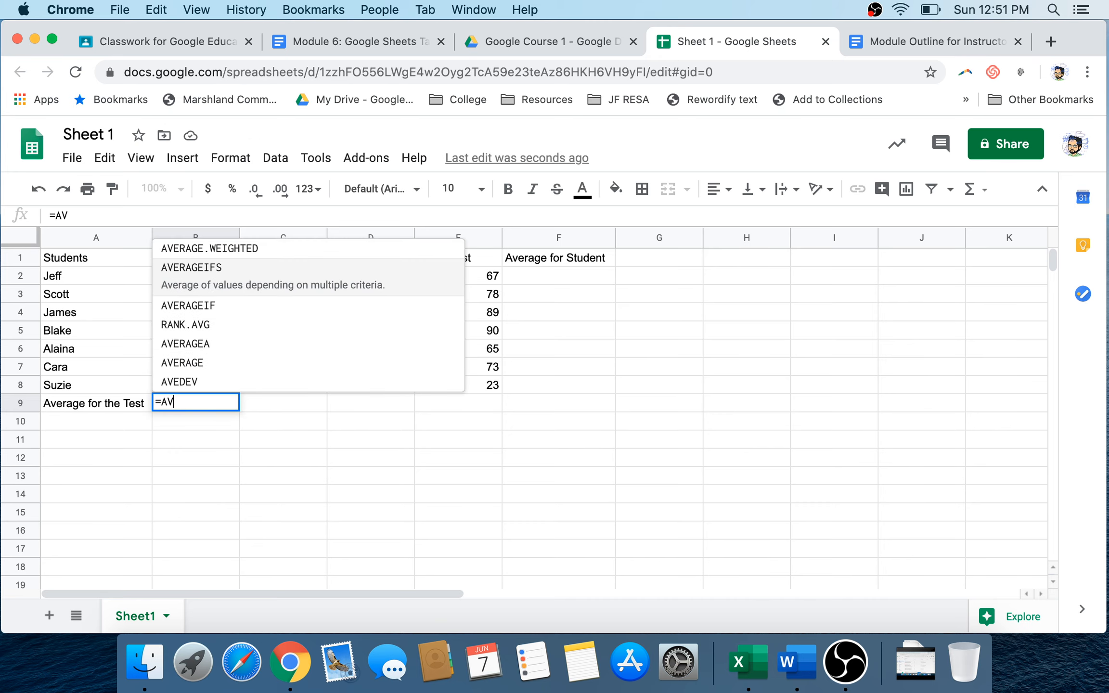
pyautogui.press('Down')
pyautogui.press('Down')
pyautogui.press('Up')
pyautogui.press('Up')
pyautogui.press('Up')
pyautogui.press('Down')
pyautogui.press('Down')
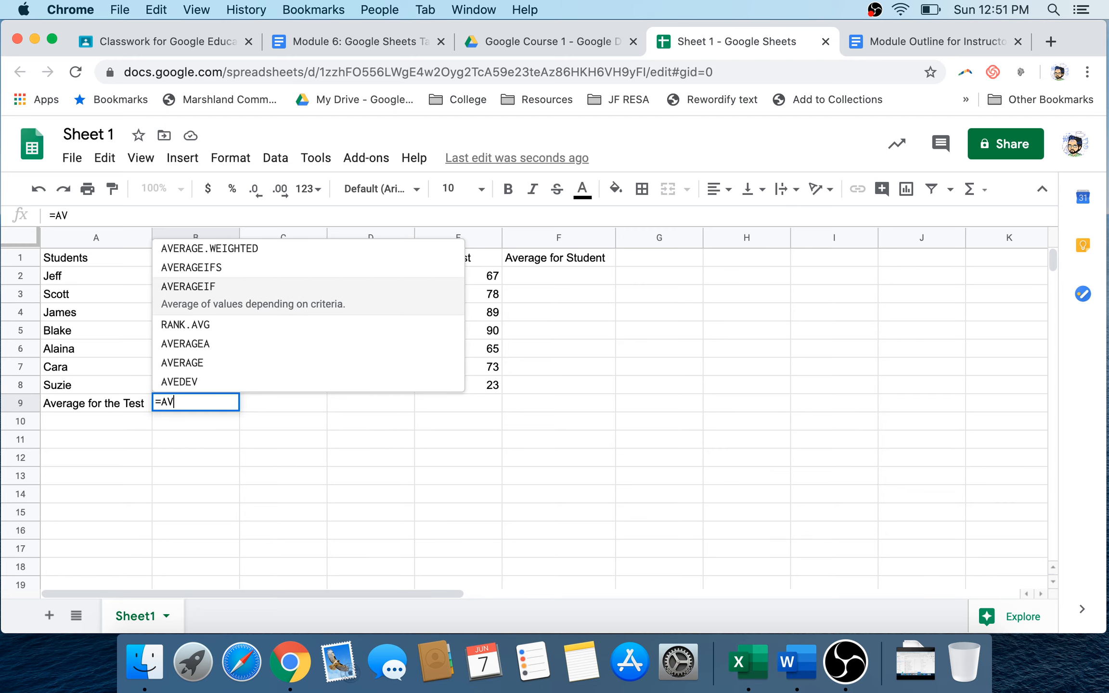
pyautogui.press('Down')
pyautogui.press('Down')
pyautogui.press('Down')
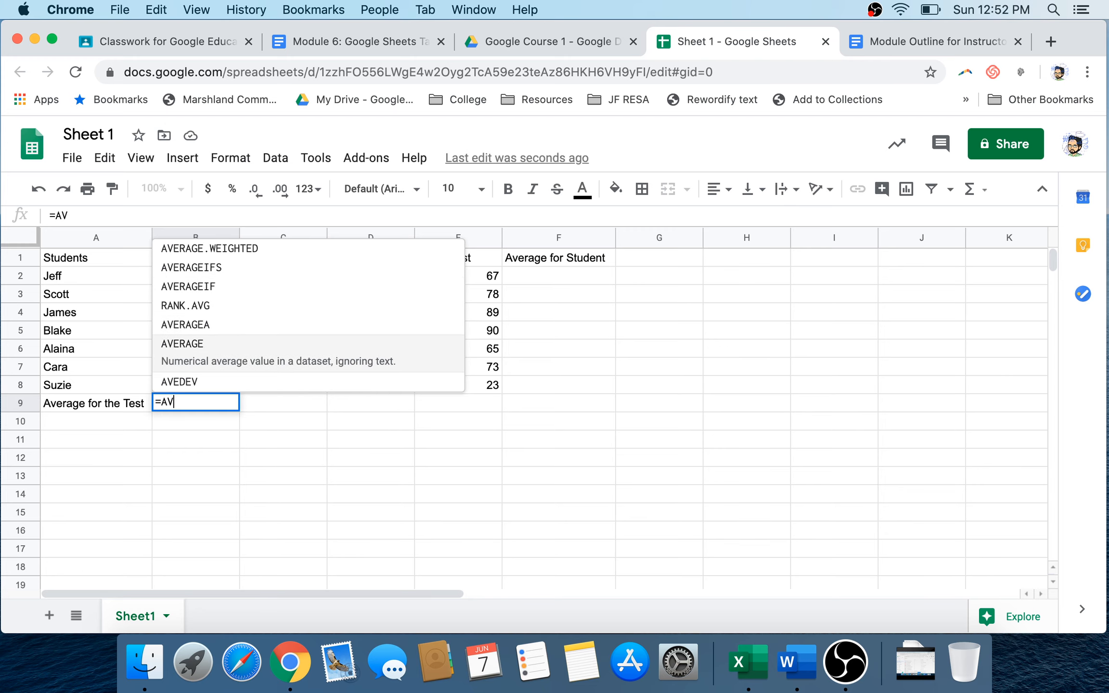
pyautogui.press('Tab')
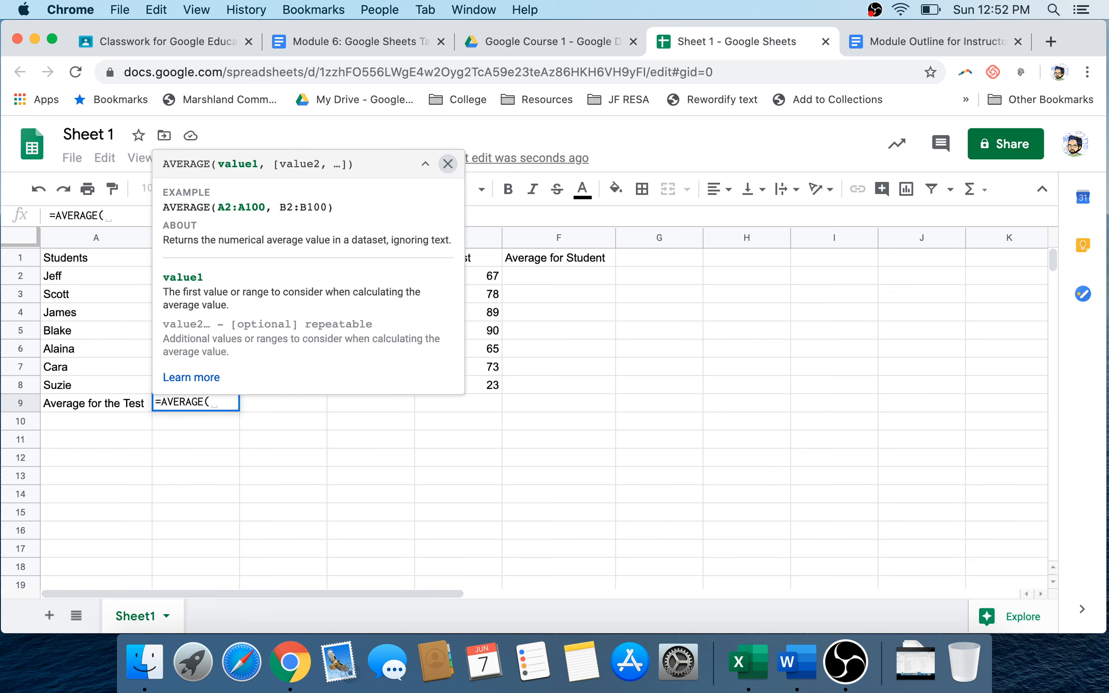
pyautogui.click(448, 164)
pyautogui.moveTo(212, 275); pyautogui.dragTo(212, 386)
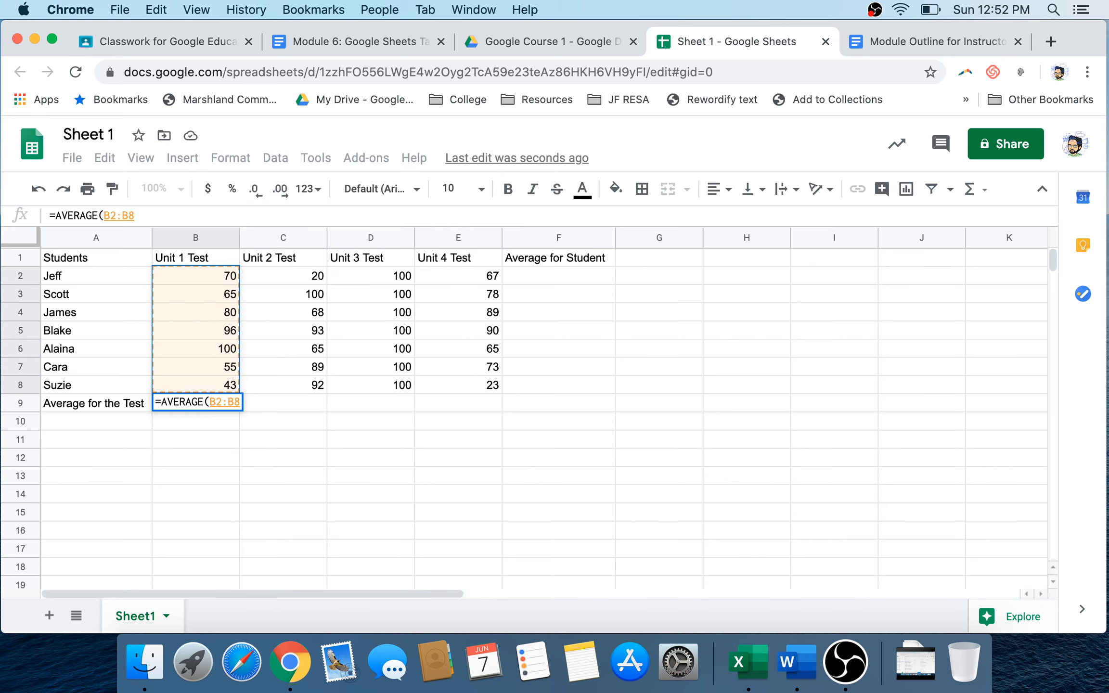
pyautogui.write(')')
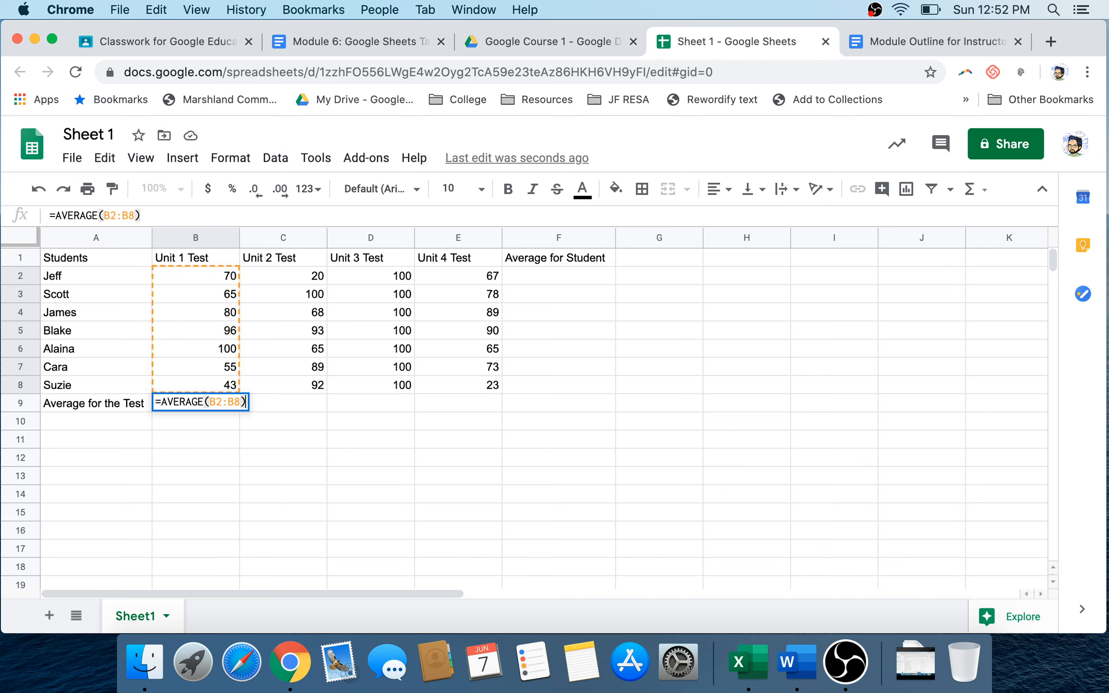
pyautogui.press('Return')
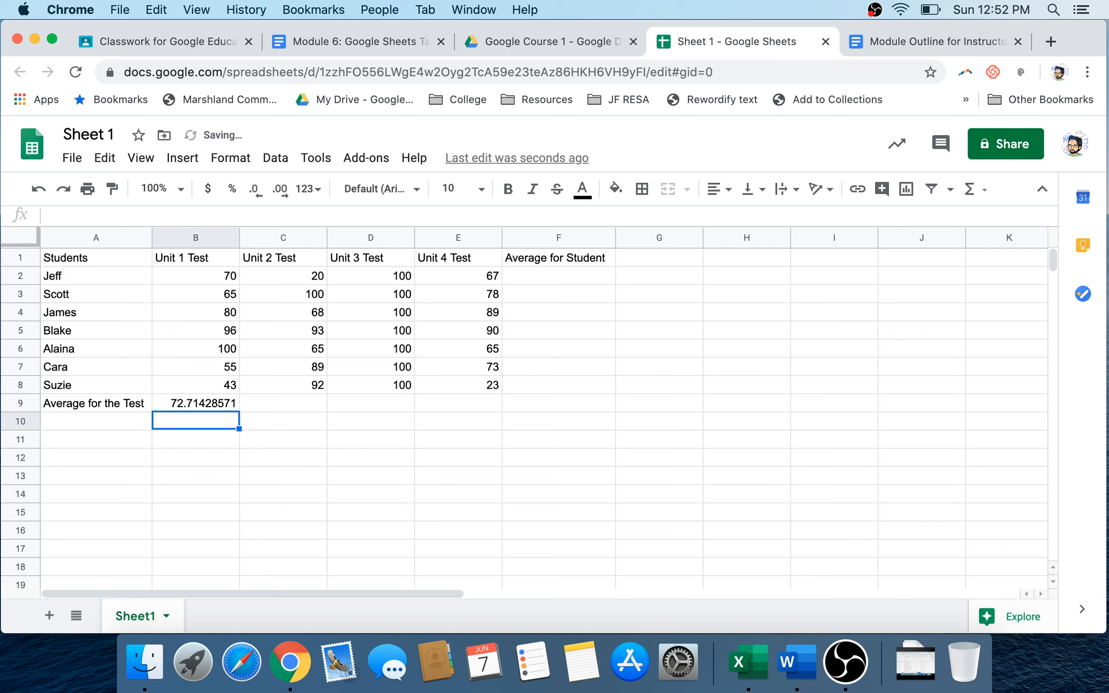
# Reduce the average in cell B9 to two decimal places and fill its formula across to cells C9 through E9
pyautogui.click(196, 403)
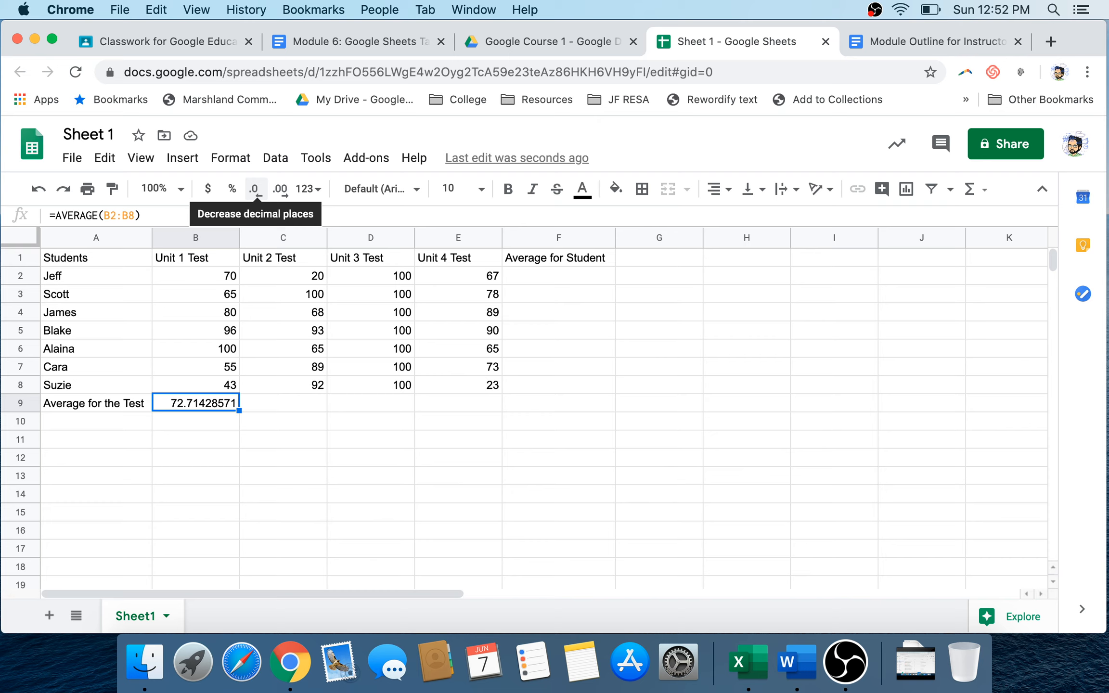
pyautogui.click(253, 189)
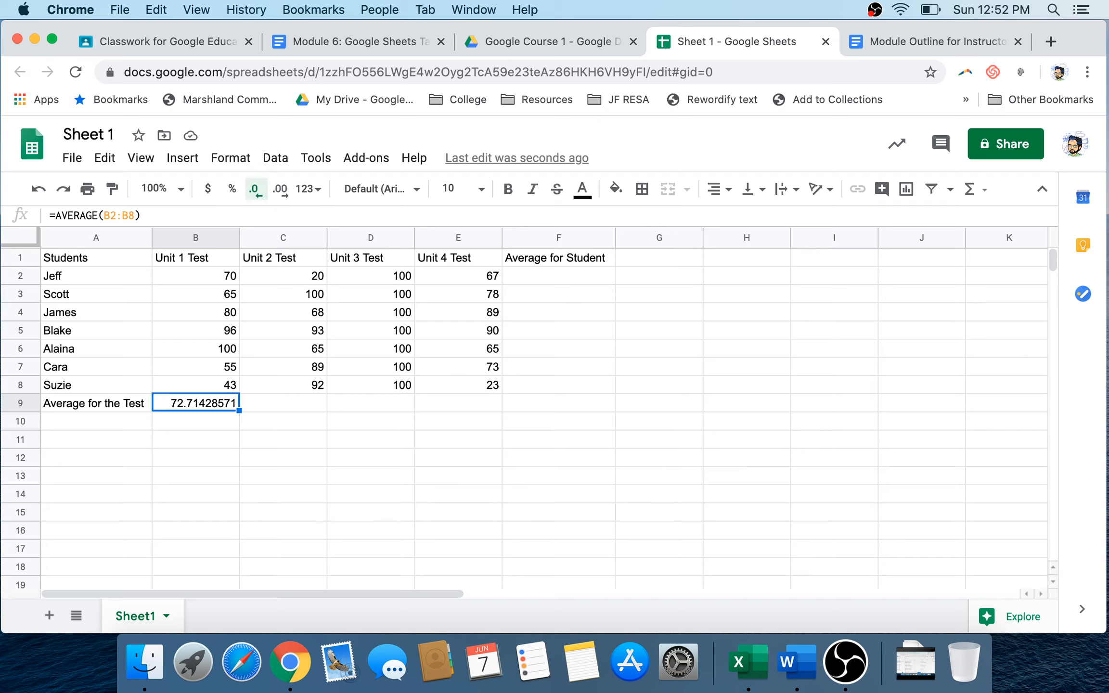
pyautogui.click(253, 189)
pyautogui.click(254, 188)
pyautogui.click(253, 189)
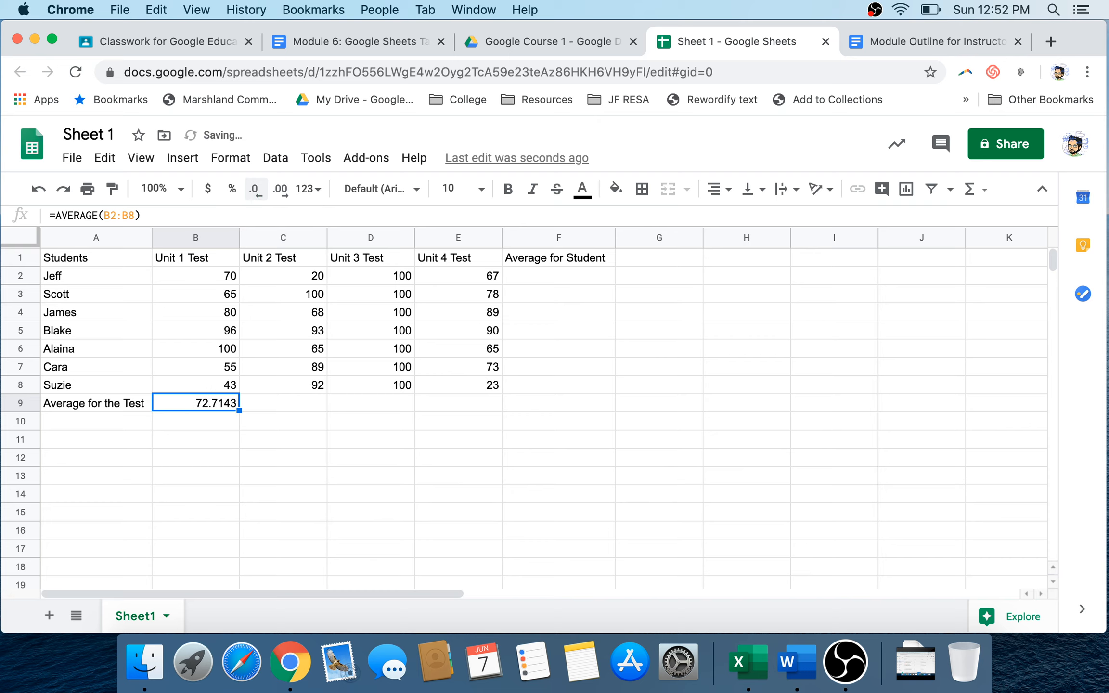
pyautogui.click(253, 189)
pyautogui.click(254, 189)
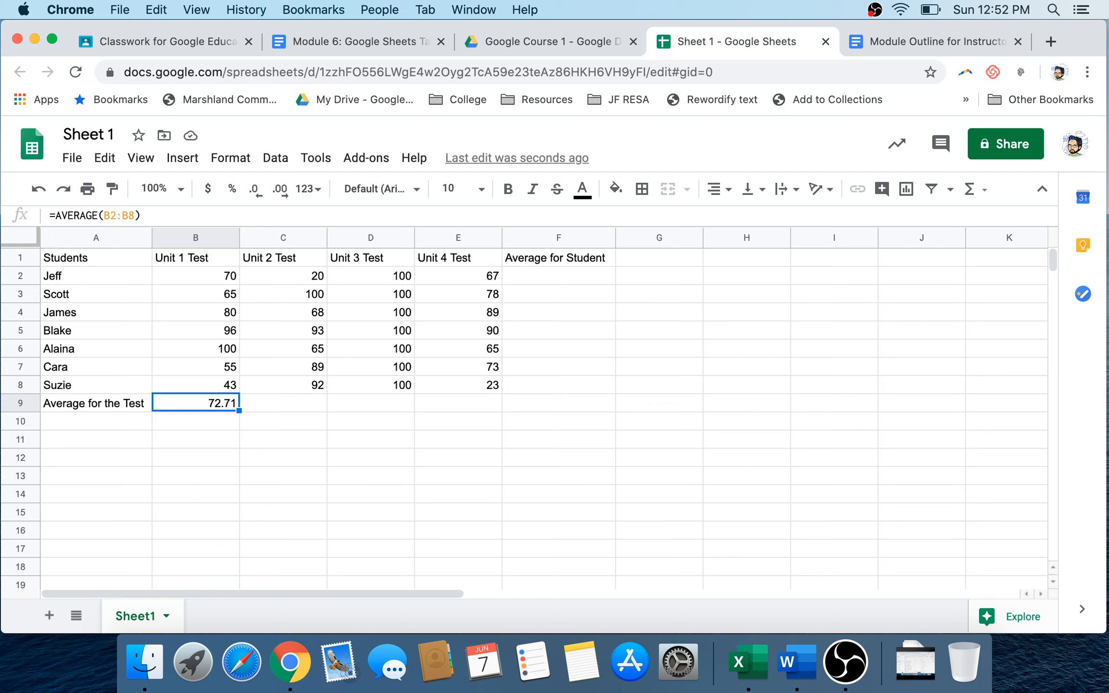
pyautogui.moveTo(320, 403); pyautogui.dragTo(433, 404)
pyautogui.moveTo(434, 403); pyautogui.dragTo(457, 403)
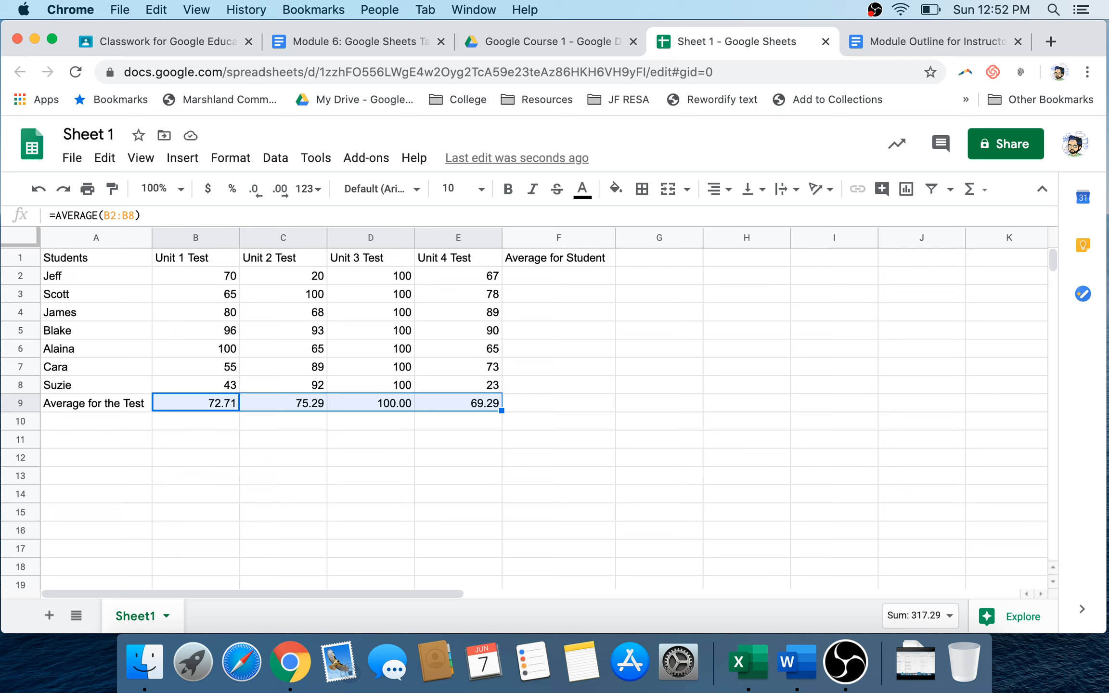
# Enter the formula =AVERAGE(B2:E2) in cell F2 to average the first student's four test scores
pyautogui.click(558, 276)
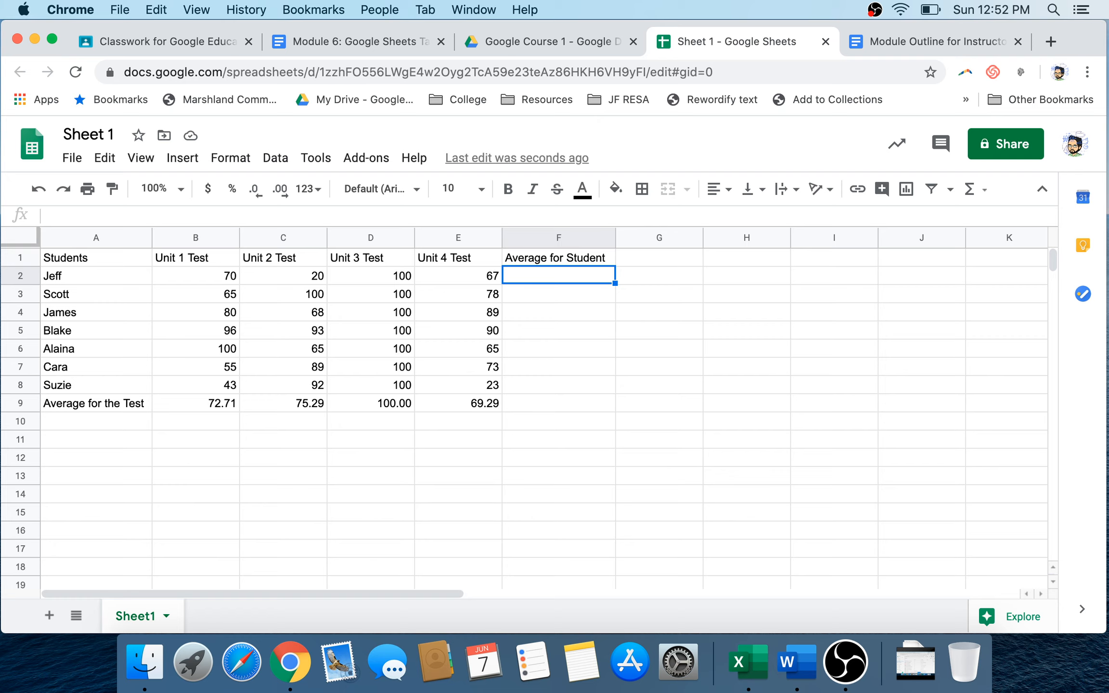
pyautogui.write('=AV')
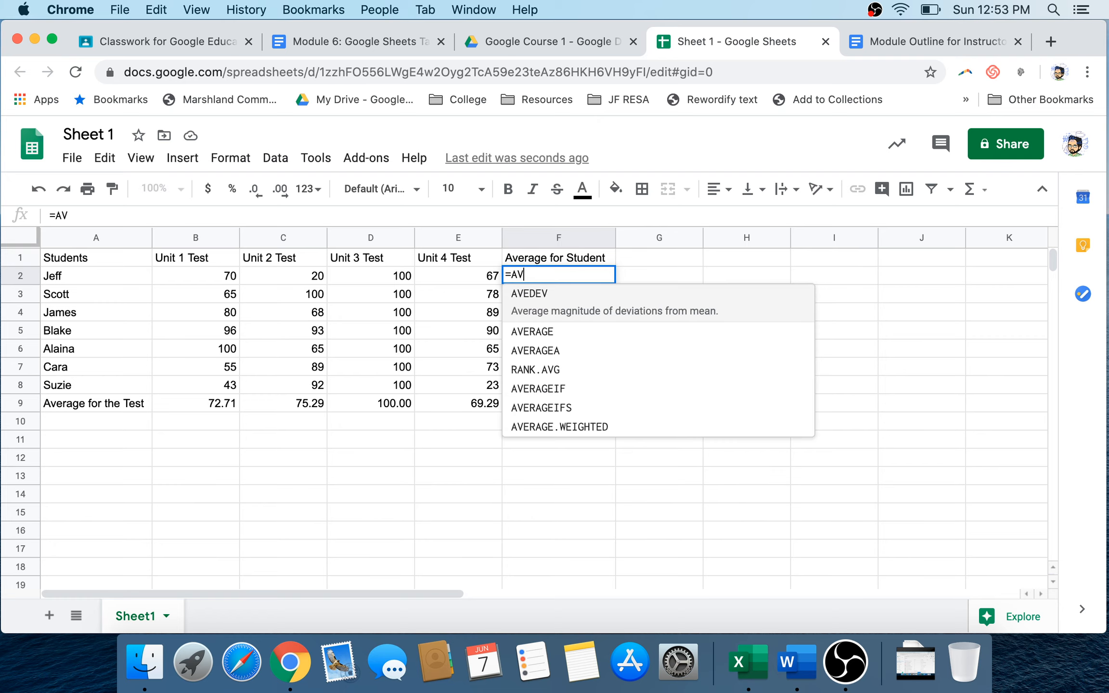
pyautogui.write('G')
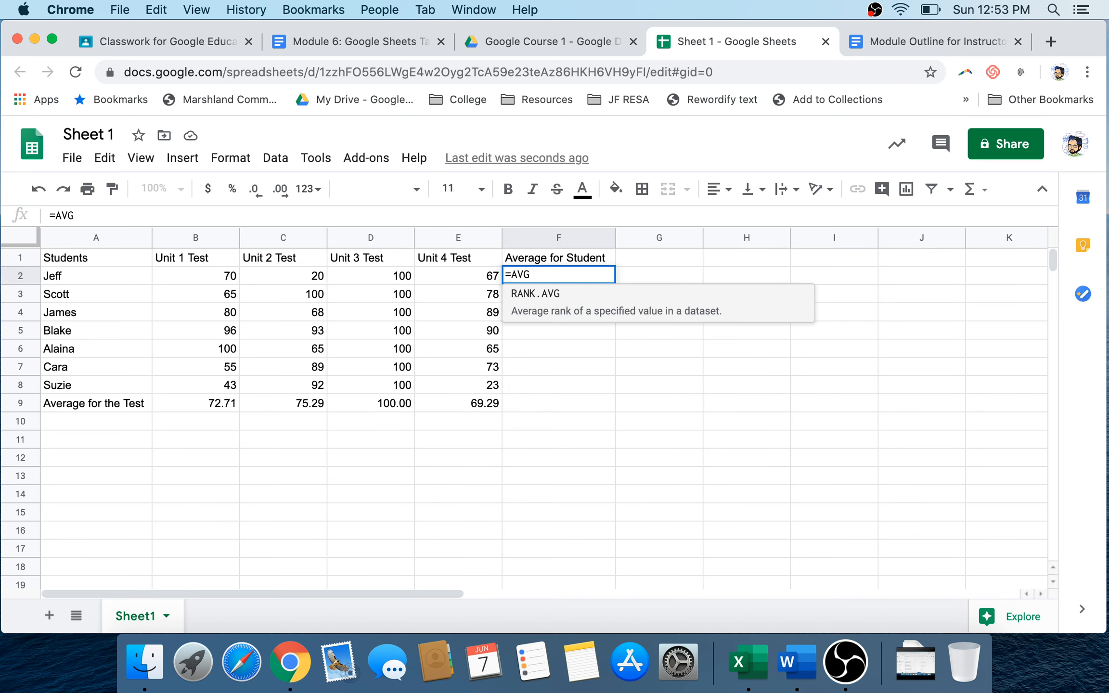
pyautogui.press('BackSpace')
pyautogui.press('Down')
pyautogui.press('Down')
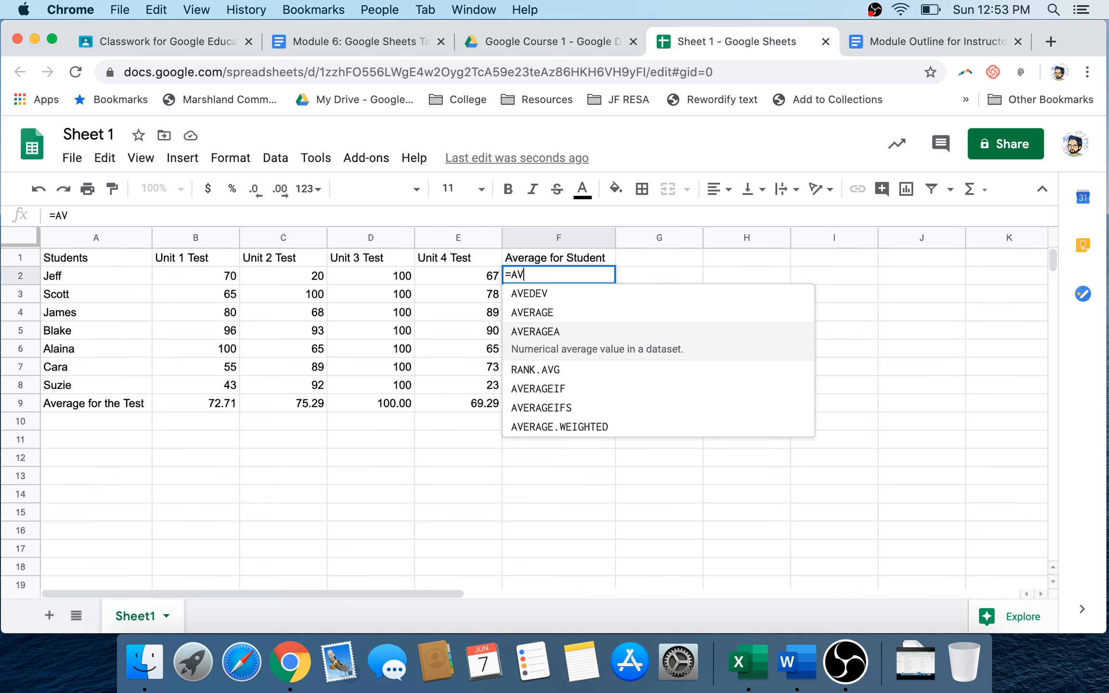
pyautogui.press('Up')
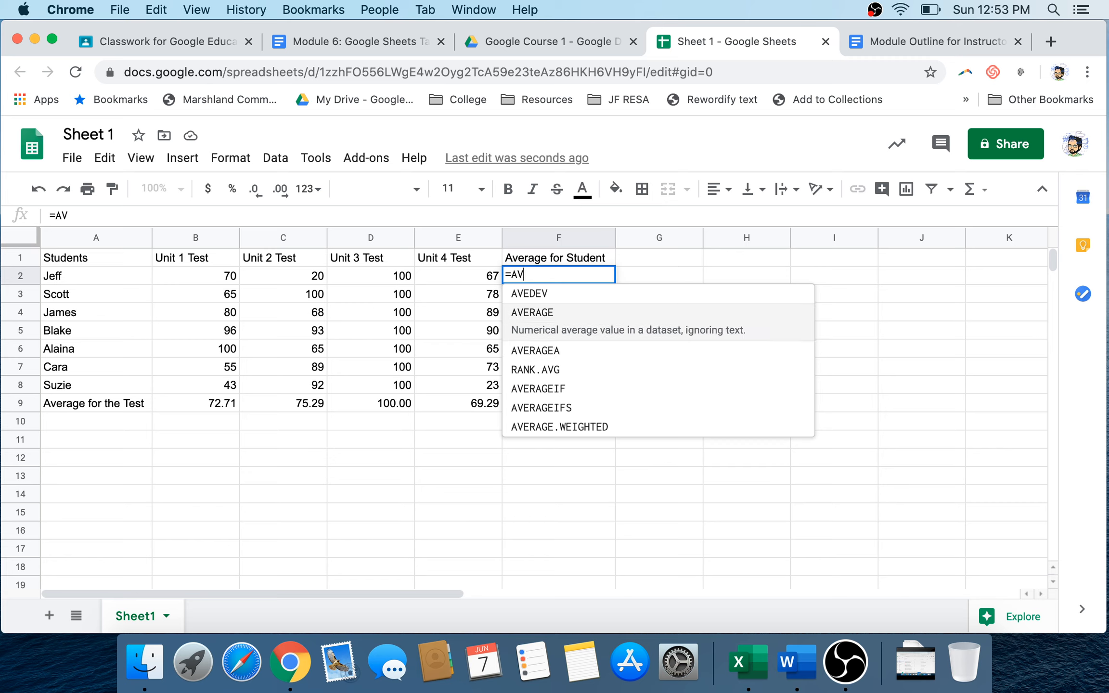
pyautogui.press('Tab')
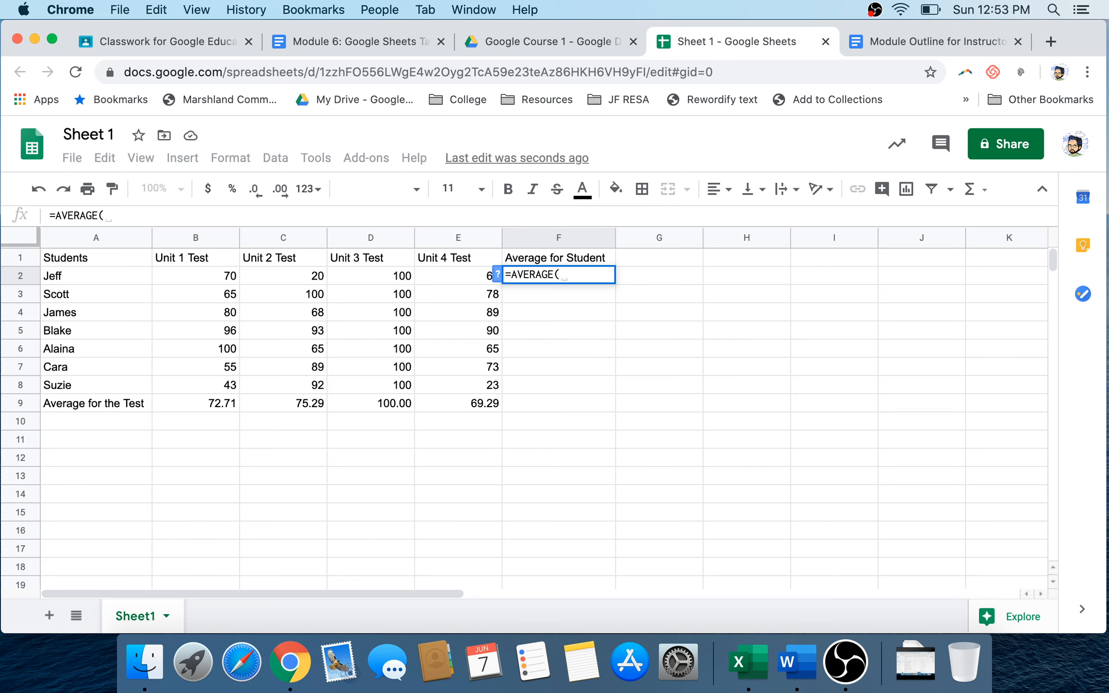
pyautogui.moveTo(195, 275); pyautogui.dragTo(458, 275)
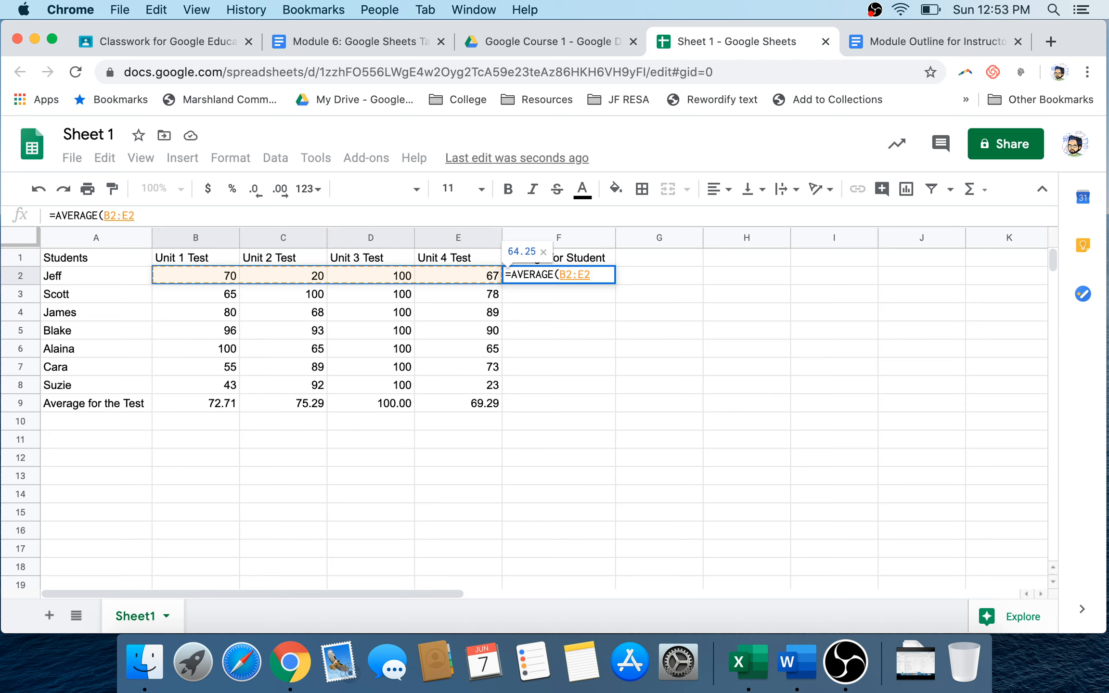
pyautogui.write(')')
pyautogui.press('Return')
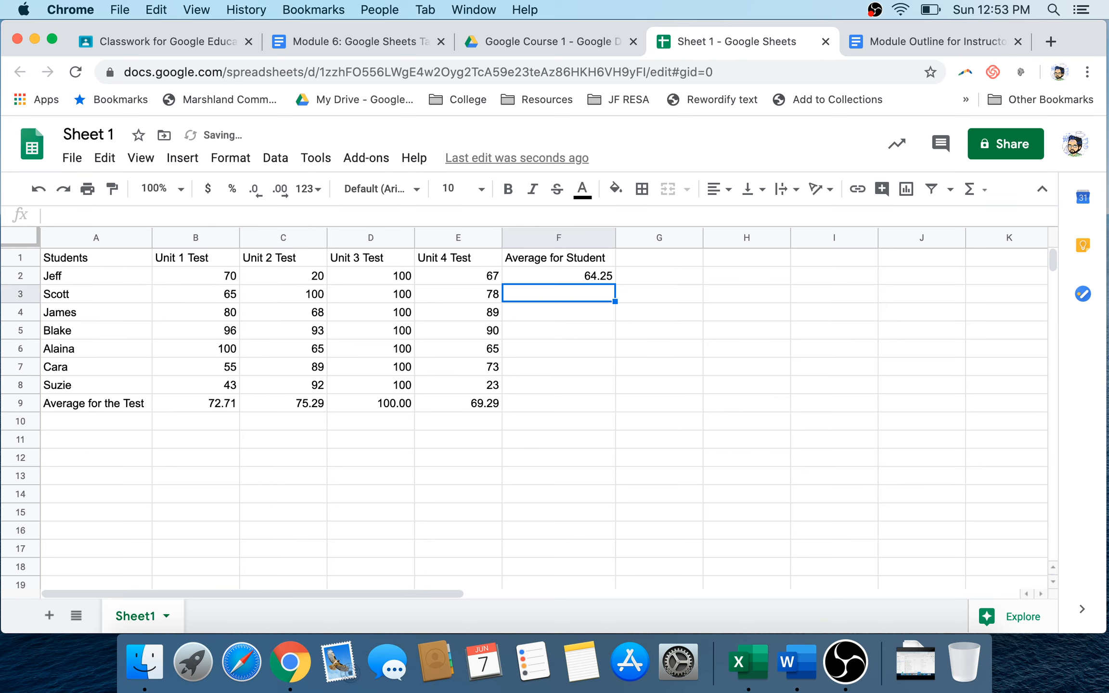
# Fill the student average formula from cell F2 down to F8 for the remaining students
pyautogui.click(559, 276)
pyautogui.moveTo(615, 283); pyautogui.dragTo(614, 390)
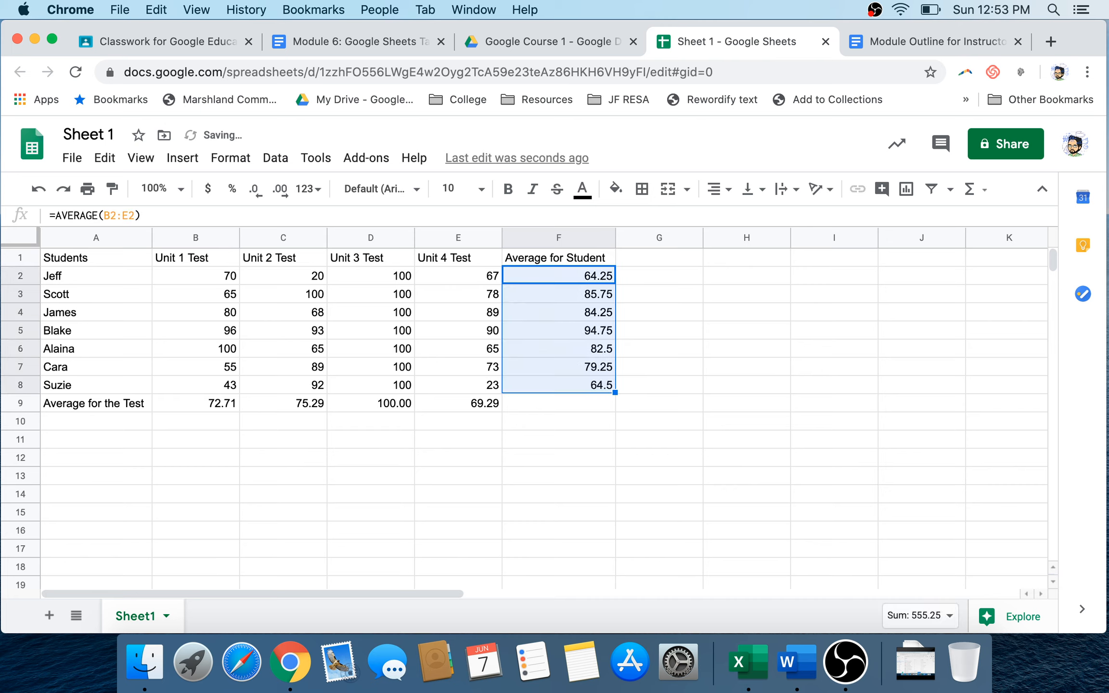
pyautogui.click(650, 421)
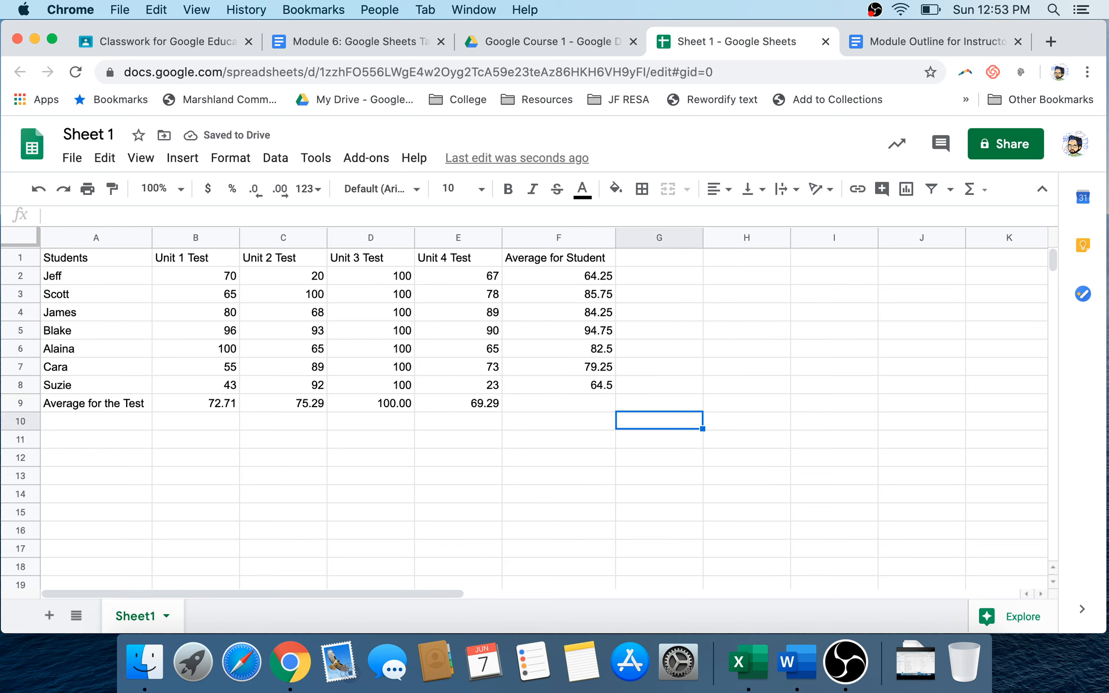
# Try extending the Unit 4 Test average formula from cell E9 into F9, and clear F9 again
pyautogui.click(568, 403)
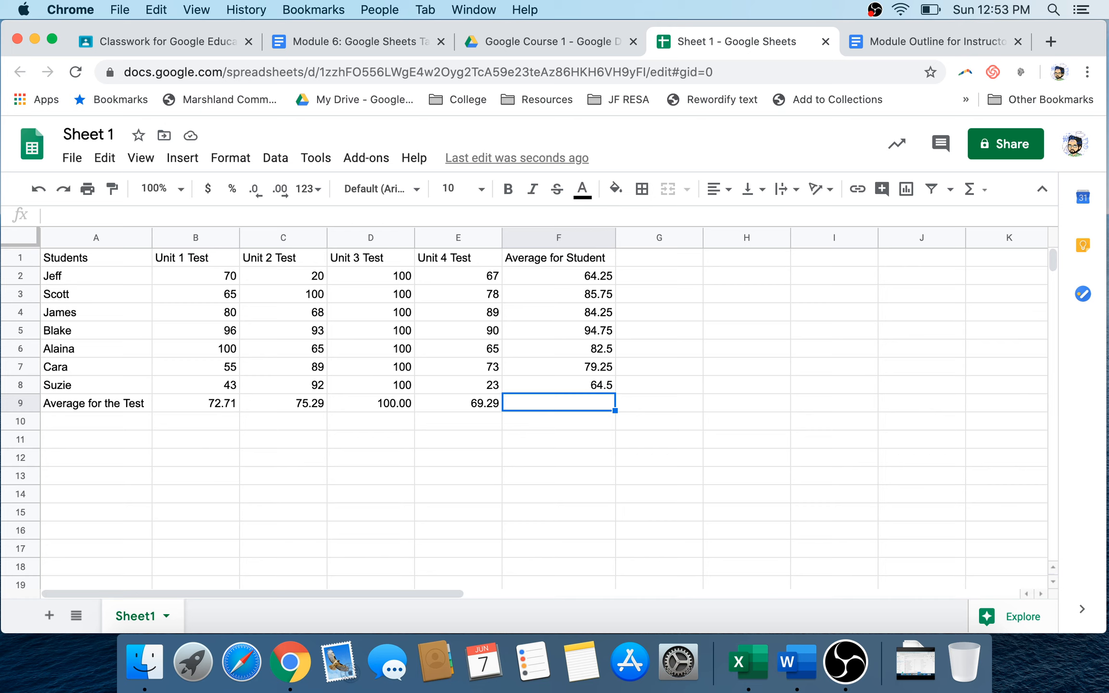
pyautogui.click(458, 403)
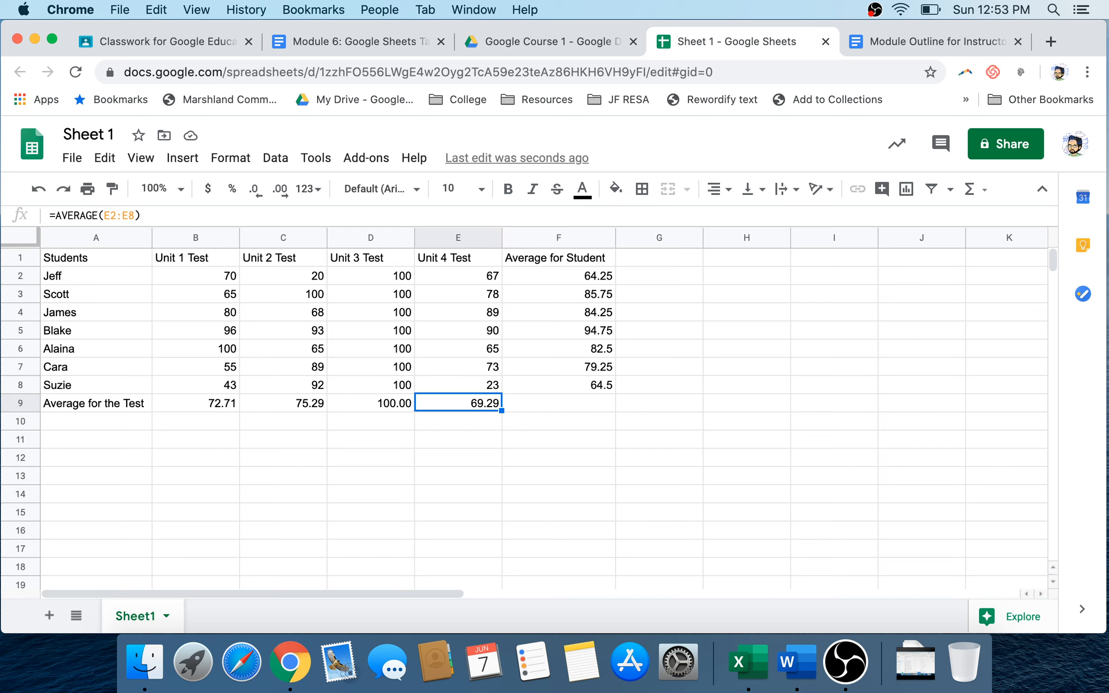
pyautogui.moveTo(502, 410); pyautogui.dragTo(568, 403)
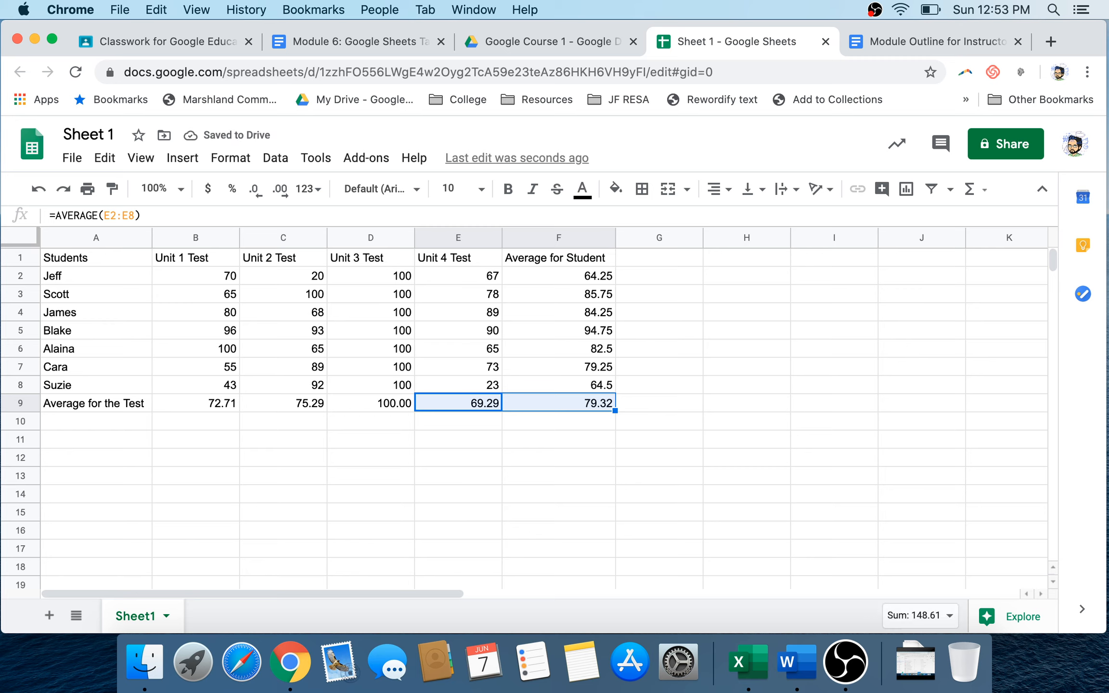
pyautogui.click(558, 403)
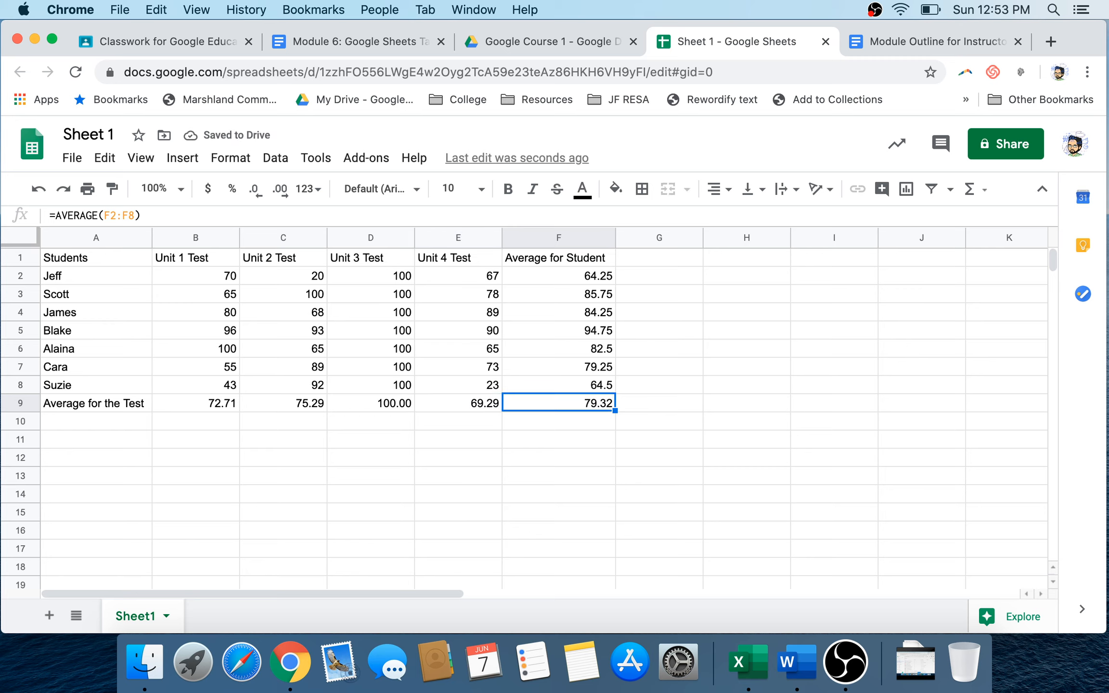
pyautogui.press('Delete')
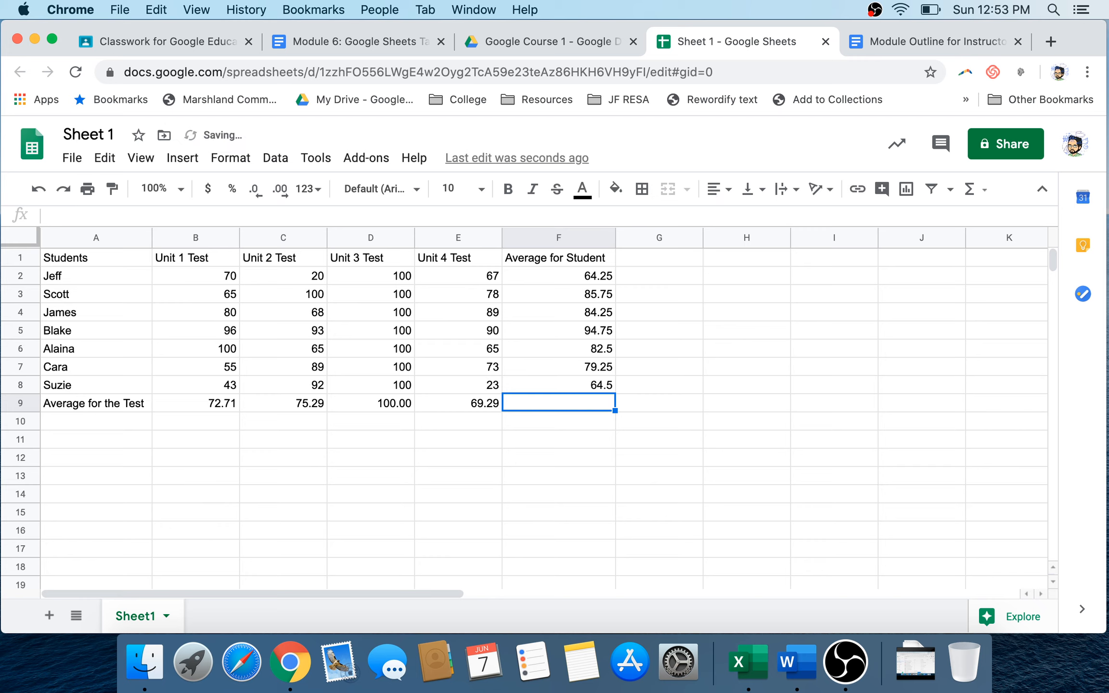
pyautogui.click(559, 494)
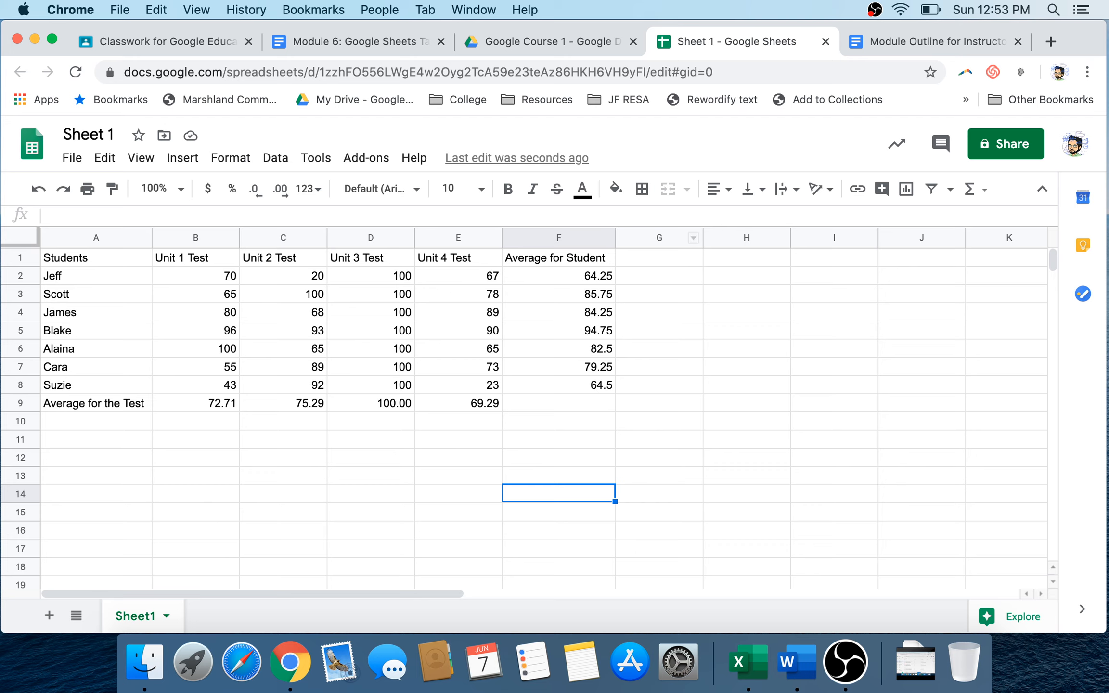
# Delete the unused columns G through Z
pyautogui.click(660, 238)
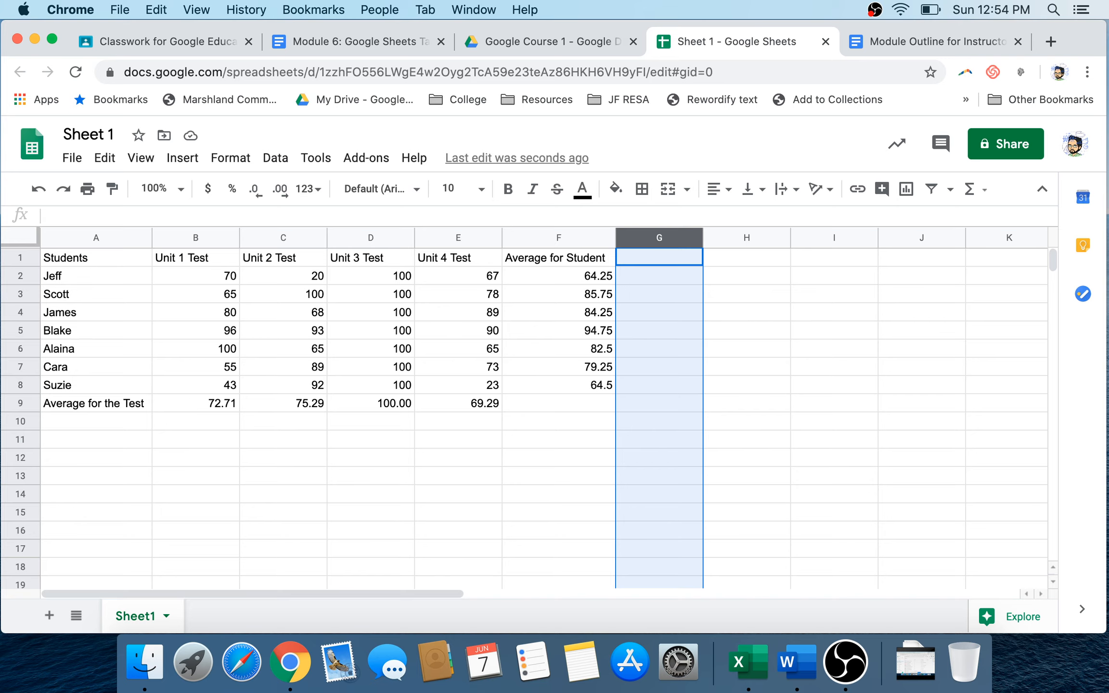
pyautogui.press('shift+super+Right')
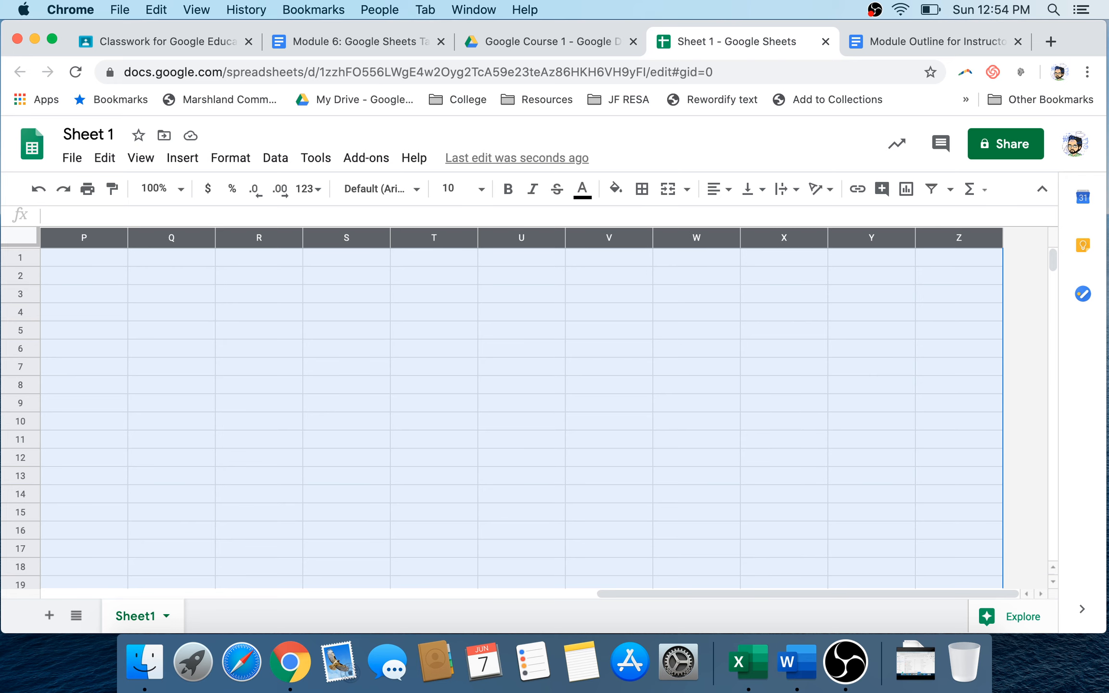
pyautogui.rightClick(666, 239)
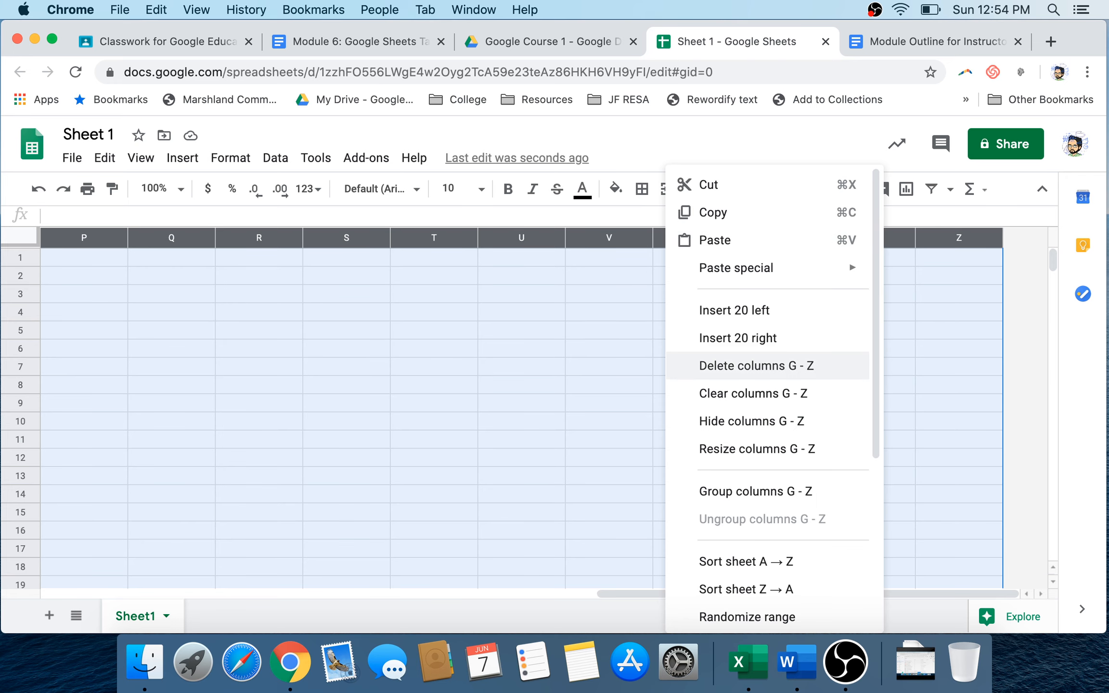
pyautogui.click(755, 365)
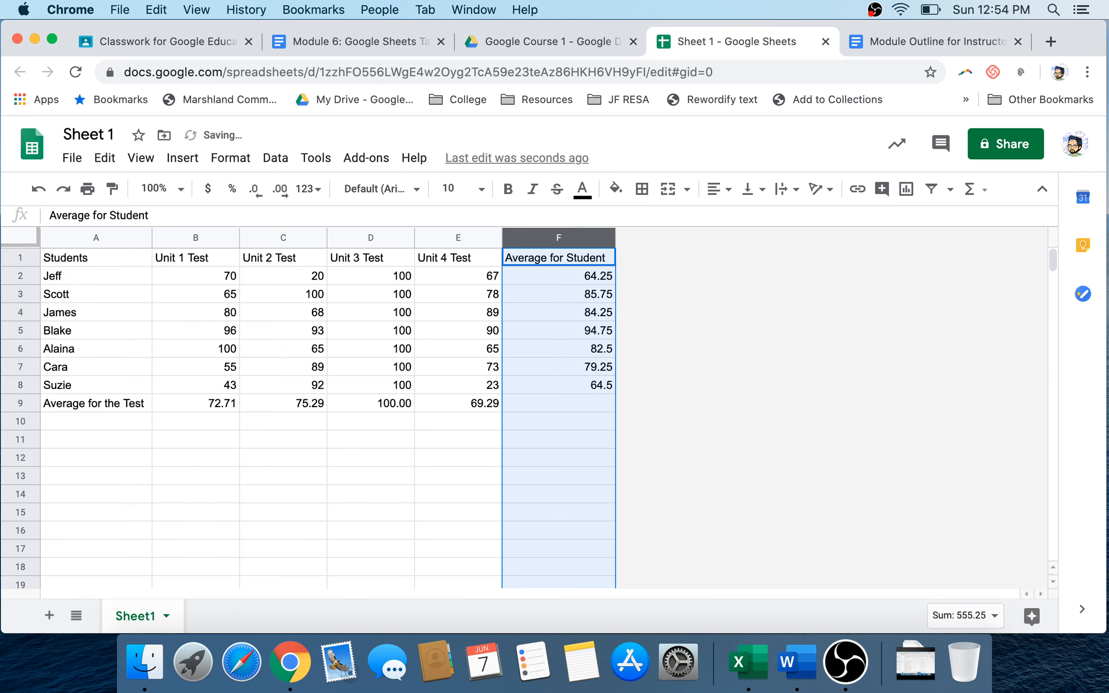
# Delete the empty rows 10 through 1000 below the test averages
pyautogui.click(20, 422)
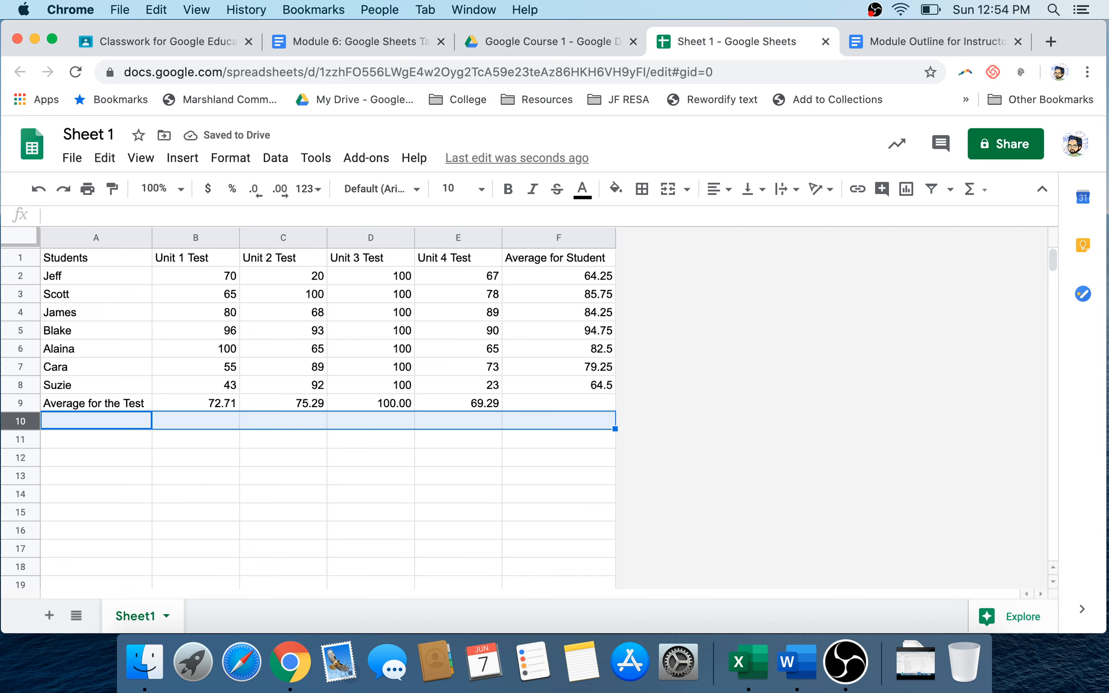
pyautogui.press('super+shift+Down')
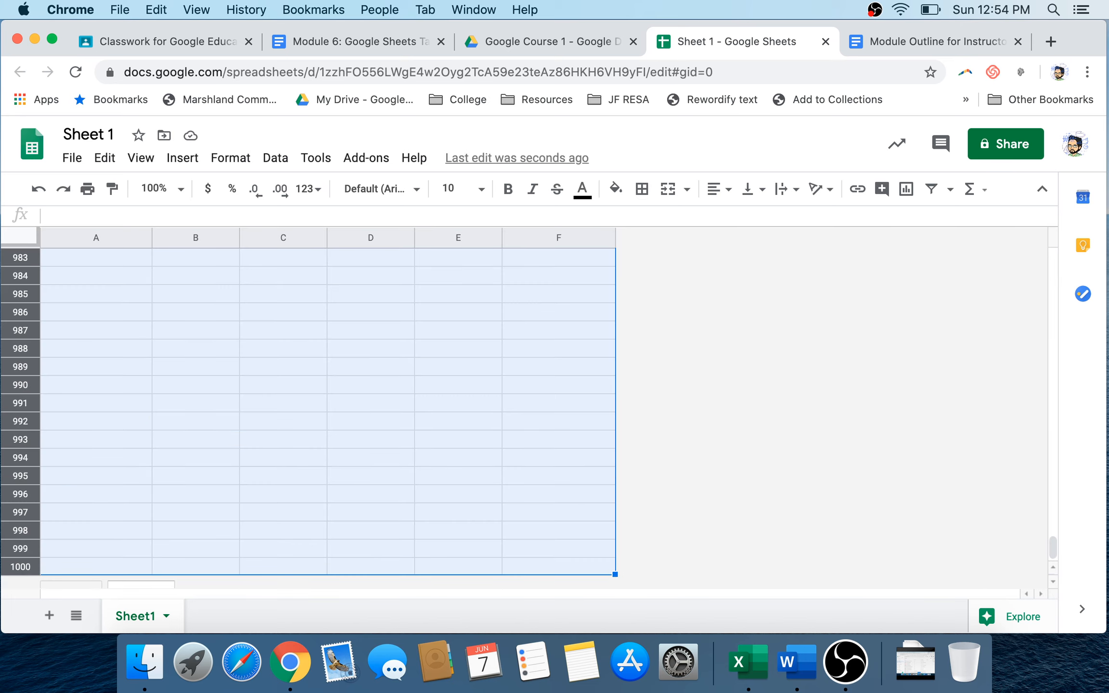
pyautogui.rightClick(20, 422)
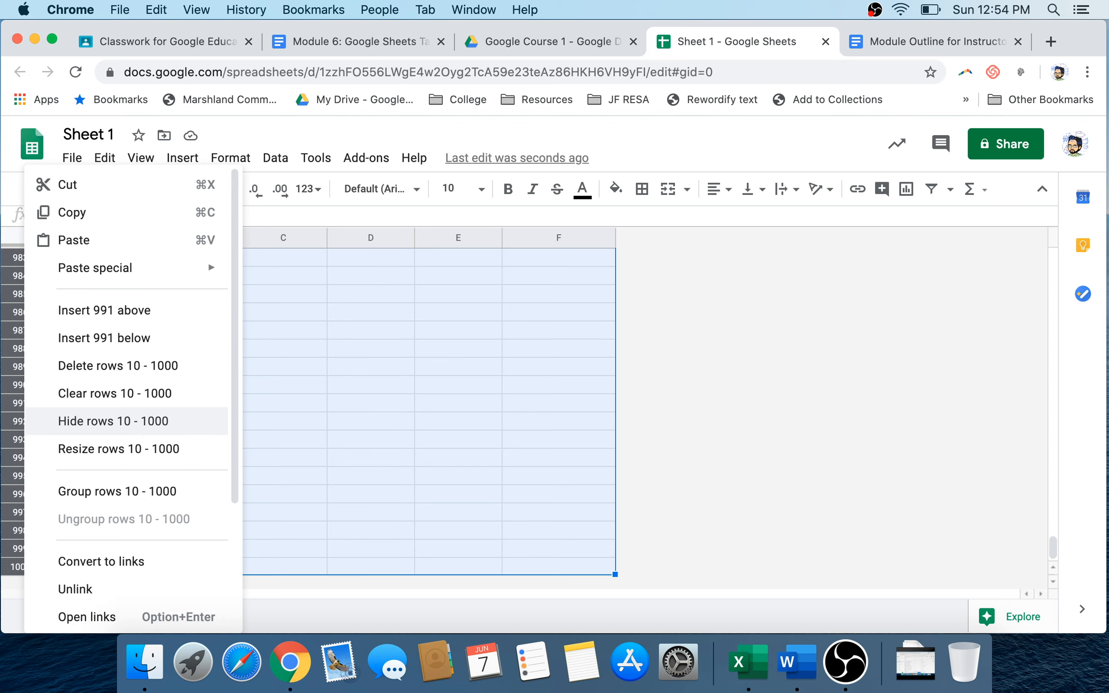
pyautogui.click(118, 365)
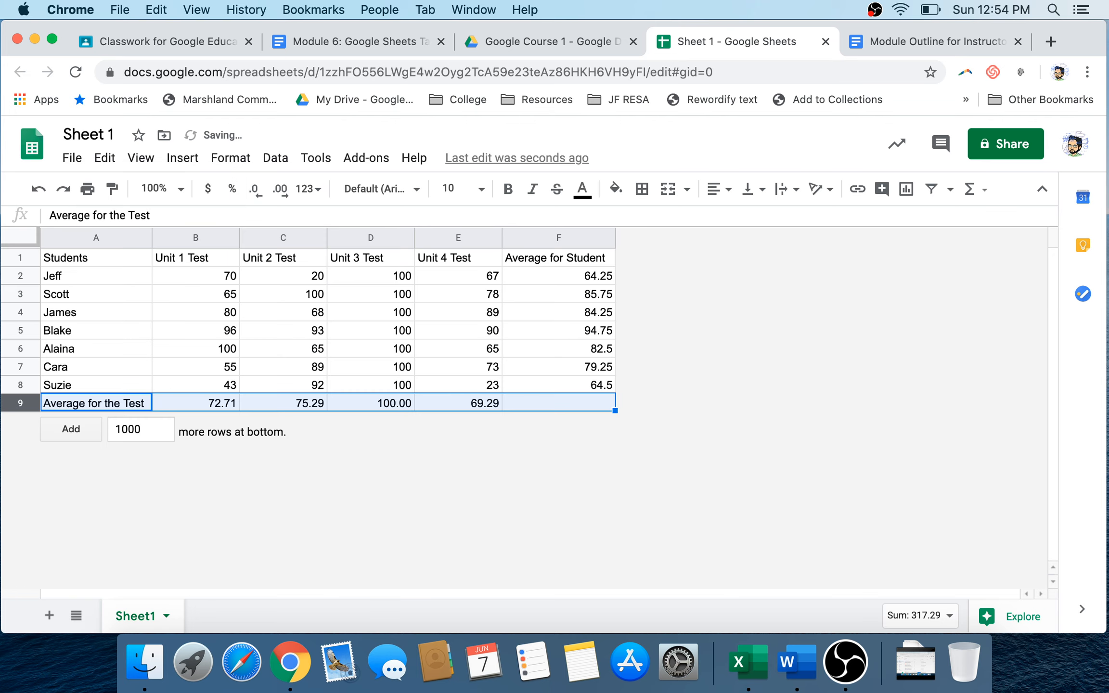
# Apply borders to all sides of every cell in the gradebook table
pyautogui.click(283, 403)
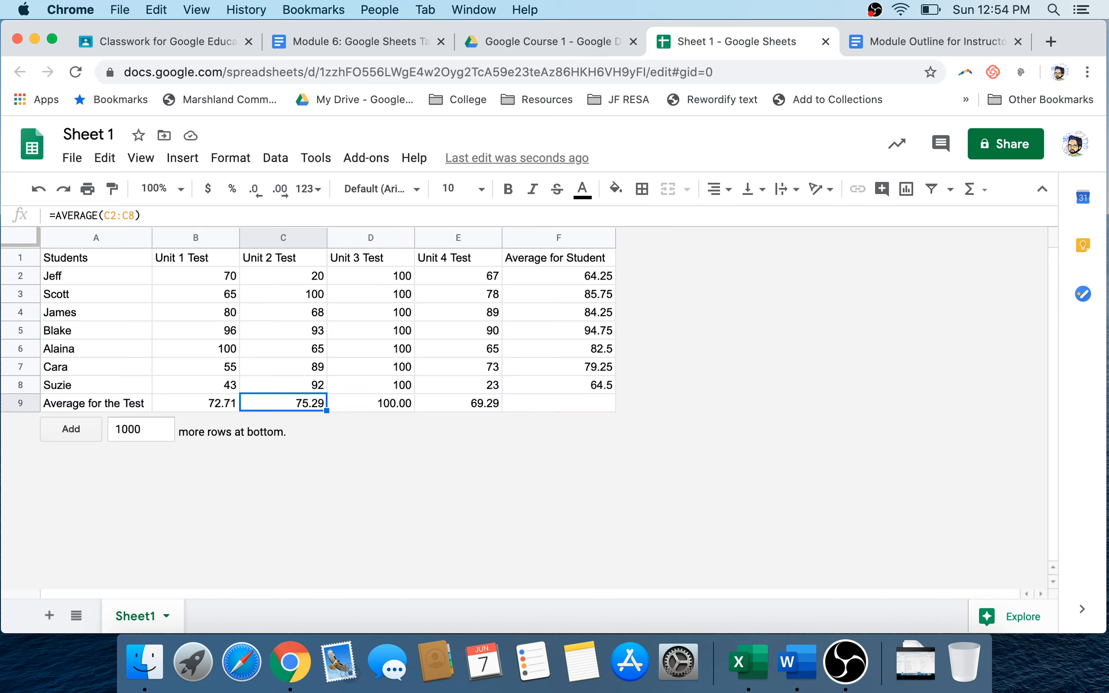
pyautogui.press('super+a')
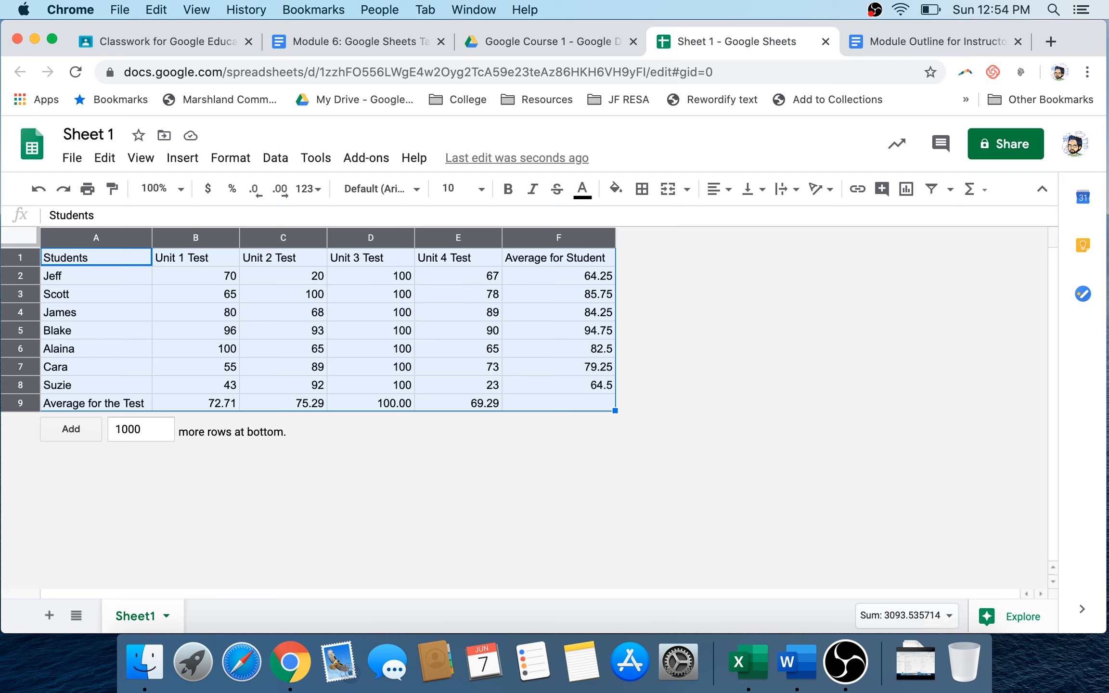
pyautogui.click(642, 189)
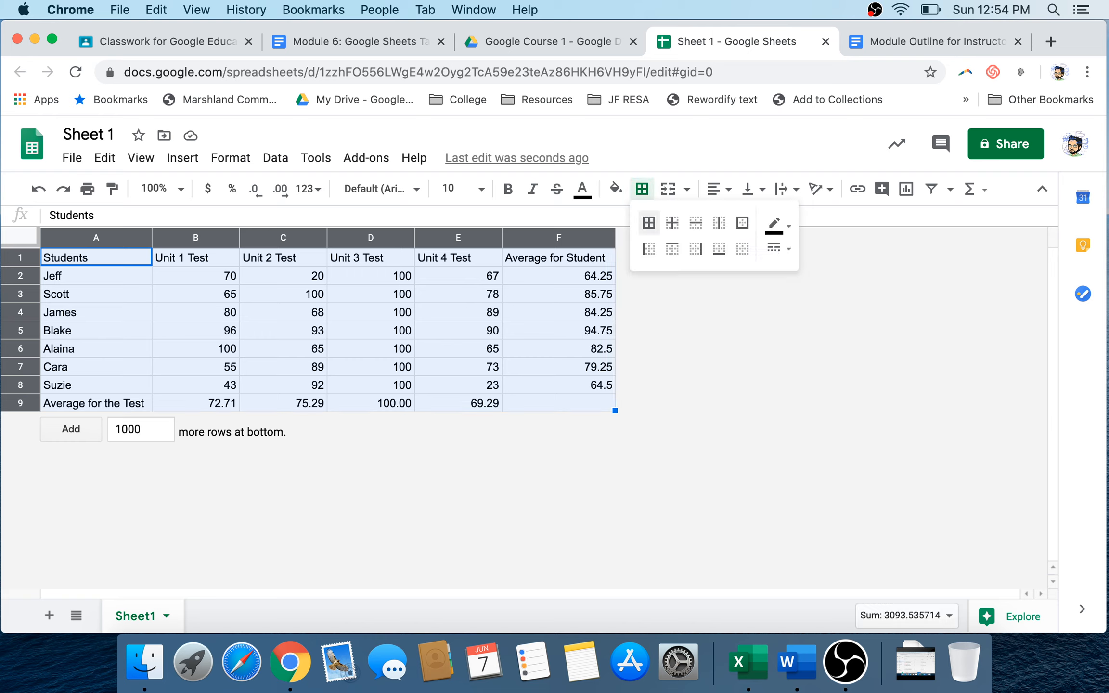
pyautogui.click(649, 223)
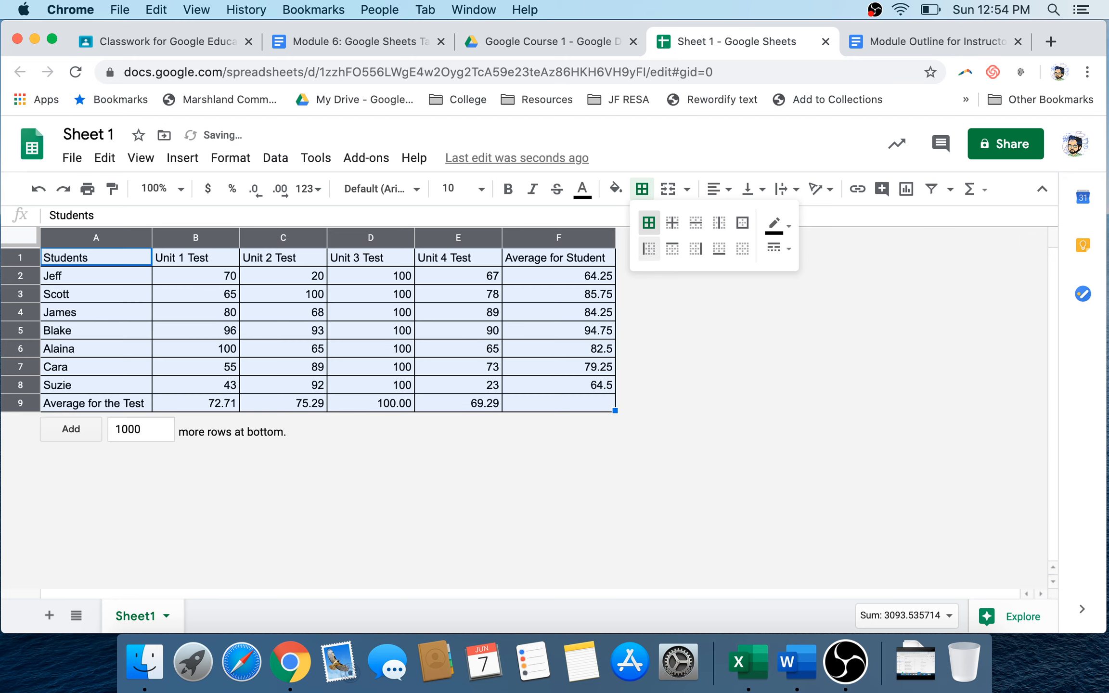
pyautogui.click(568, 349)
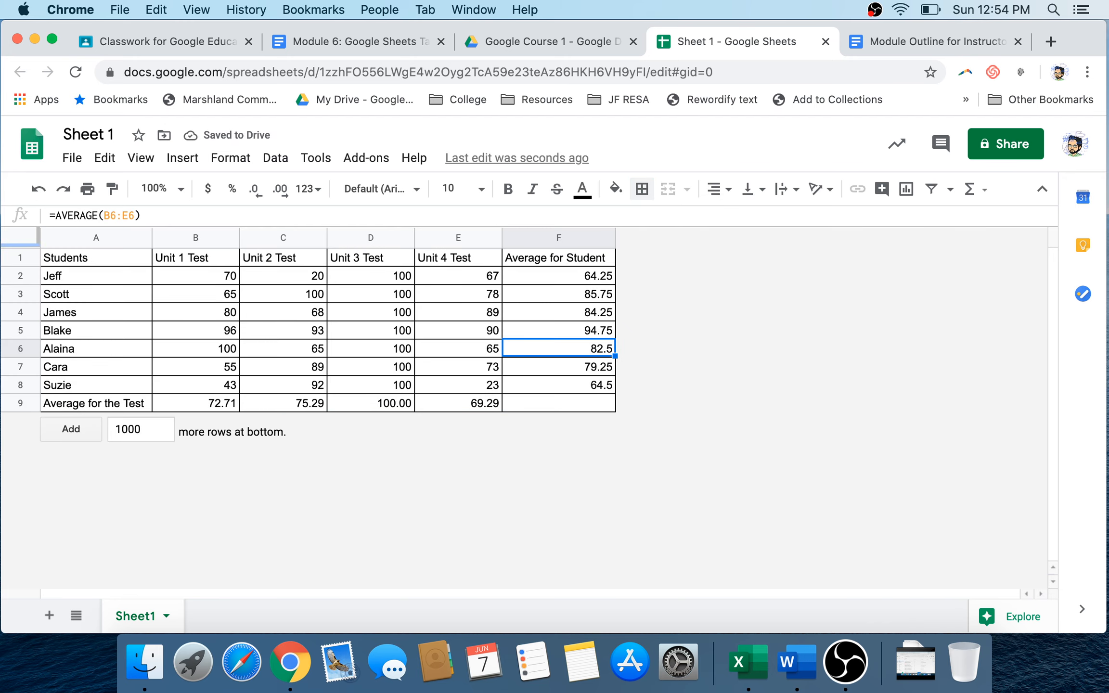
# Center the contents of all gradebook cells horizontally and align them to the middle vertically
pyautogui.press('super+a')
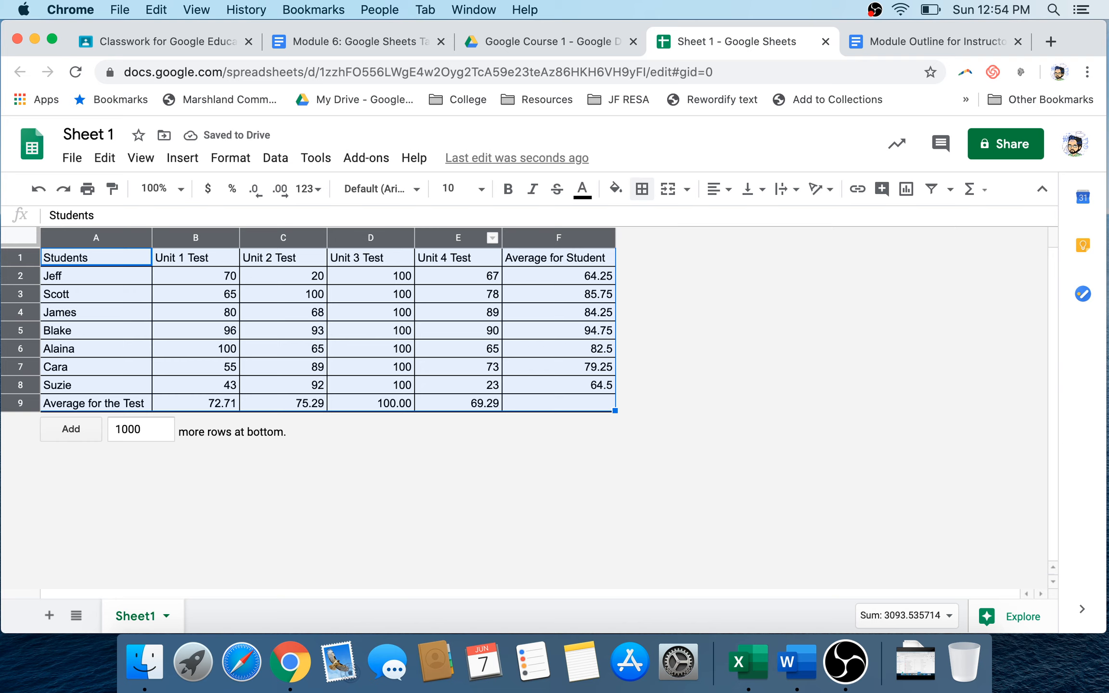
pyautogui.click(718, 188)
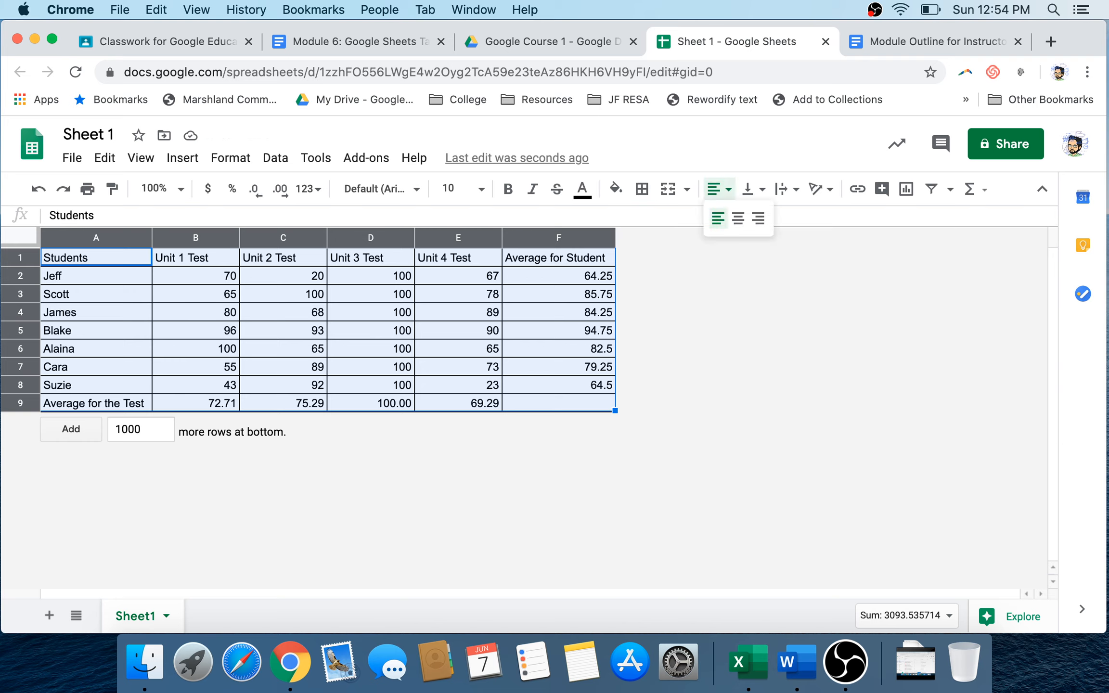
pyautogui.click(738, 218)
pyautogui.click(747, 189)
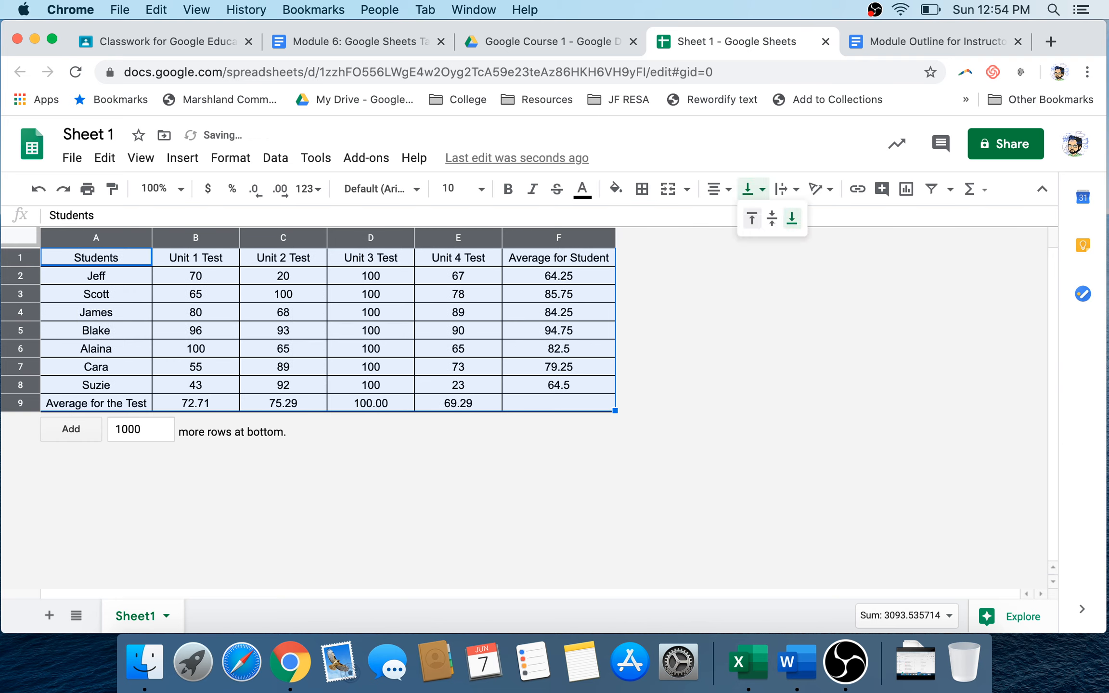
pyautogui.click(773, 219)
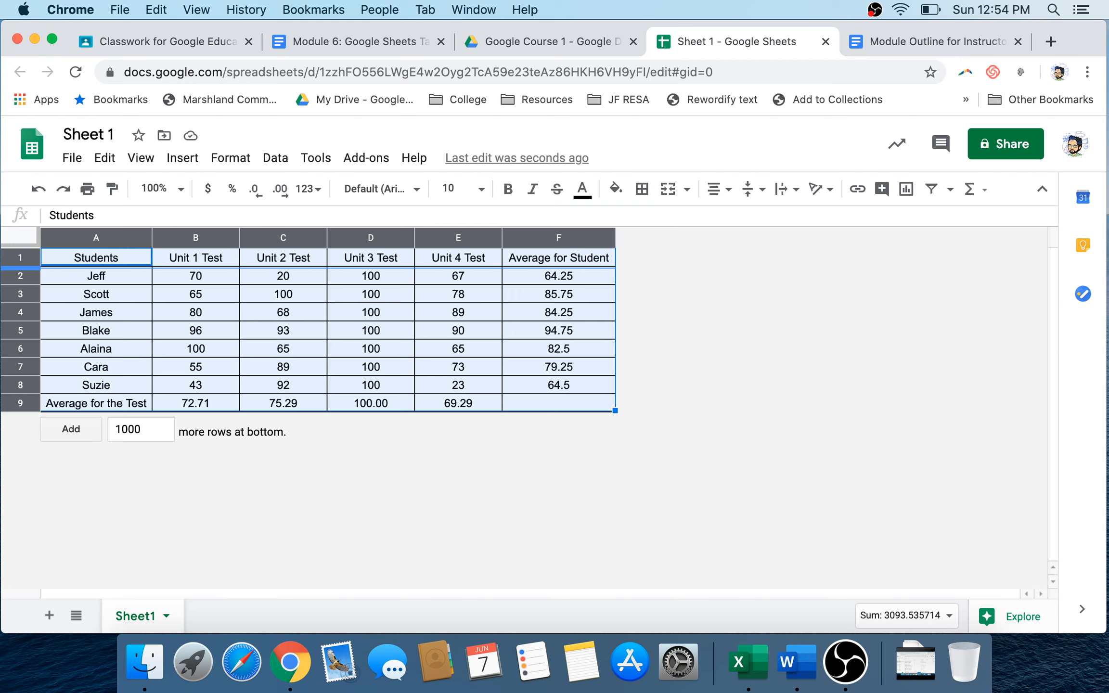
# Make all table rows slightly taller and give all columns A through F one uniform width
pyautogui.moveTo(20, 266); pyautogui.dragTo(20, 270)
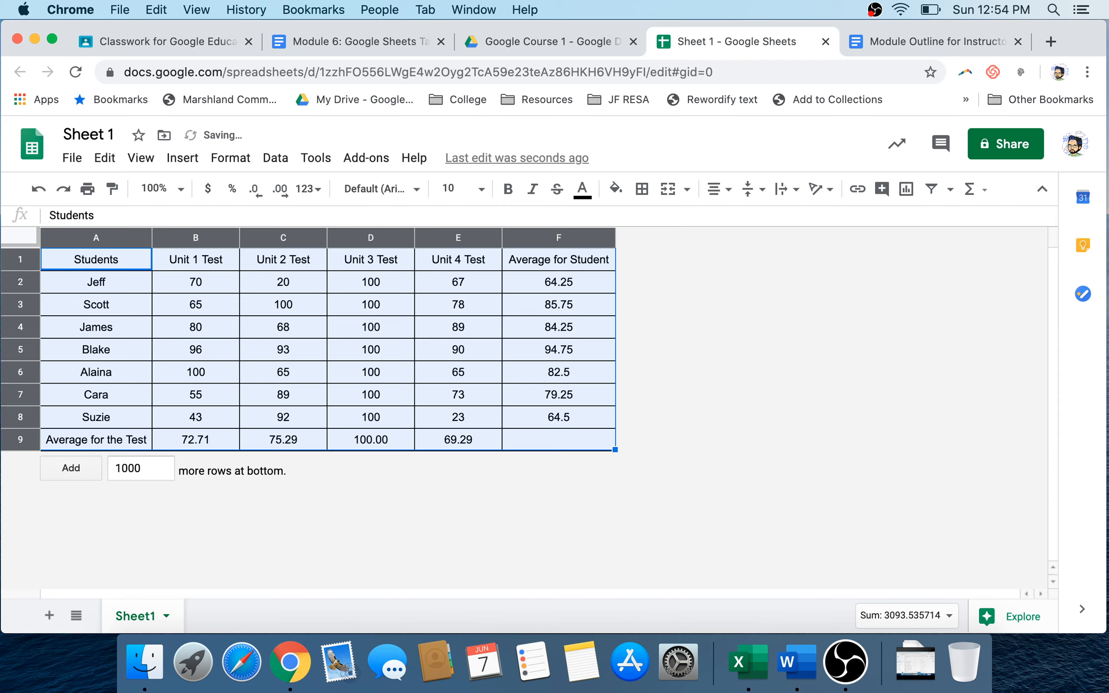
pyautogui.moveTo(237, 238); pyautogui.dragTo(245, 237)
pyautogui.click(289, 237)
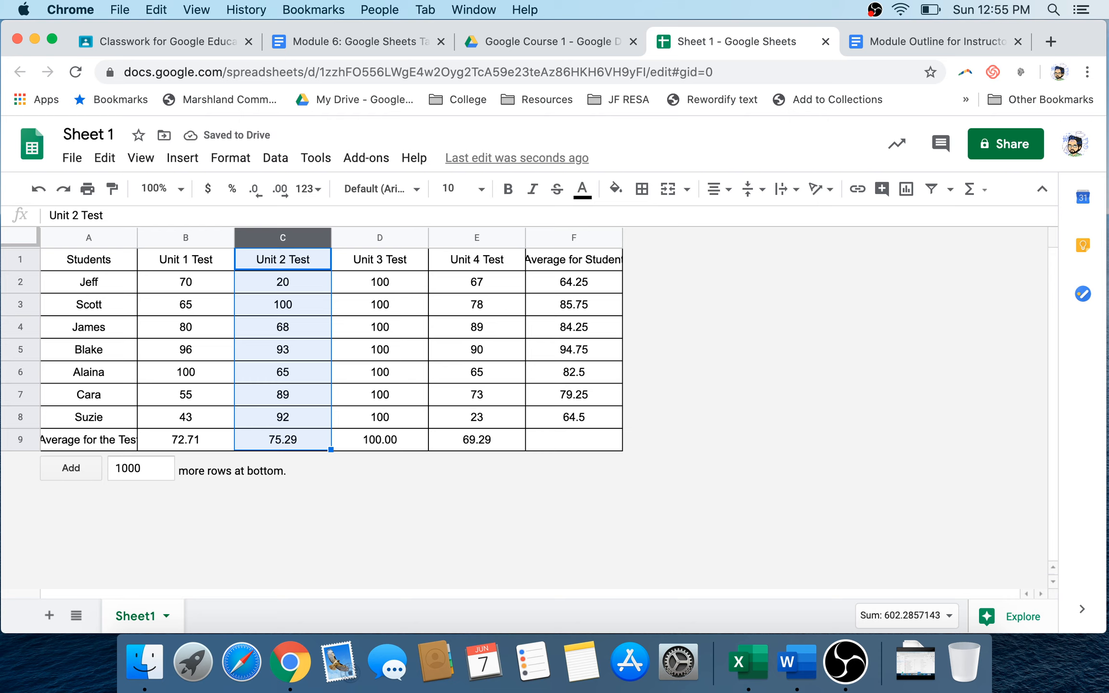
pyautogui.click(574, 417)
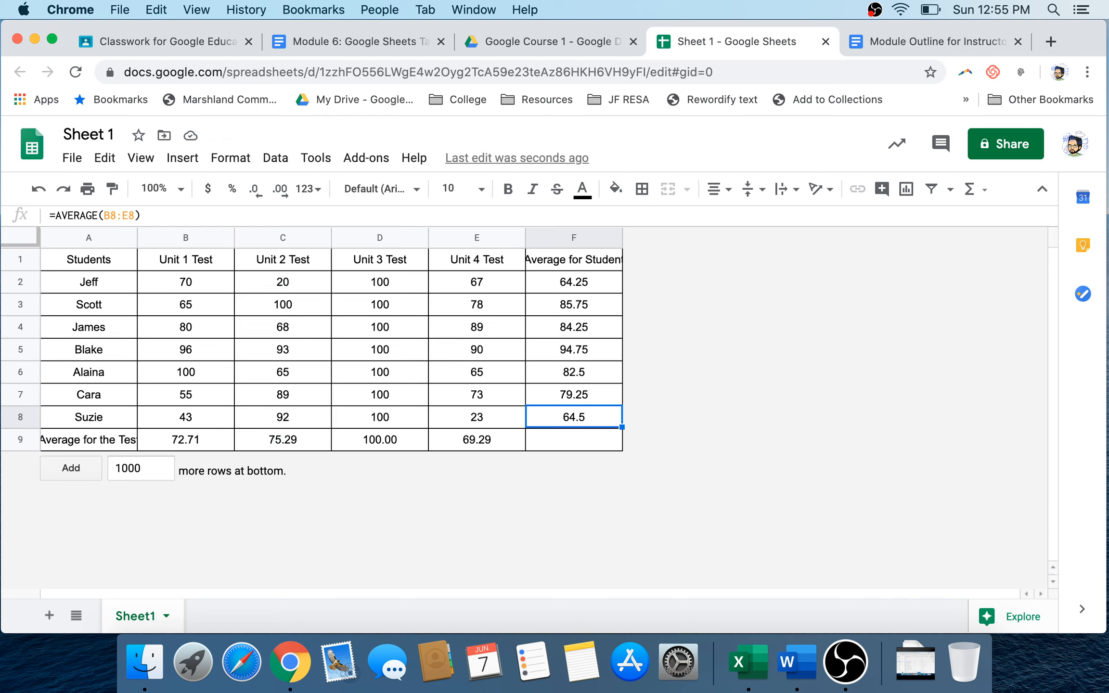
# Widen columns A, E and F so that the Average for the Test and Average for Student labels fit
pyautogui.moveTo(137, 237); pyautogui.dragTo(167, 237)
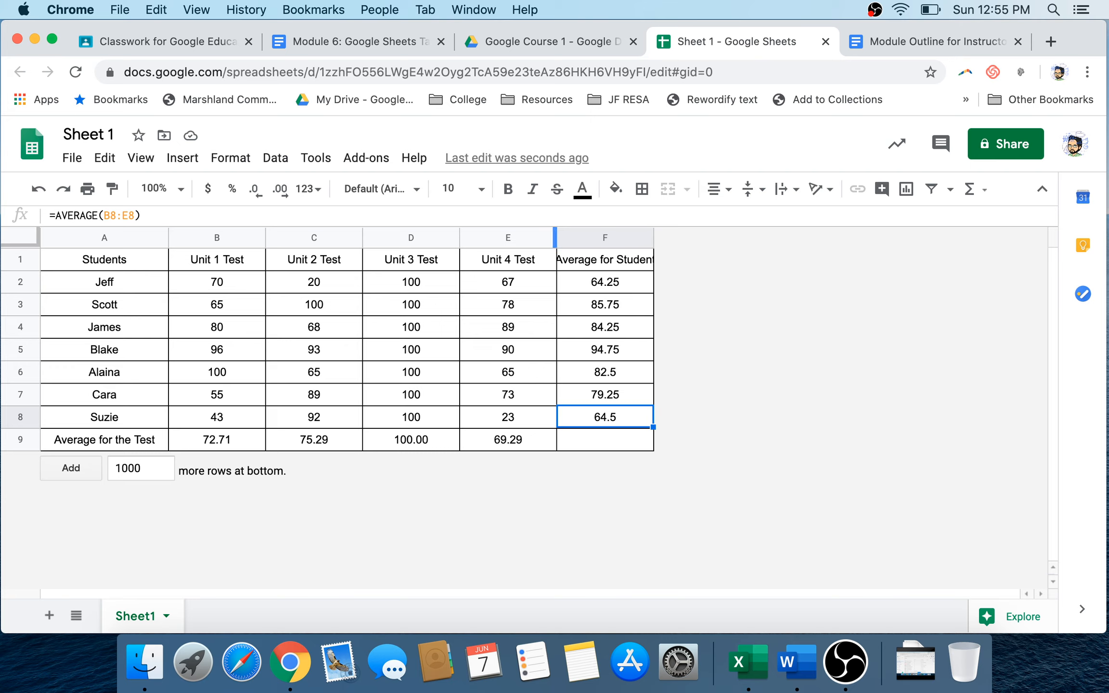
pyautogui.moveTo(557, 237); pyautogui.dragTo(567, 238)
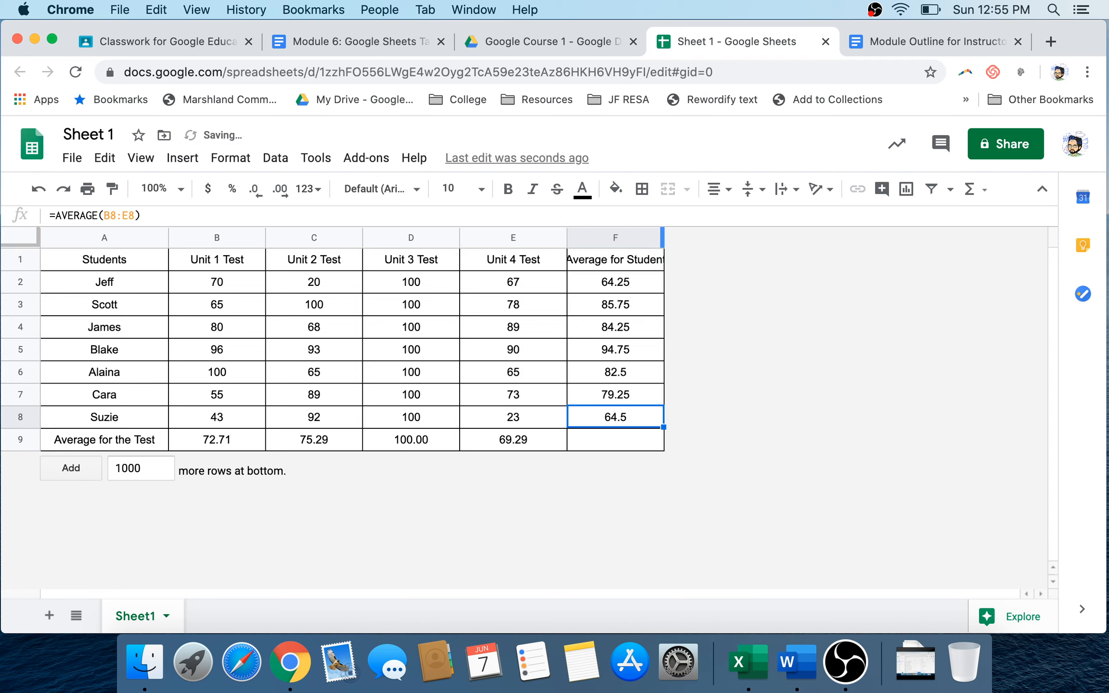
pyautogui.moveTo(663, 237); pyautogui.dragTo(691, 238)
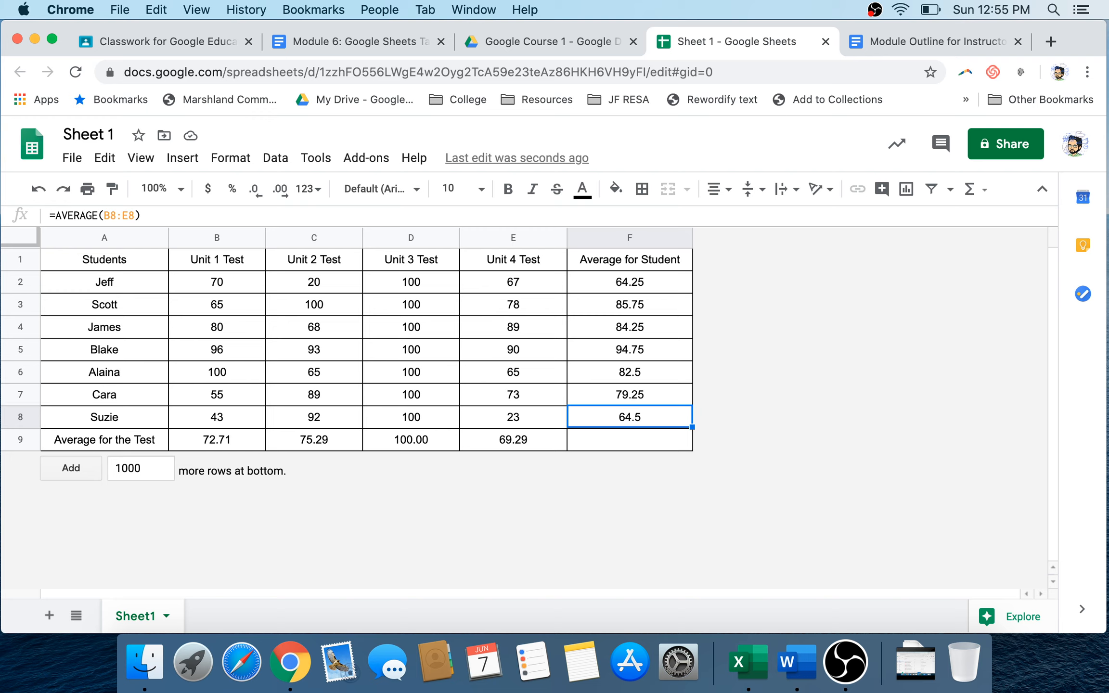
# Create a filter on the header row and sort the table by Average for Student A → Z
pyautogui.click(20, 259)
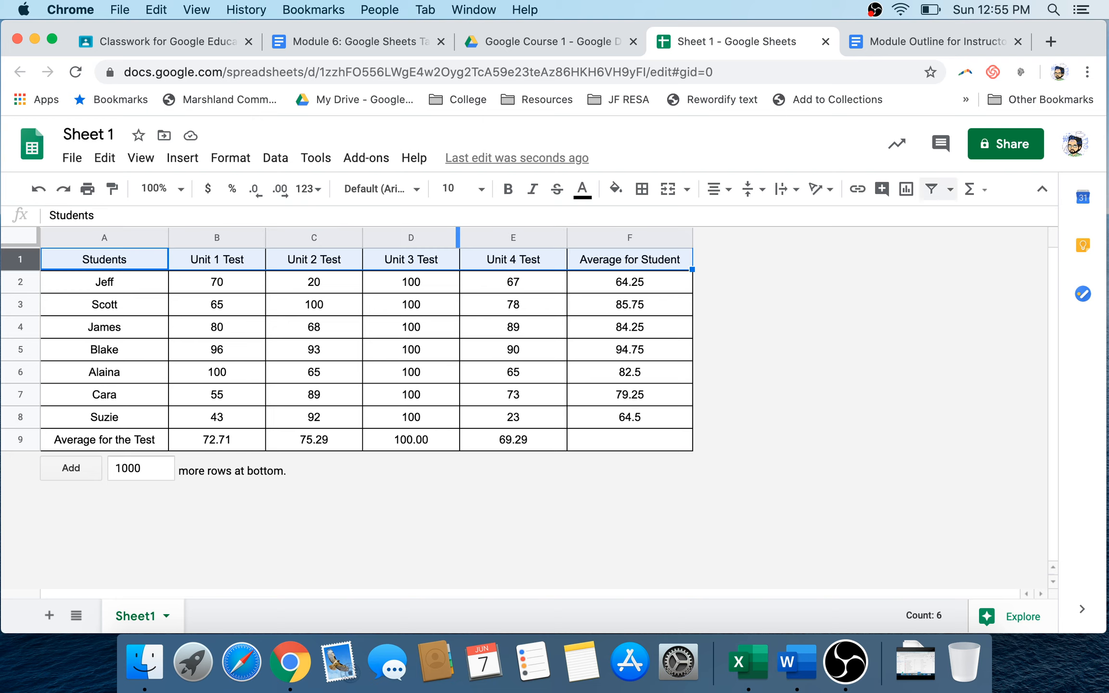
pyautogui.click(931, 189)
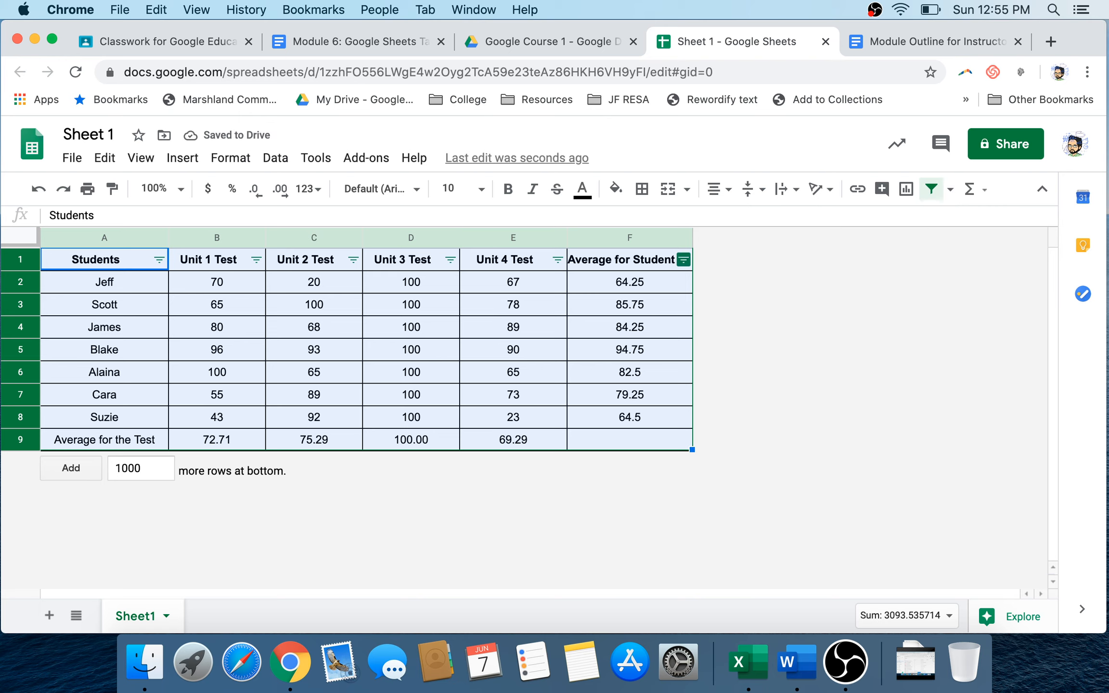
pyautogui.click(683, 260)
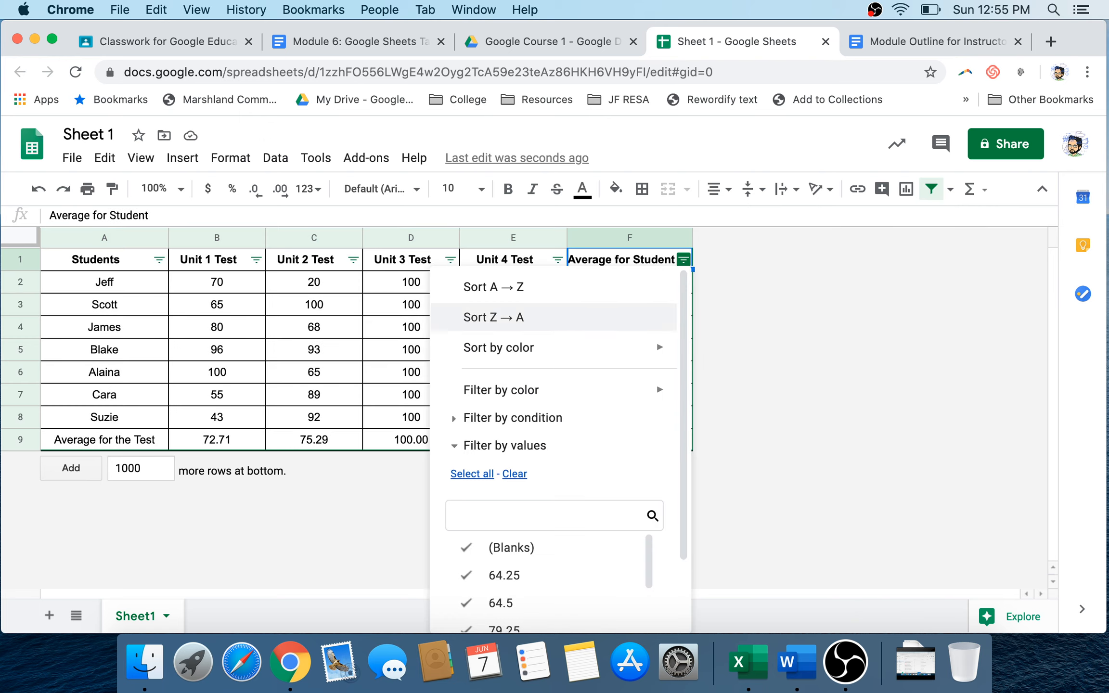
pyautogui.scroll(-3, 554, 318)
pyautogui.scroll(3, 656, 297)
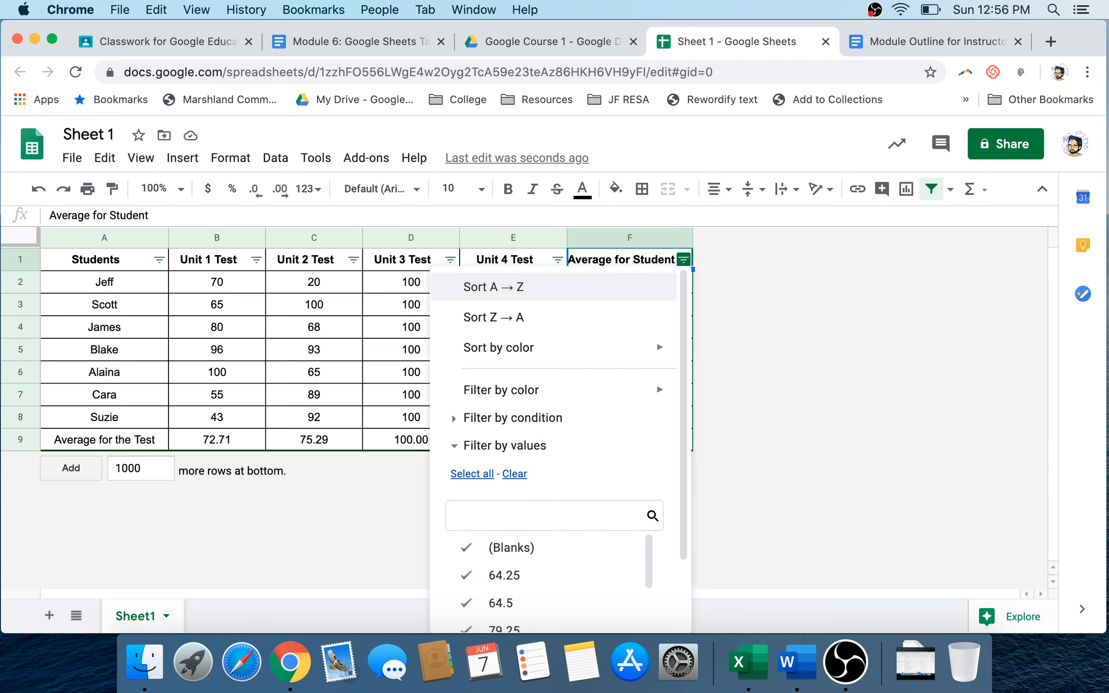
pyautogui.click(656, 289)
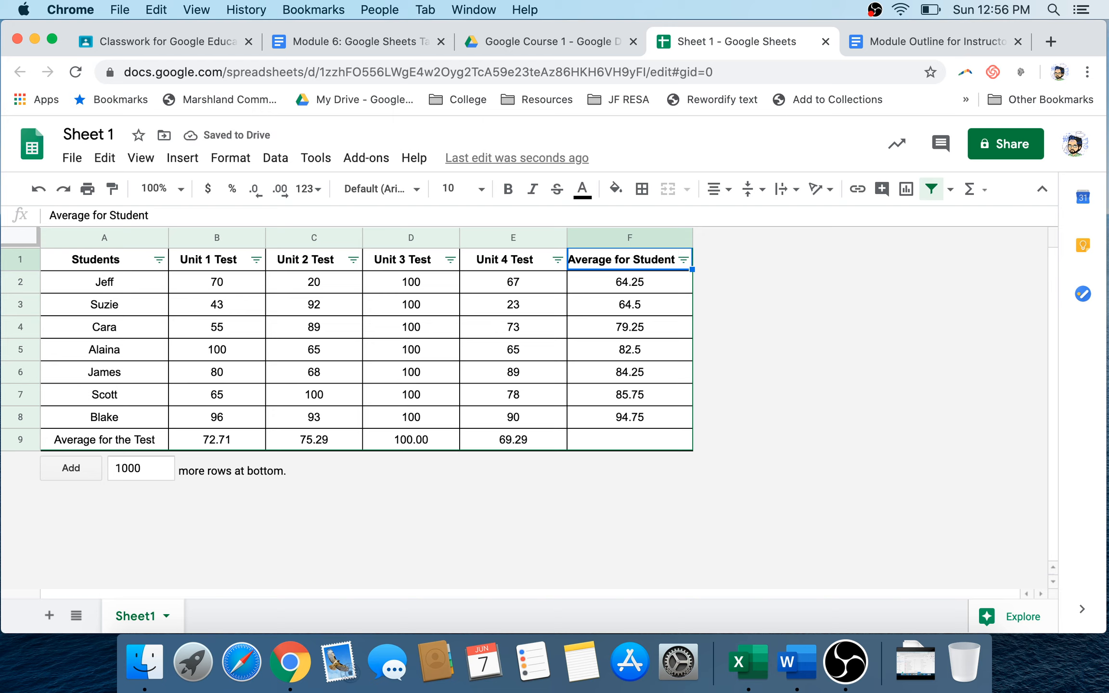
# Sort the table by Average for Student Z → A, from highest to lowest
pyautogui.click(683, 259)
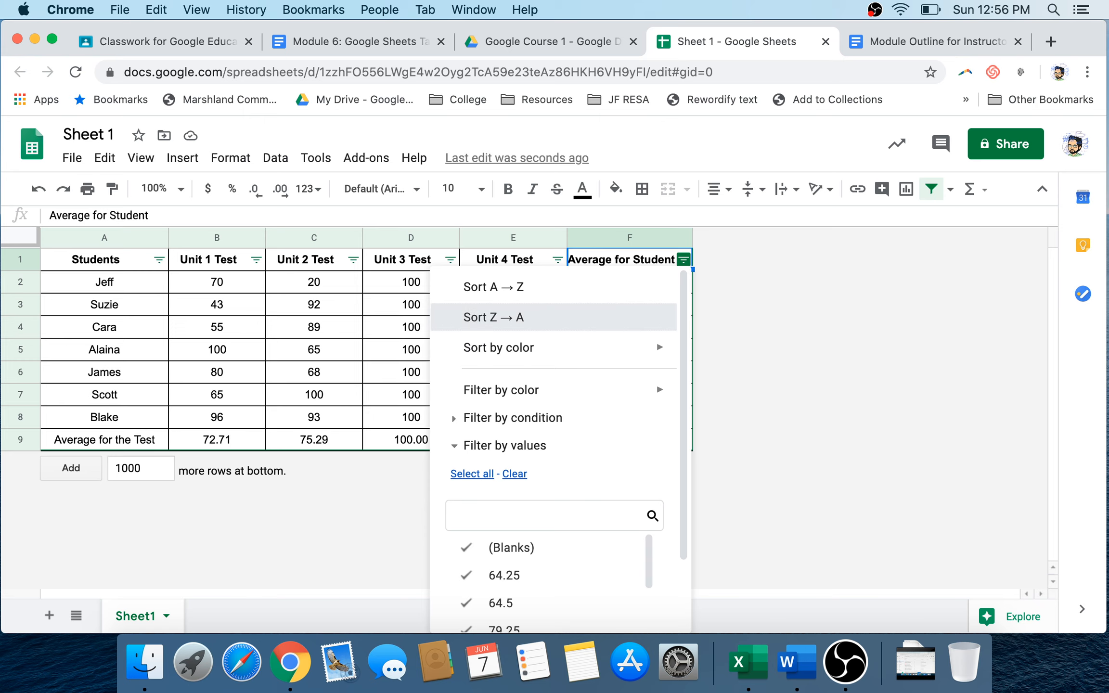
pyautogui.click(493, 317)
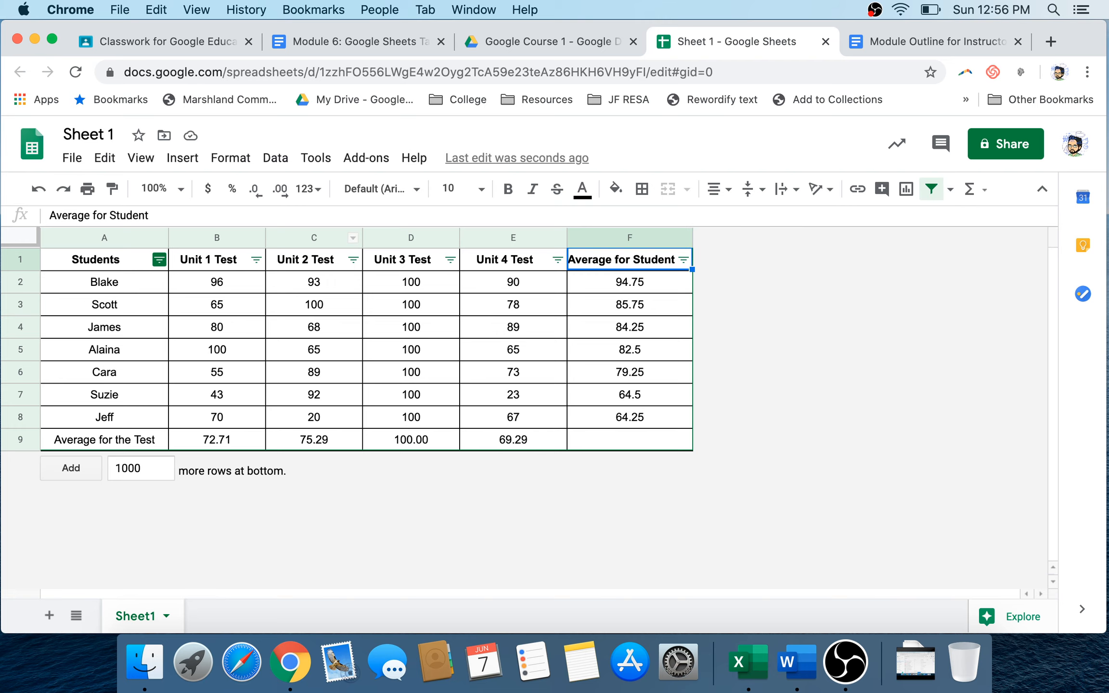
# Try sorting the table by the Students column A → Z, and undo that sort
pyautogui.click(159, 259)
pyautogui.click(216, 287)
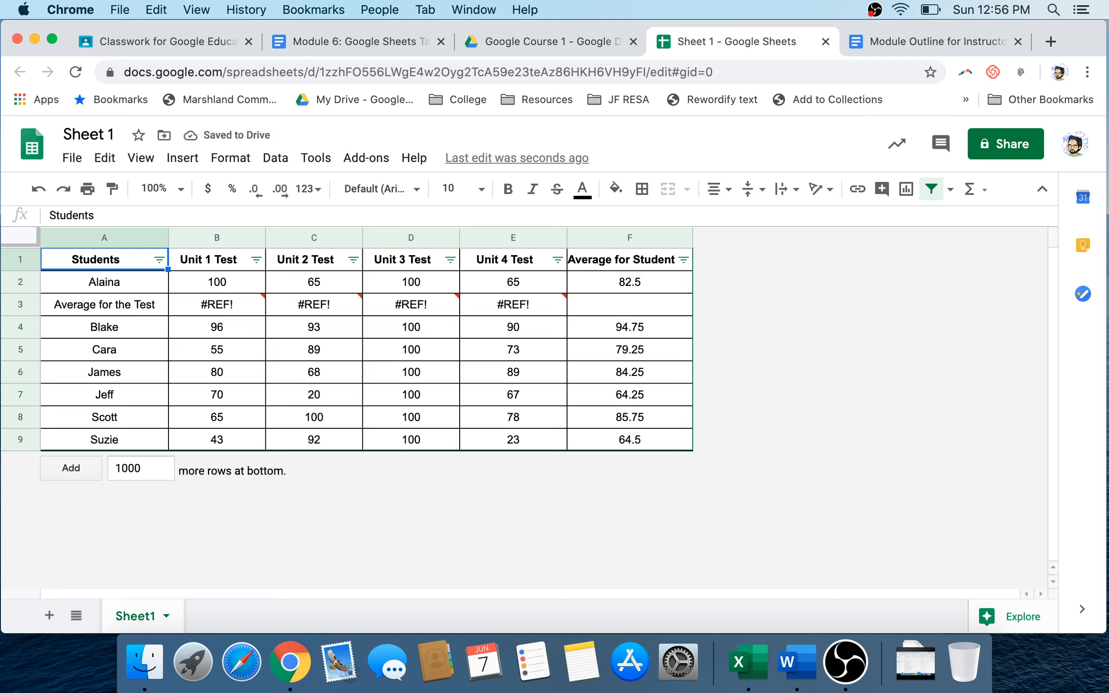
pyautogui.moveTo(514, 304)
pyautogui.press('super+z')
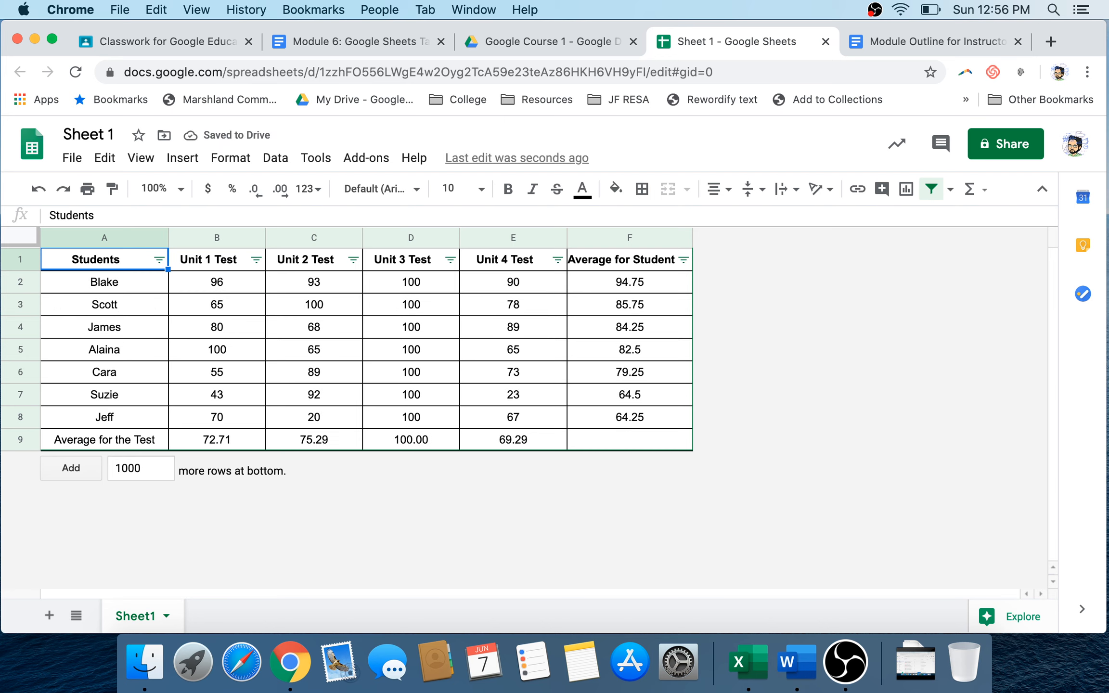
# Replace the current filter with one covering only A1:F8, leaving out the Average for the Test row
pyautogui.click(411, 439)
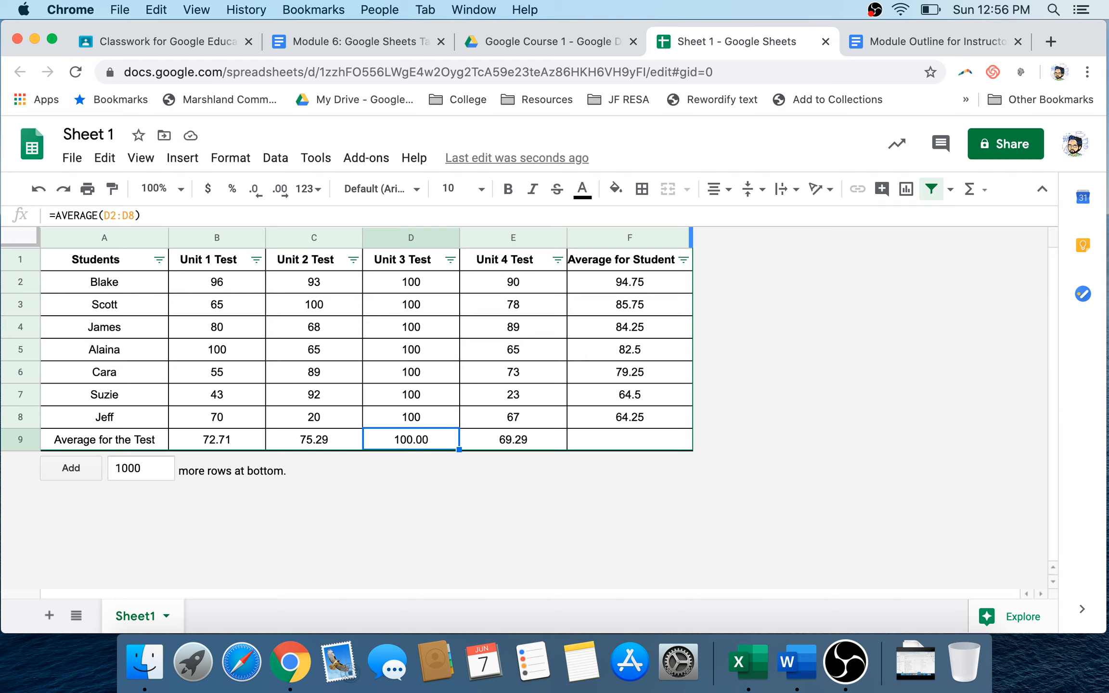
pyautogui.click(932, 189)
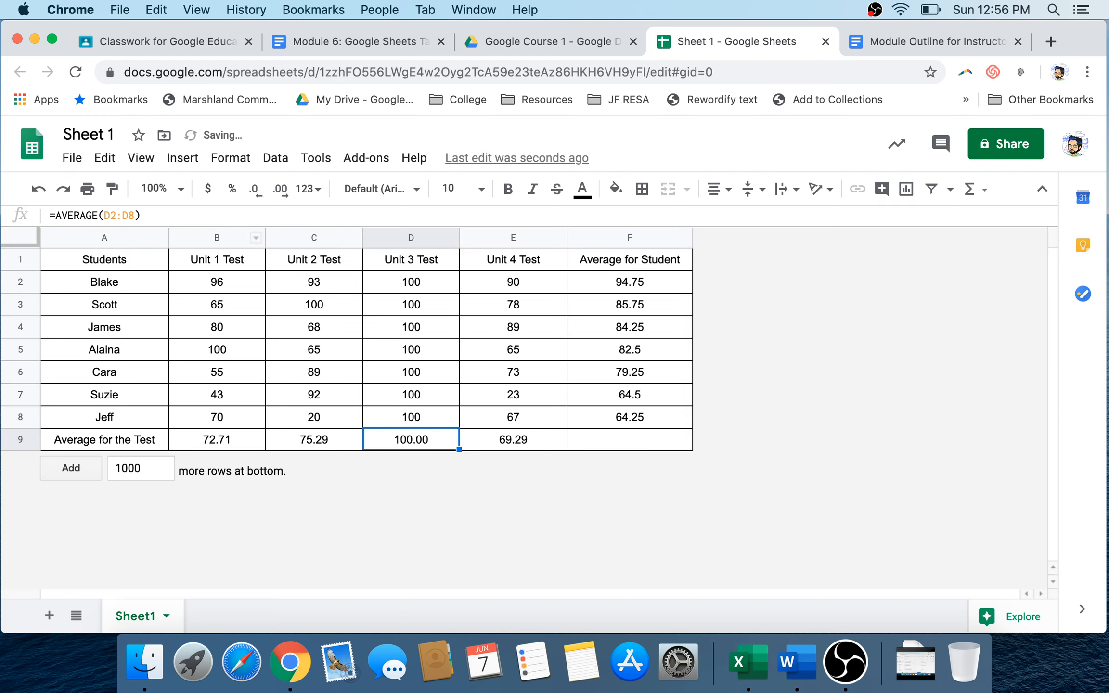
pyautogui.moveTo(105, 260); pyautogui.dragTo(630, 416)
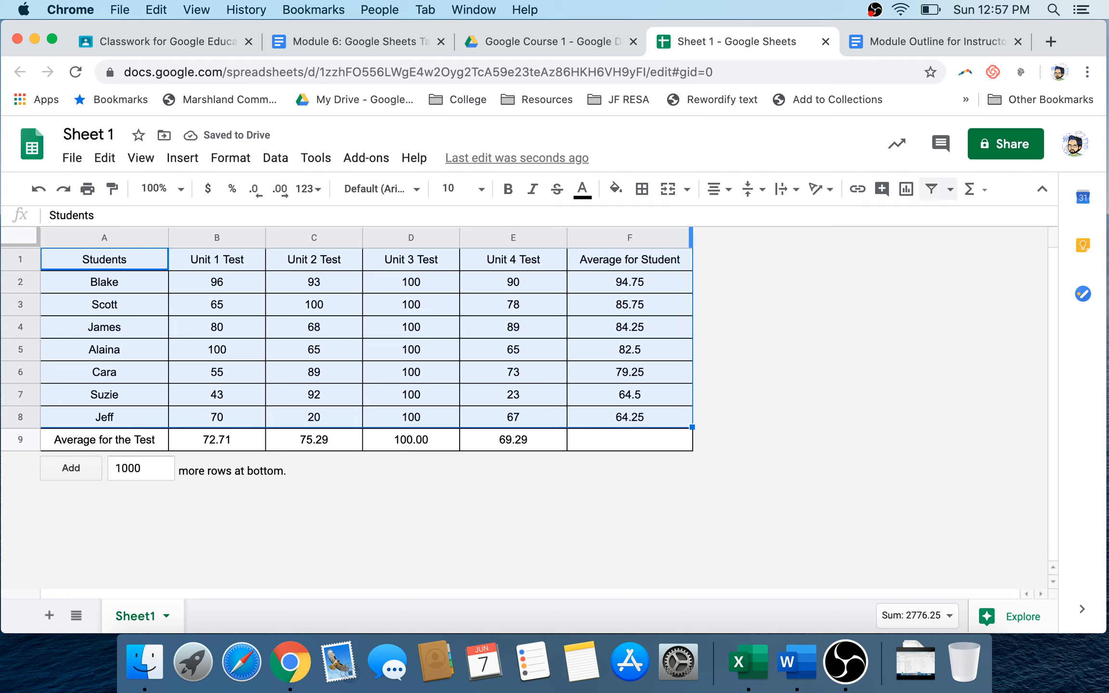
pyautogui.click(931, 189)
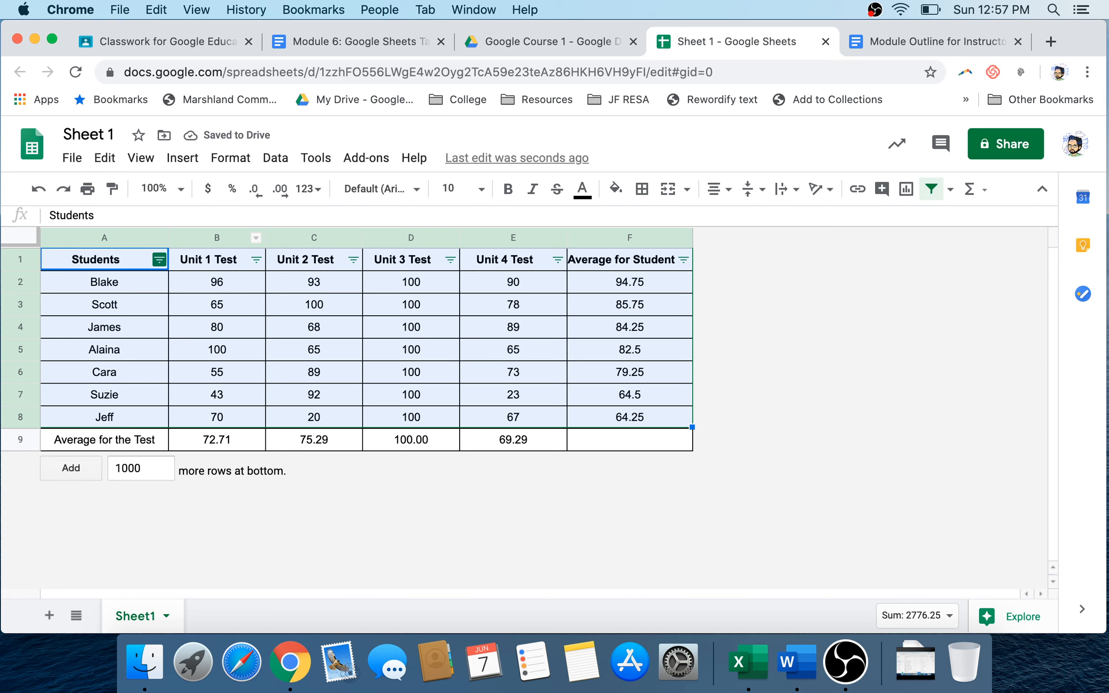
# Sort the filtered student rows by the Students column A → Z, followed by Z → A
pyautogui.click(159, 260)
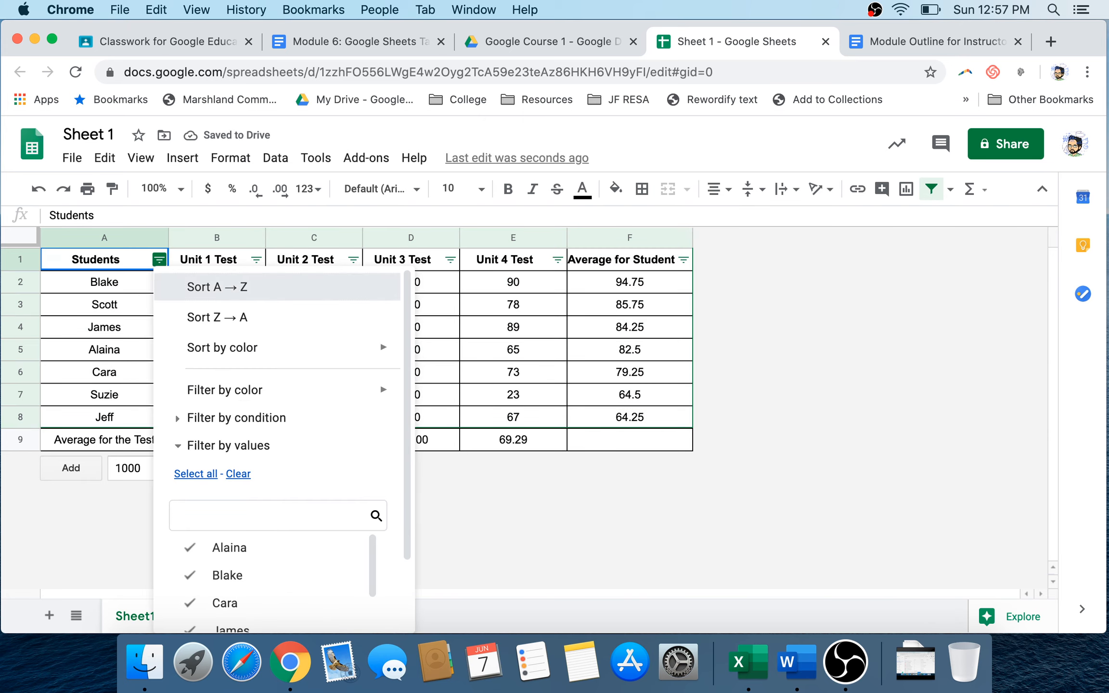
pyautogui.click(202, 285)
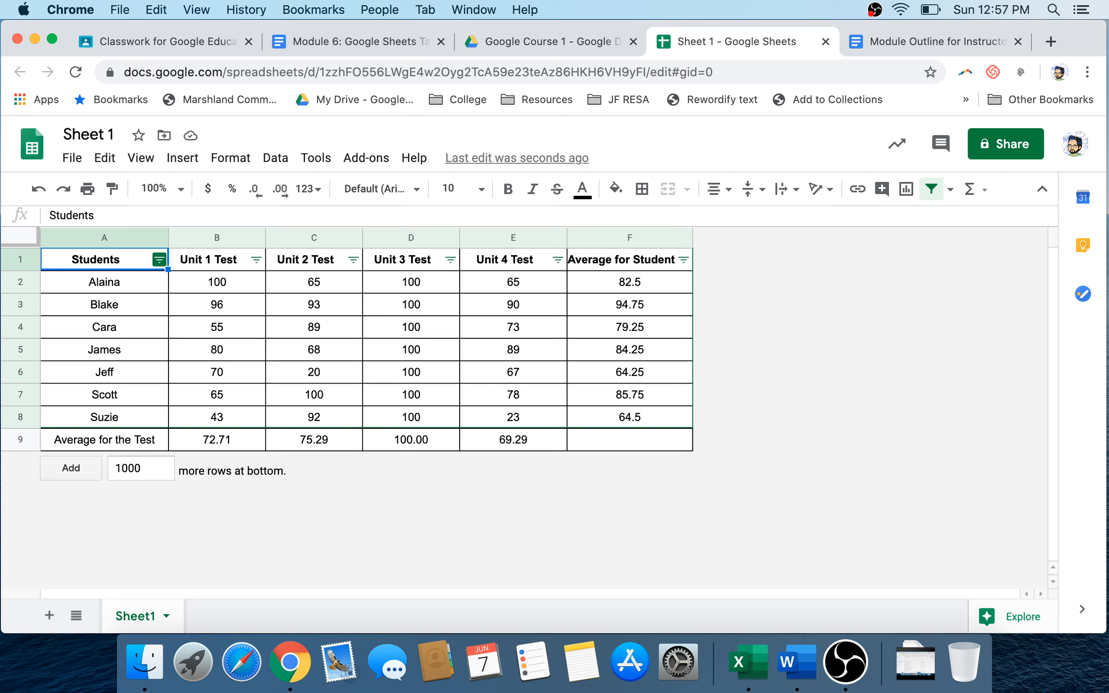
pyautogui.click(160, 260)
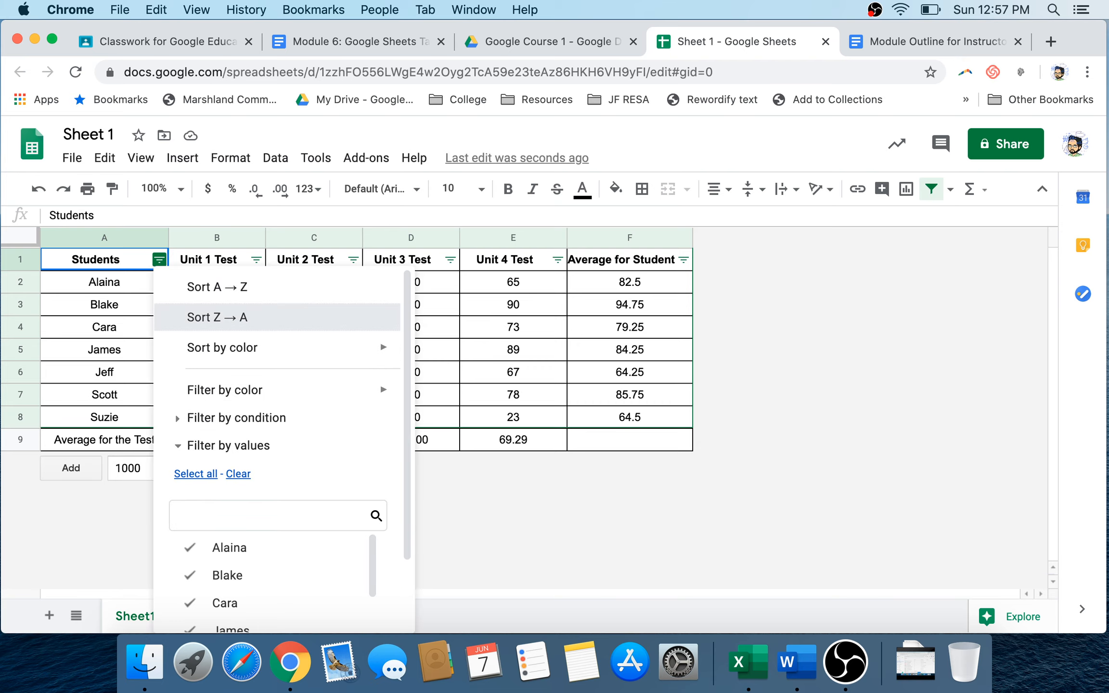
pyautogui.click(379, 317)
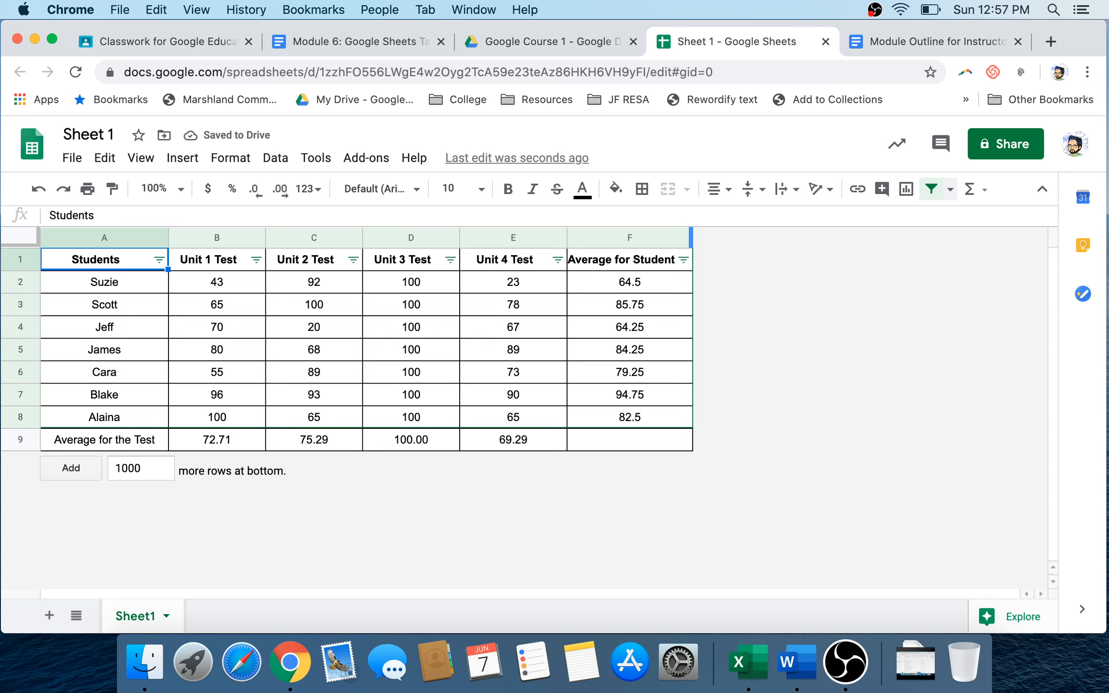
# Remove the filter and set up a range sort of A1:F8 that treats the first row as a header row
pyautogui.click(931, 189)
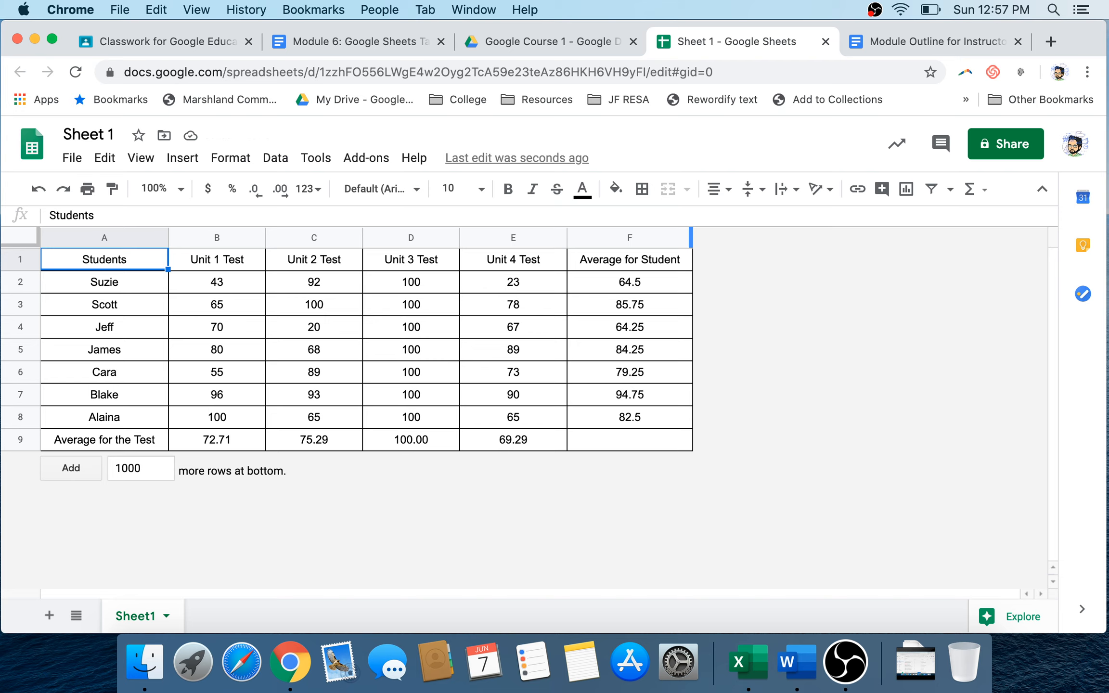
pyautogui.moveTo(104, 260); pyautogui.dragTo(630, 417)
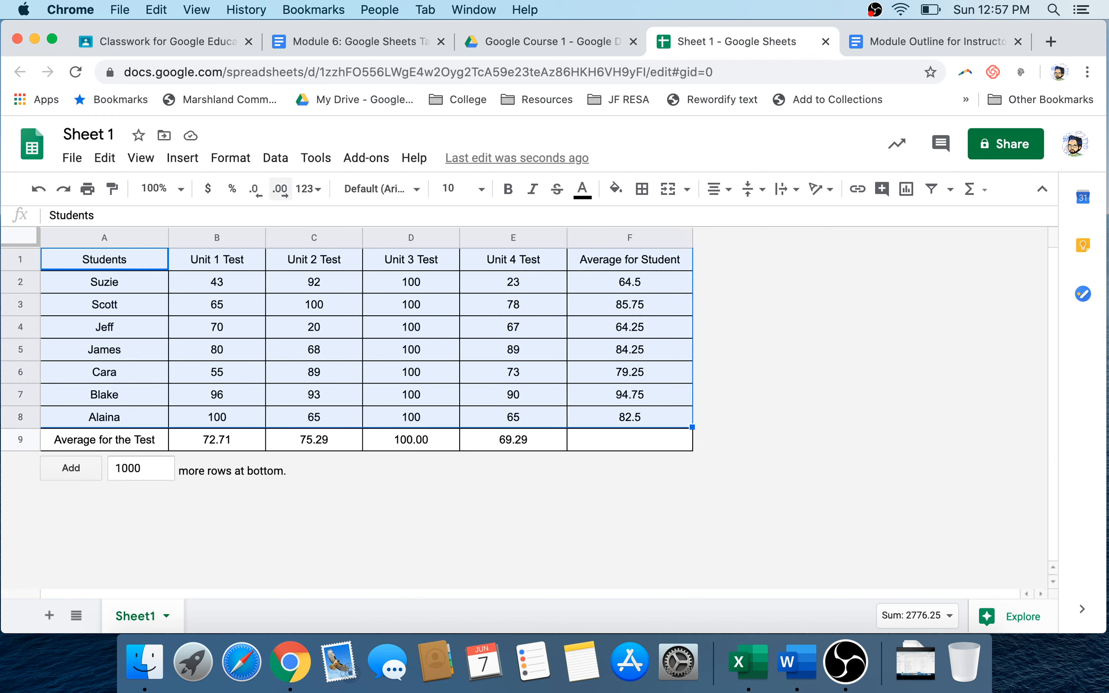
pyautogui.click(275, 158)
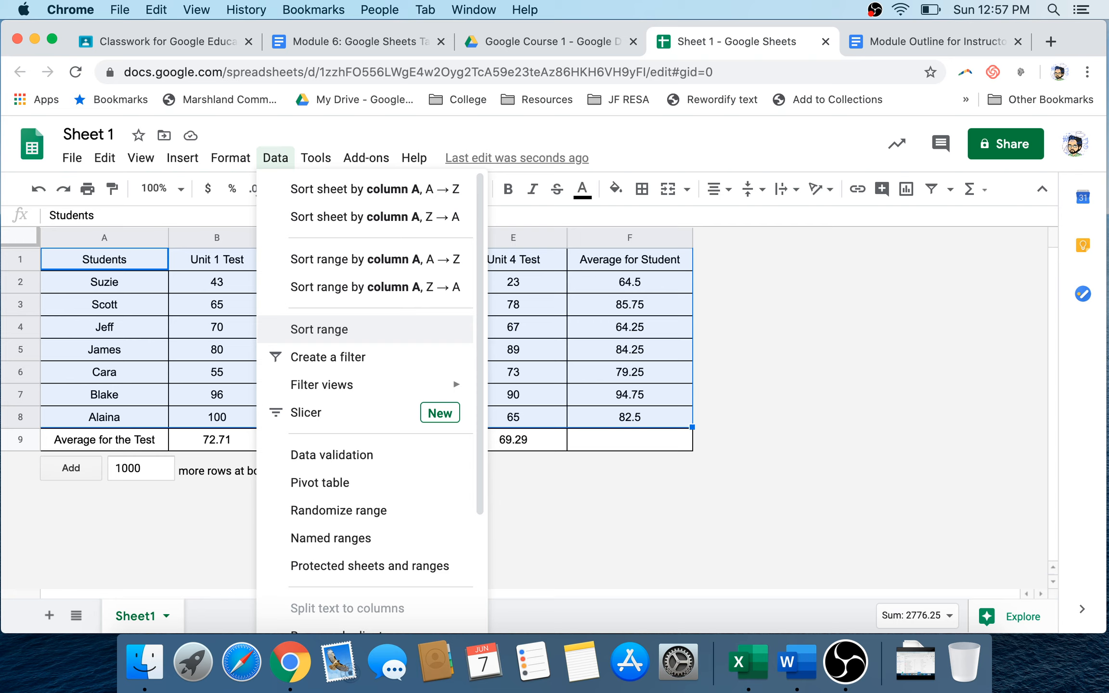
pyautogui.click(319, 330)
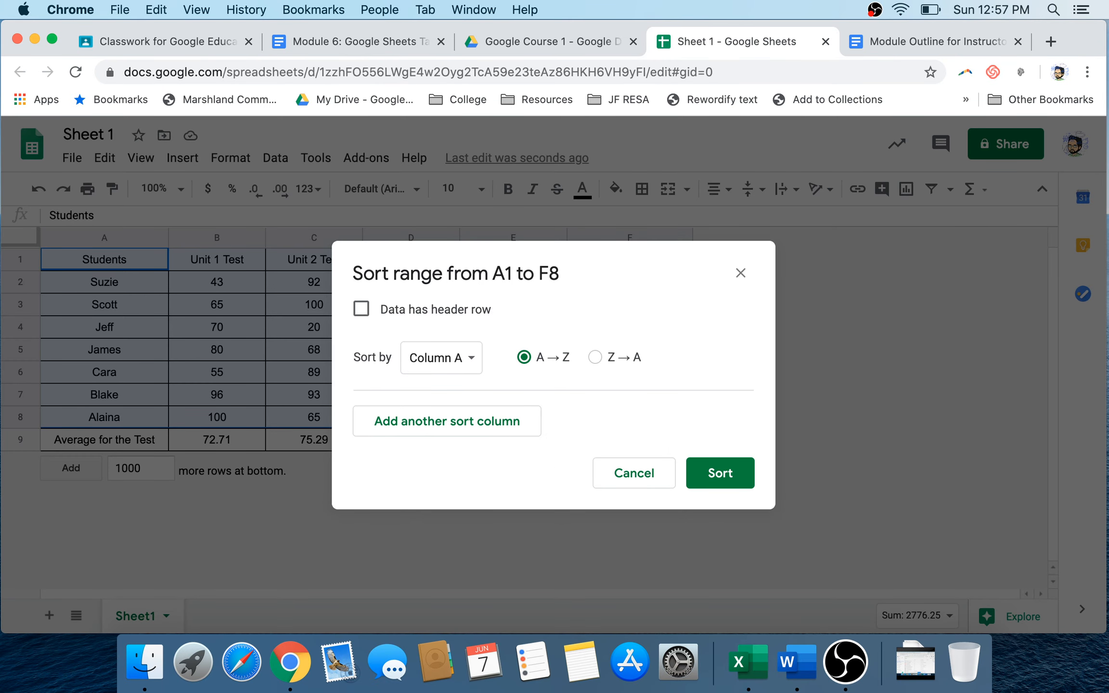
pyautogui.click(361, 309)
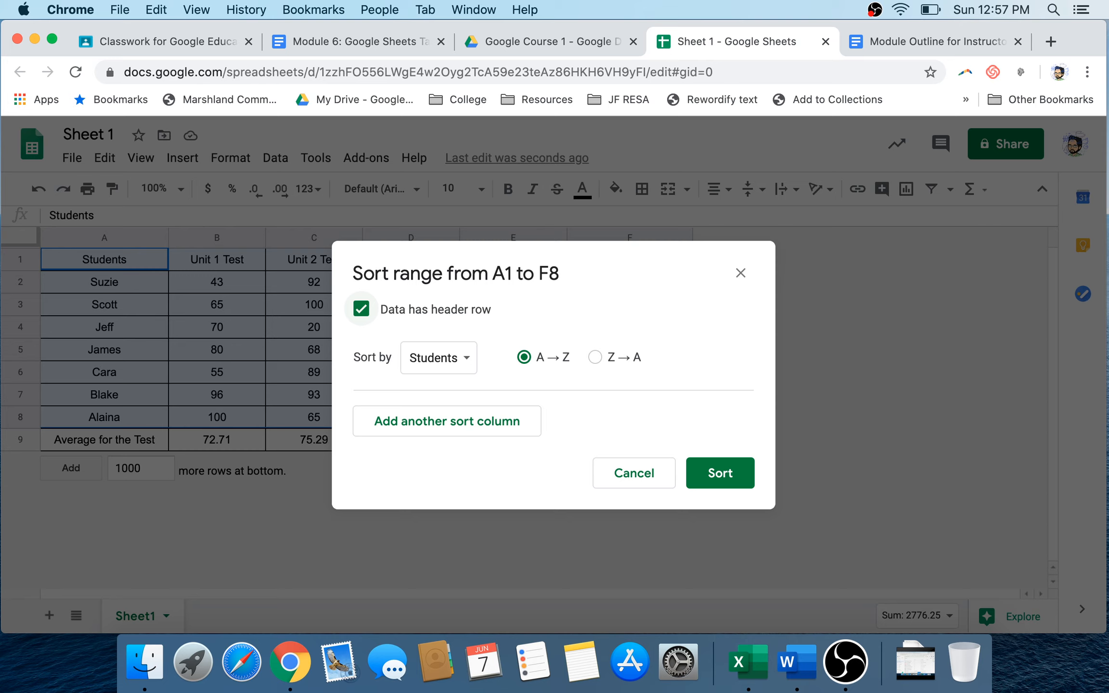
pyautogui.click(446, 421)
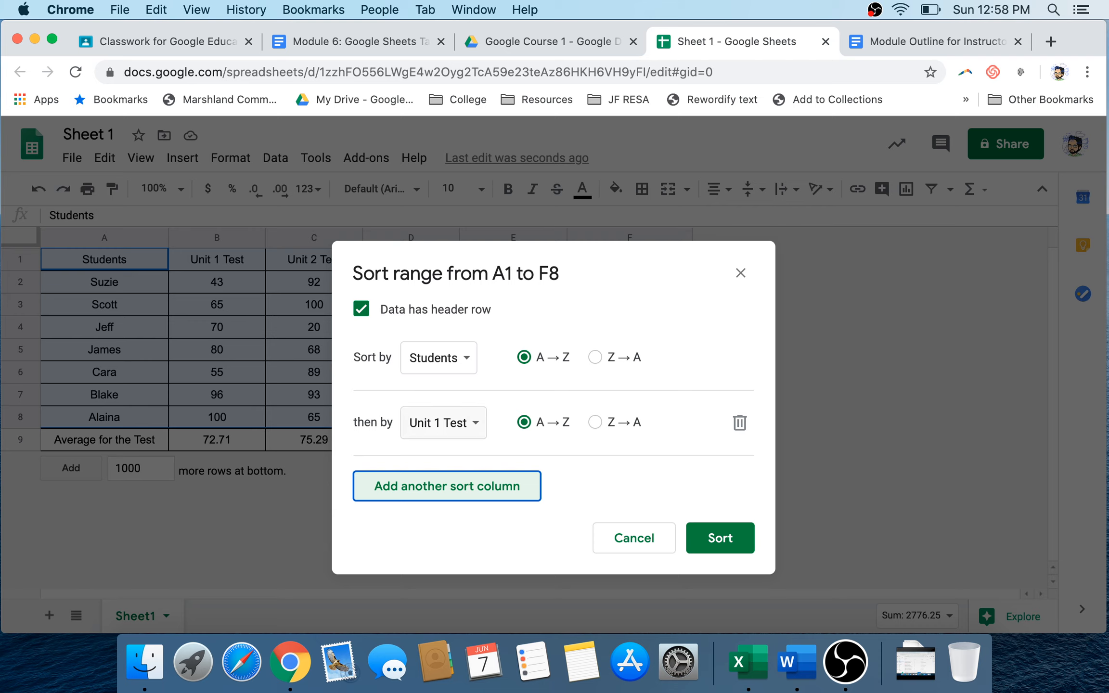
pyautogui.click(439, 358)
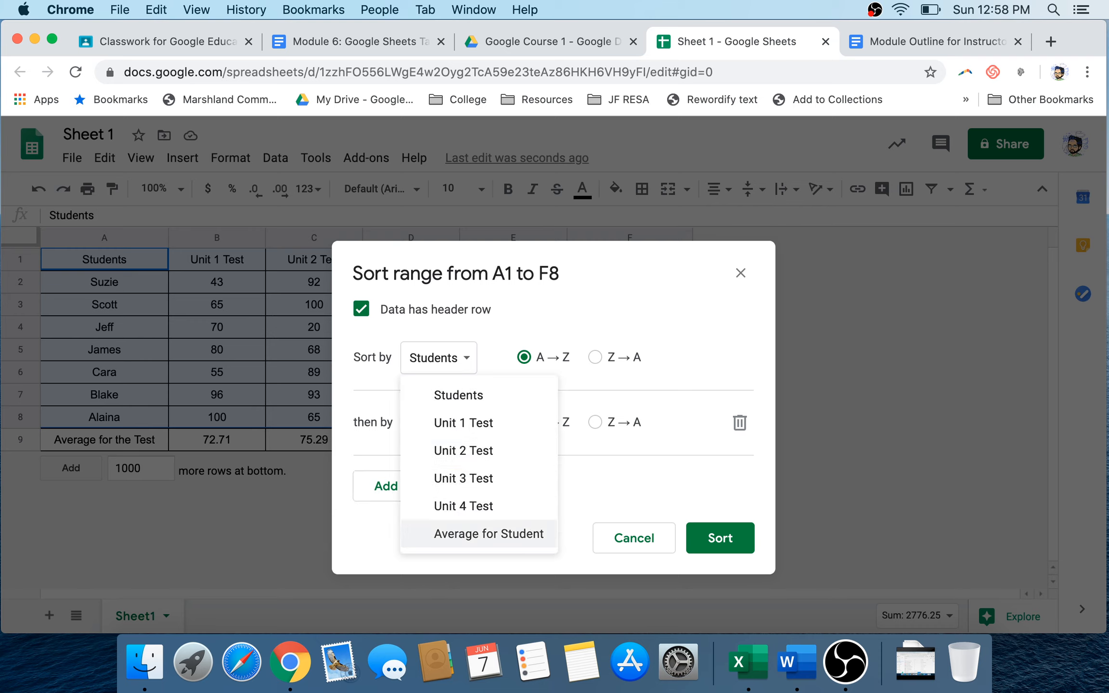
pyautogui.click(488, 534)
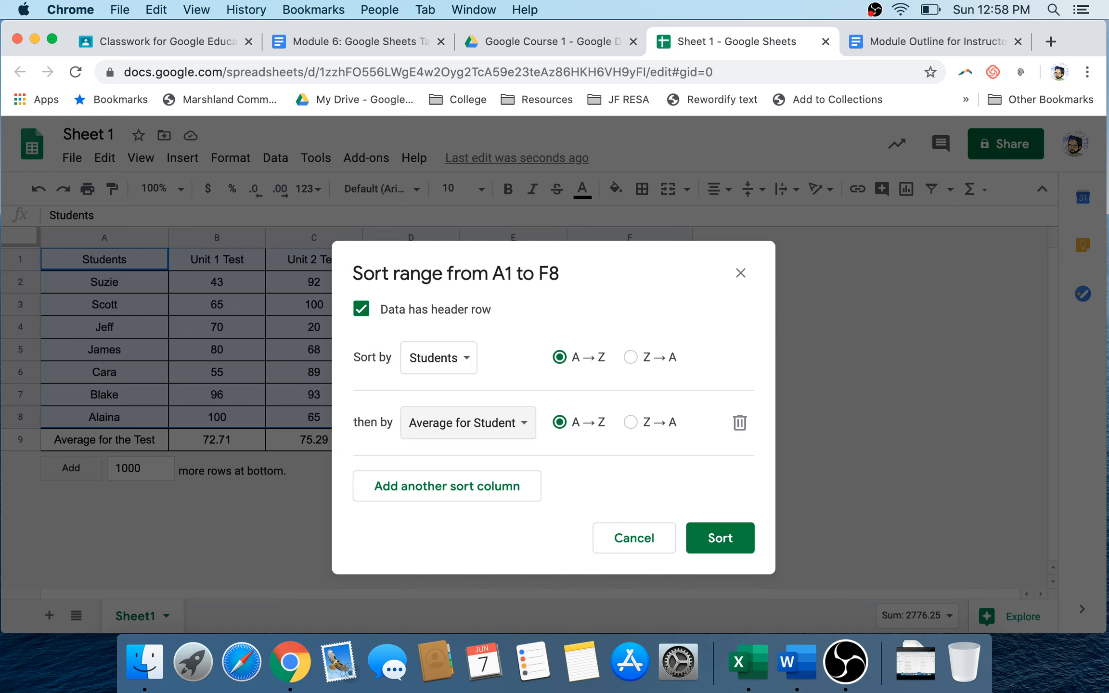
pyautogui.click(739, 422)
# Sort the range by Average for Student Z → A, with Students A → Z as the second sort column
pyautogui.click(439, 358)
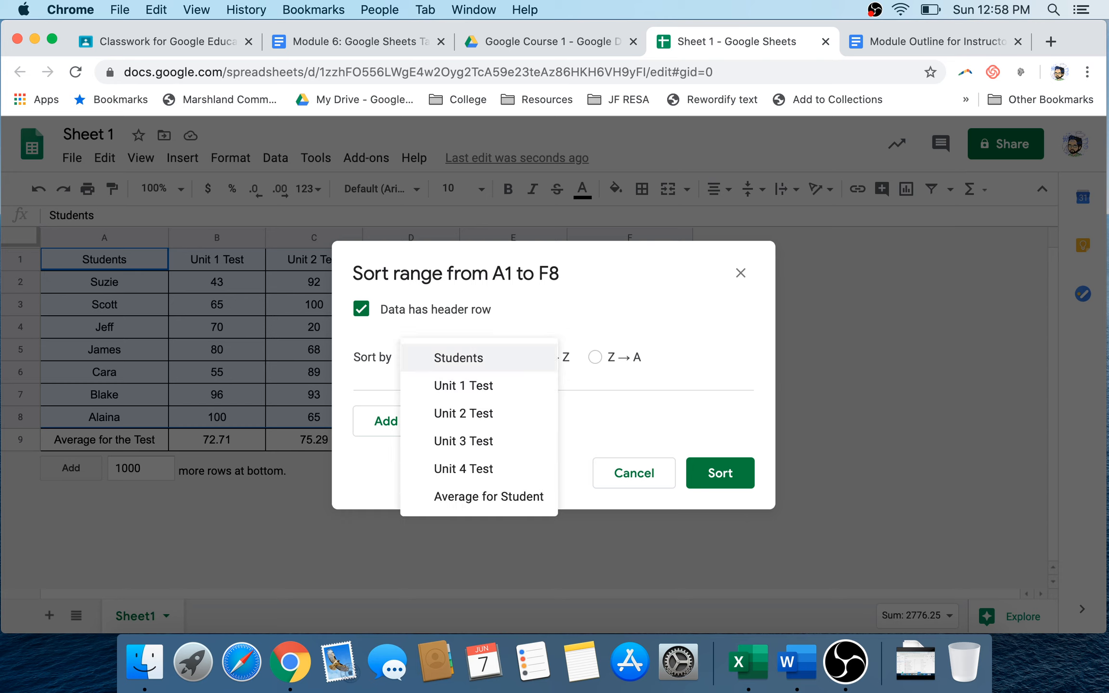
pyautogui.click(479, 496)
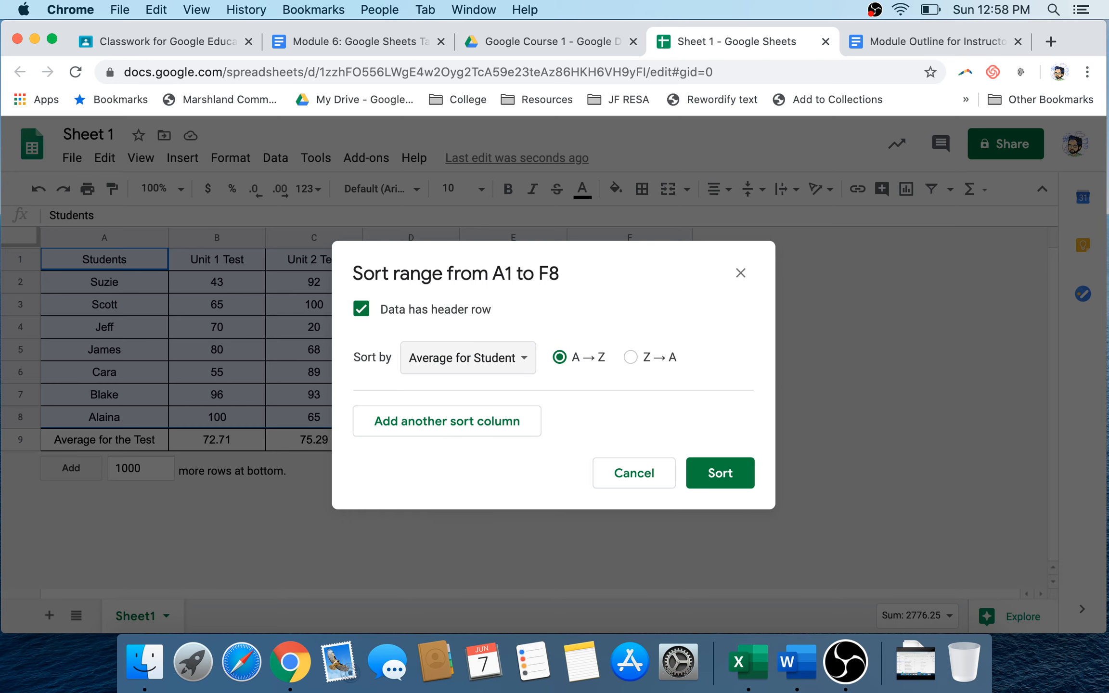
pyautogui.click(631, 357)
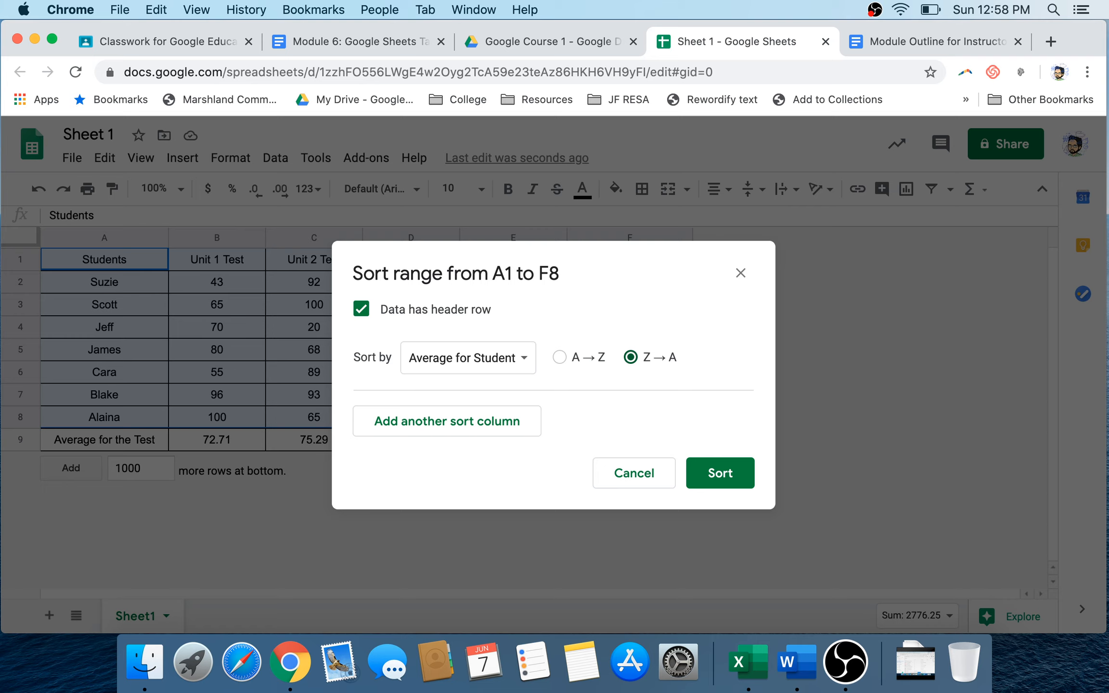
pyautogui.click(446, 421)
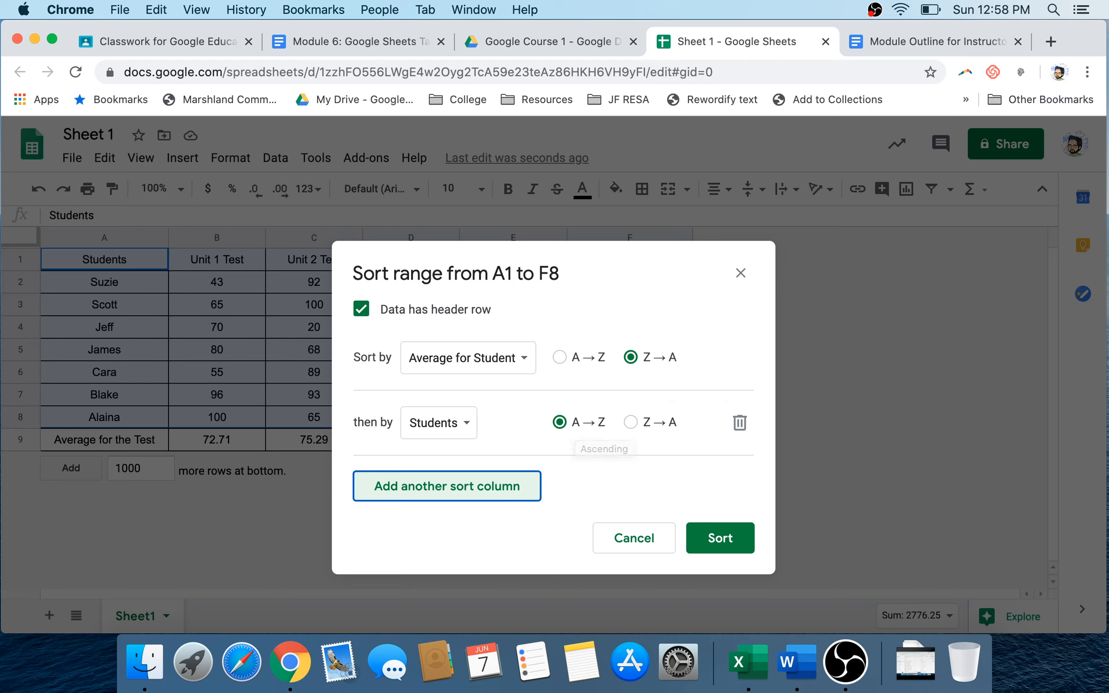
pyautogui.click(721, 538)
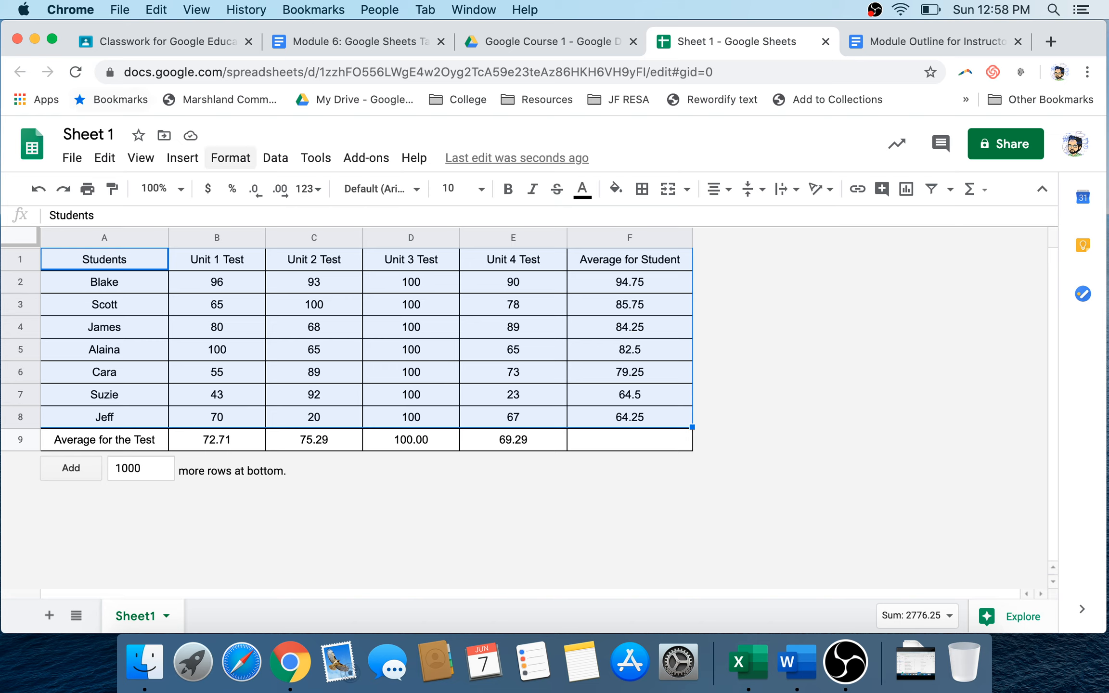
# Sort A1:F8 with its header row by Students A → Z, with Average for Student Z → A as the second sort column
pyautogui.click(276, 158)
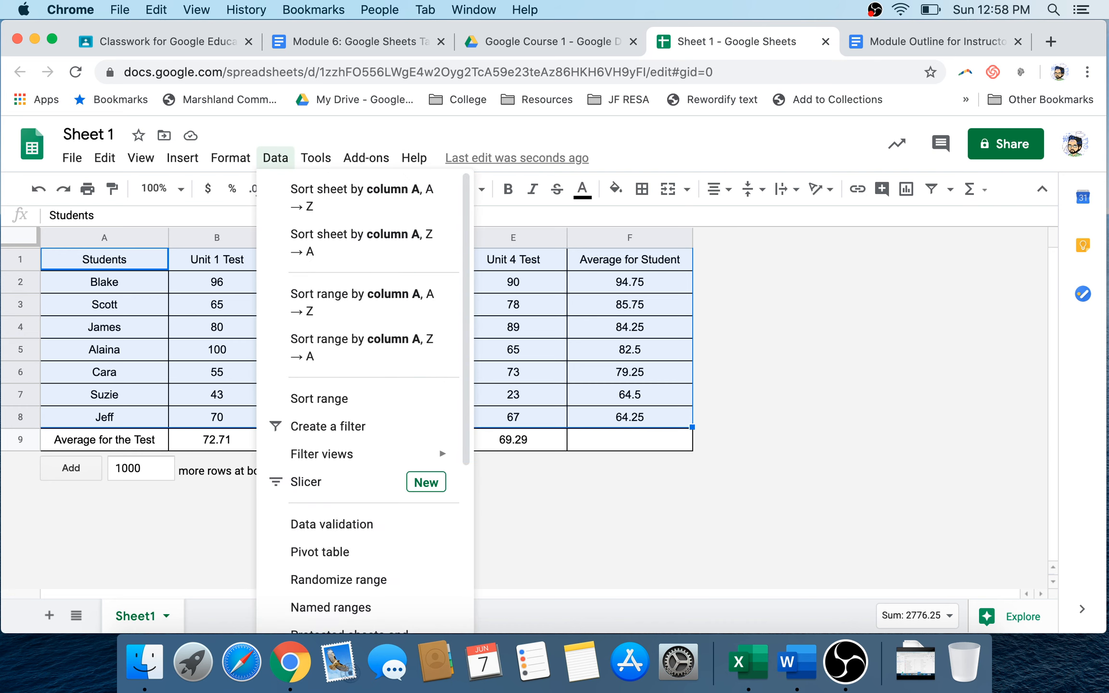
pyautogui.click(319, 399)
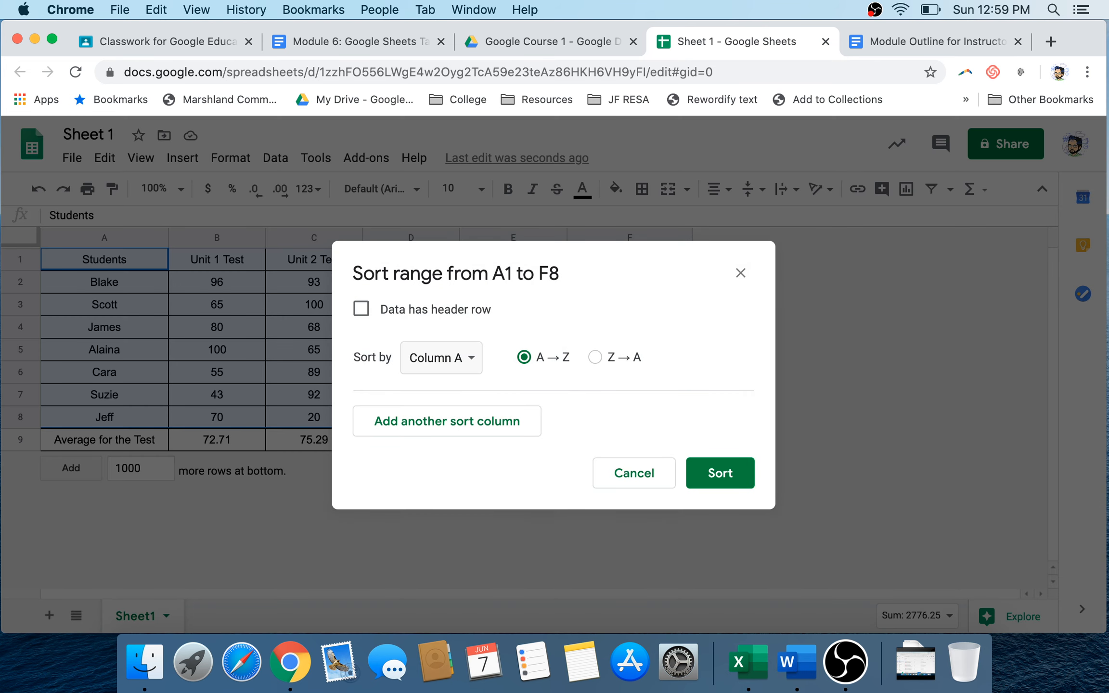
pyautogui.click(361, 308)
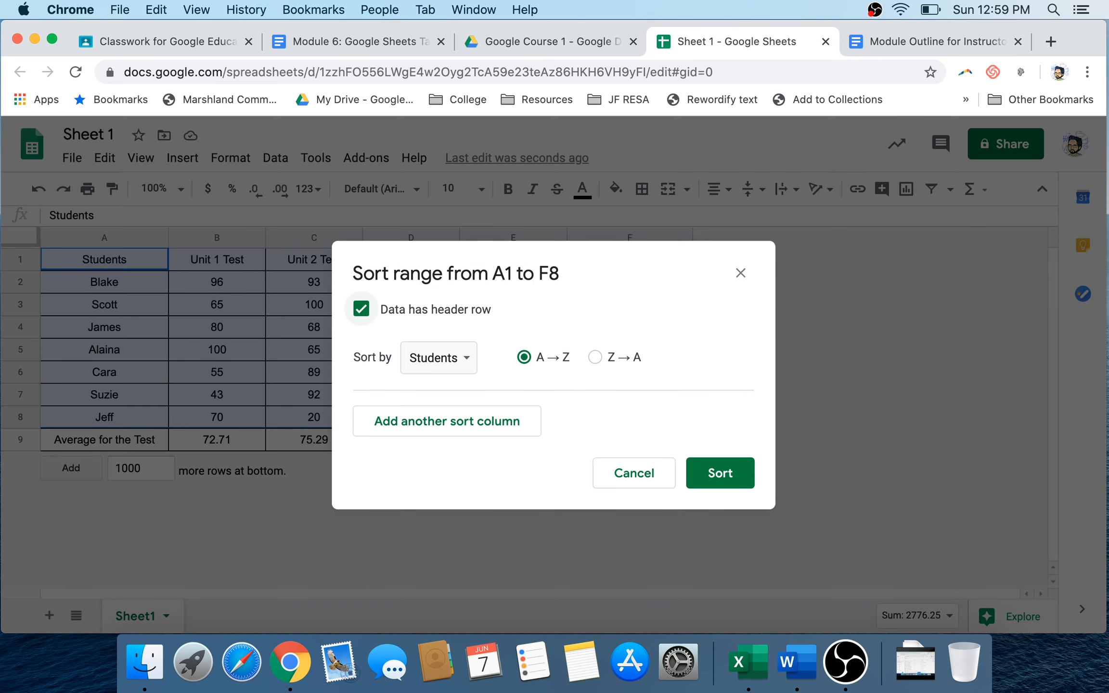
pyautogui.click(439, 358)
pyautogui.click(439, 358)
pyautogui.click(447, 421)
pyautogui.click(446, 423)
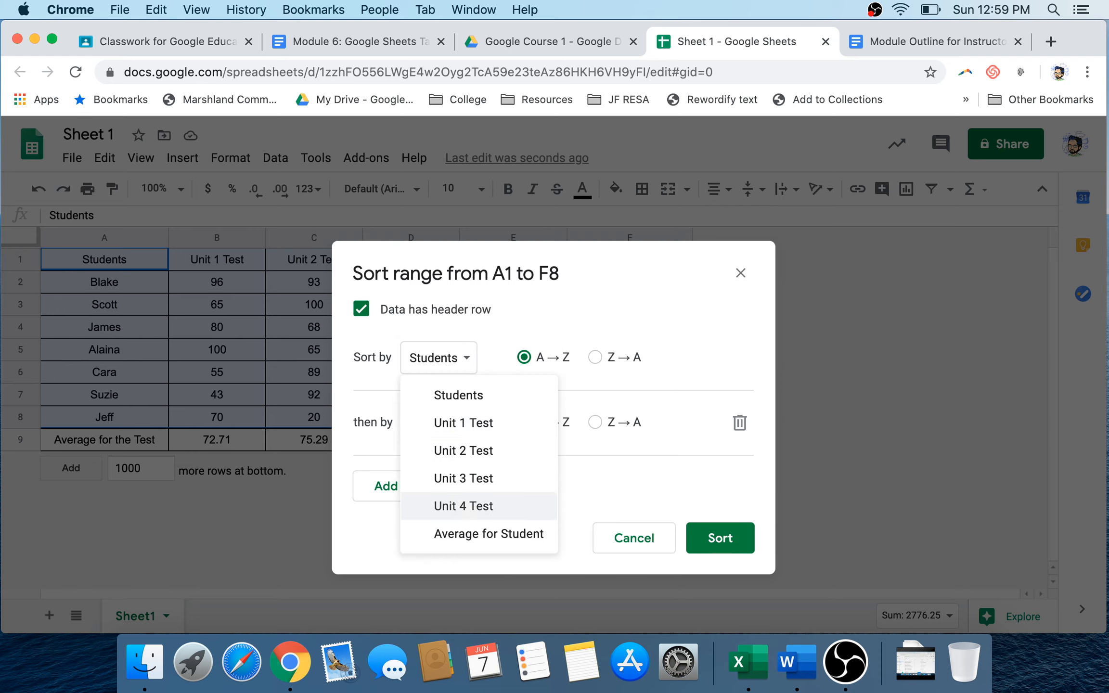
pyautogui.click(486, 532)
pyautogui.click(630, 422)
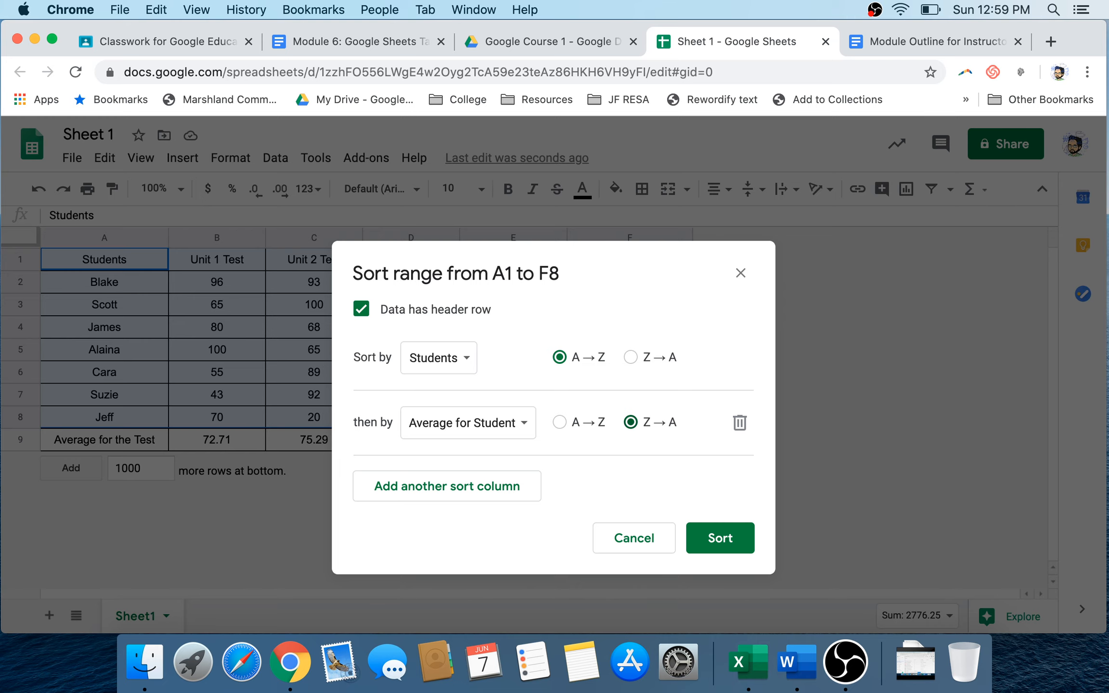
pyautogui.click(720, 538)
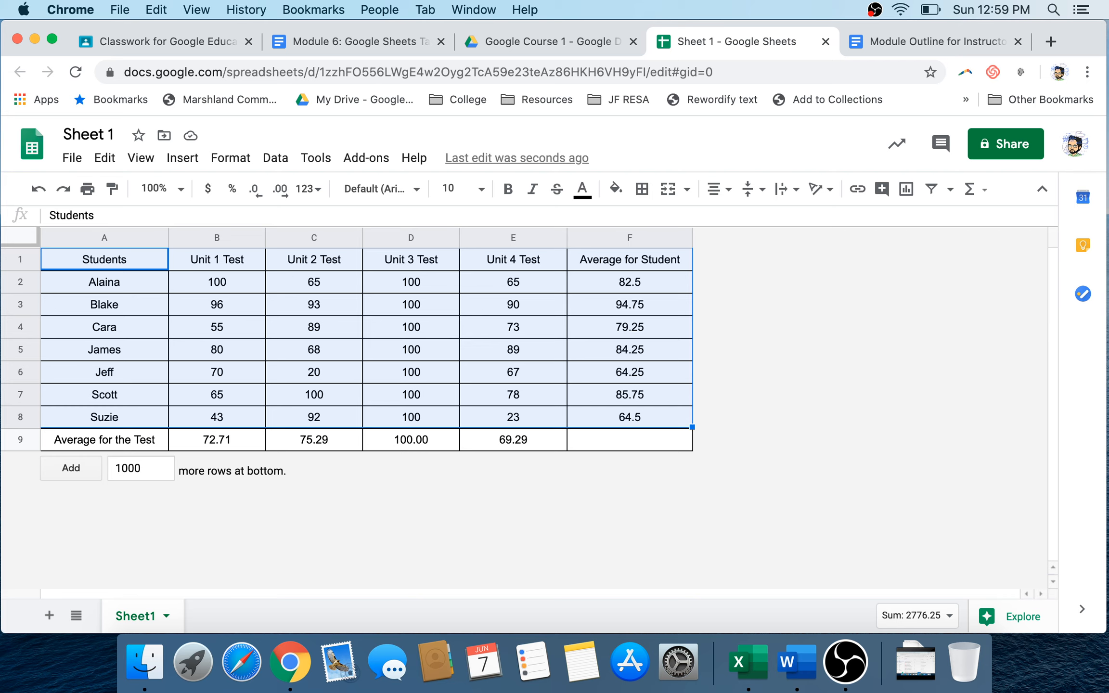
pyautogui.click(105, 394)
pyautogui.click(104, 417)
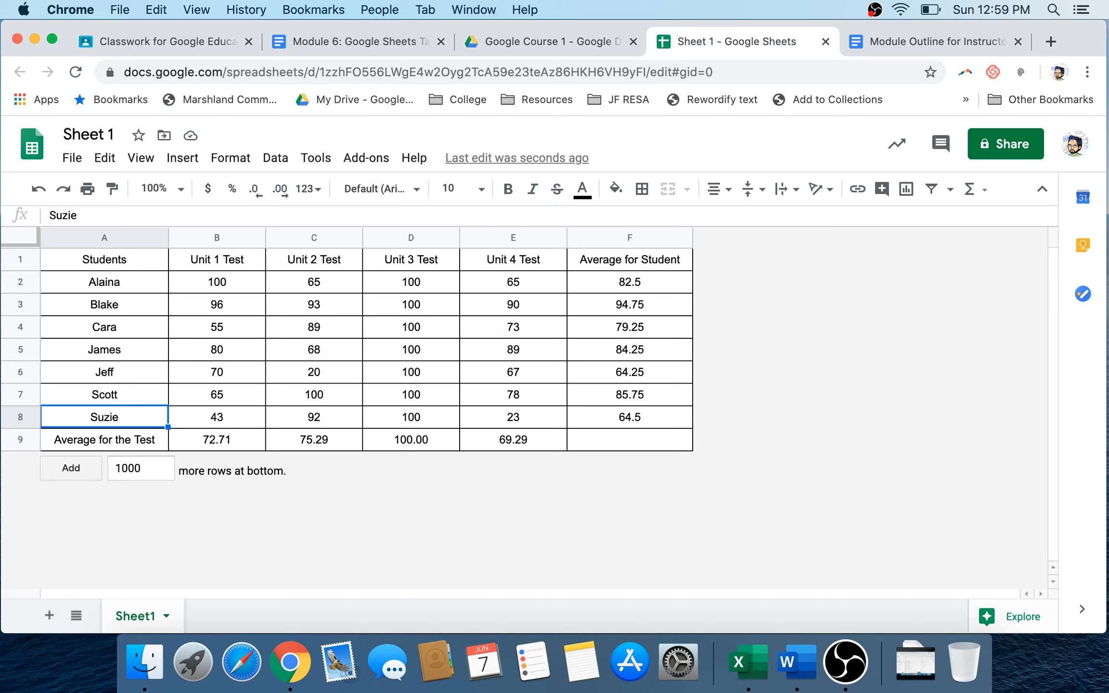
pyautogui.click(125, 259)
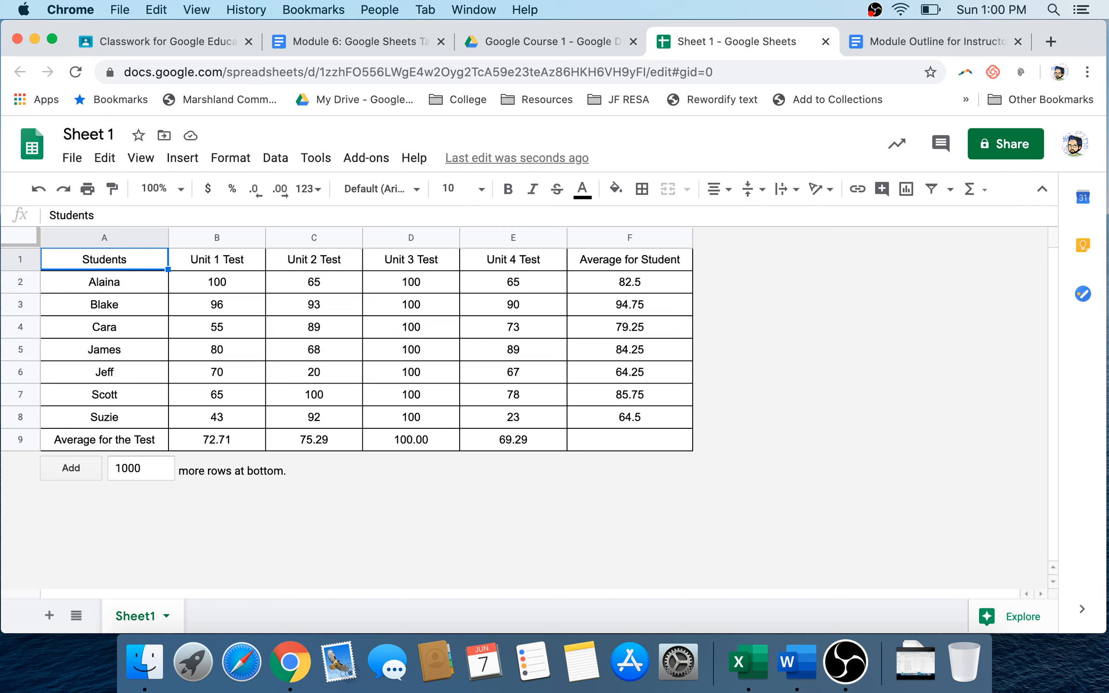
pyautogui.moveTo(630, 282); pyautogui.dragTo(629, 418)
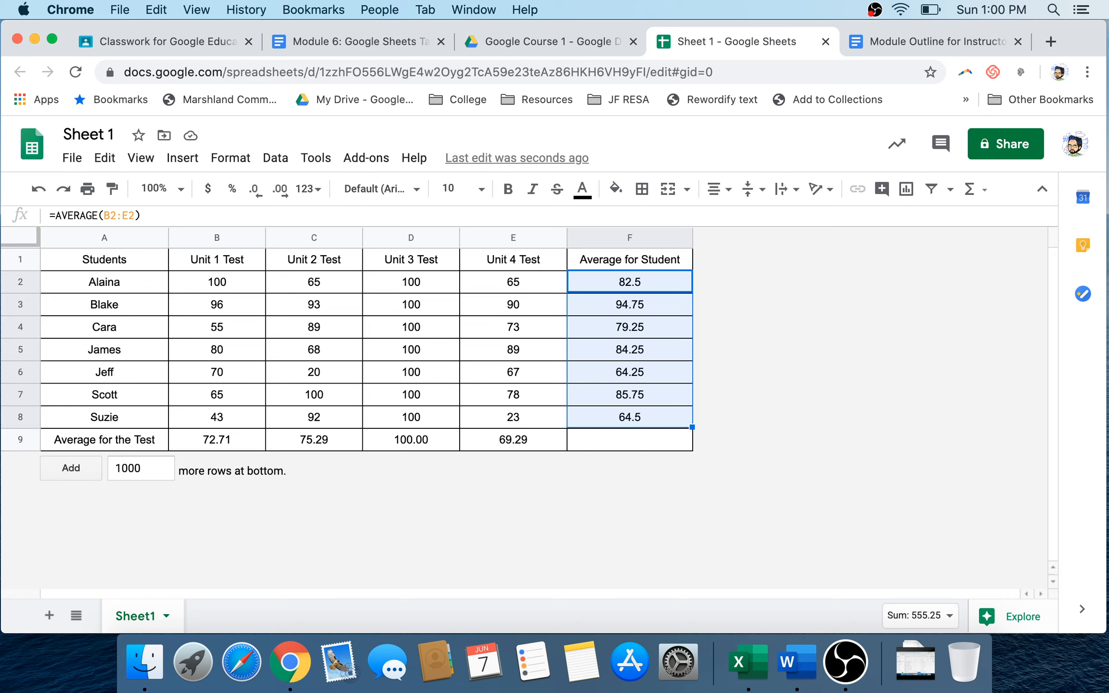
# Start a conditional formatting rule for the student rows A2:F8
pyautogui.moveTo(104, 282); pyautogui.dragTo(629, 417)
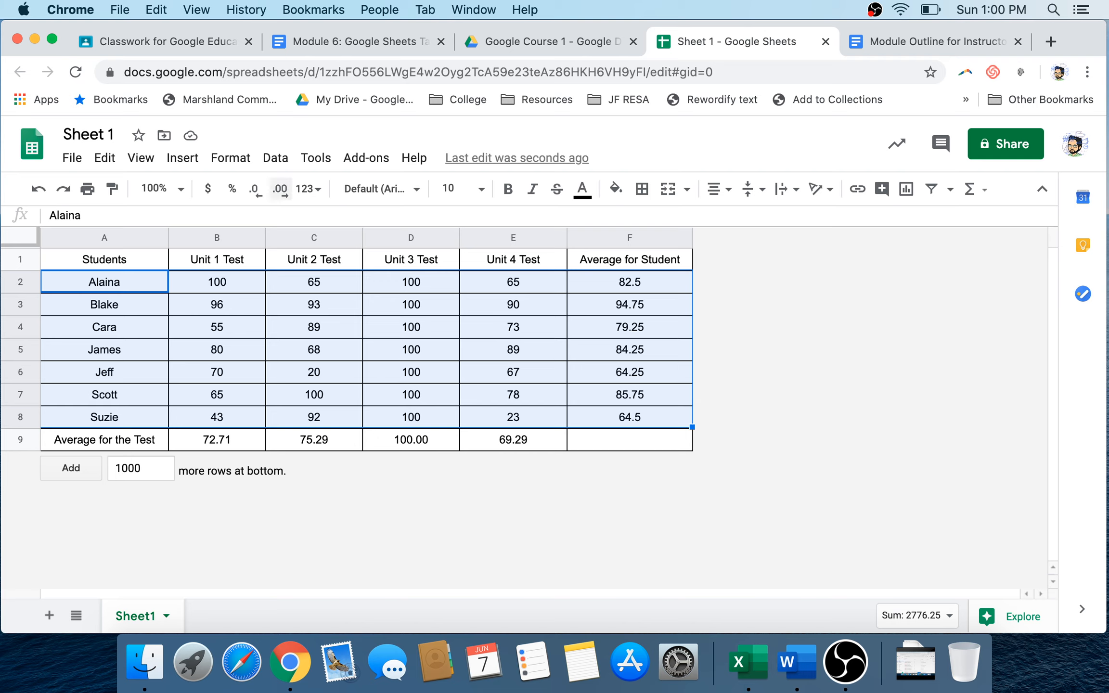
pyautogui.click(230, 158)
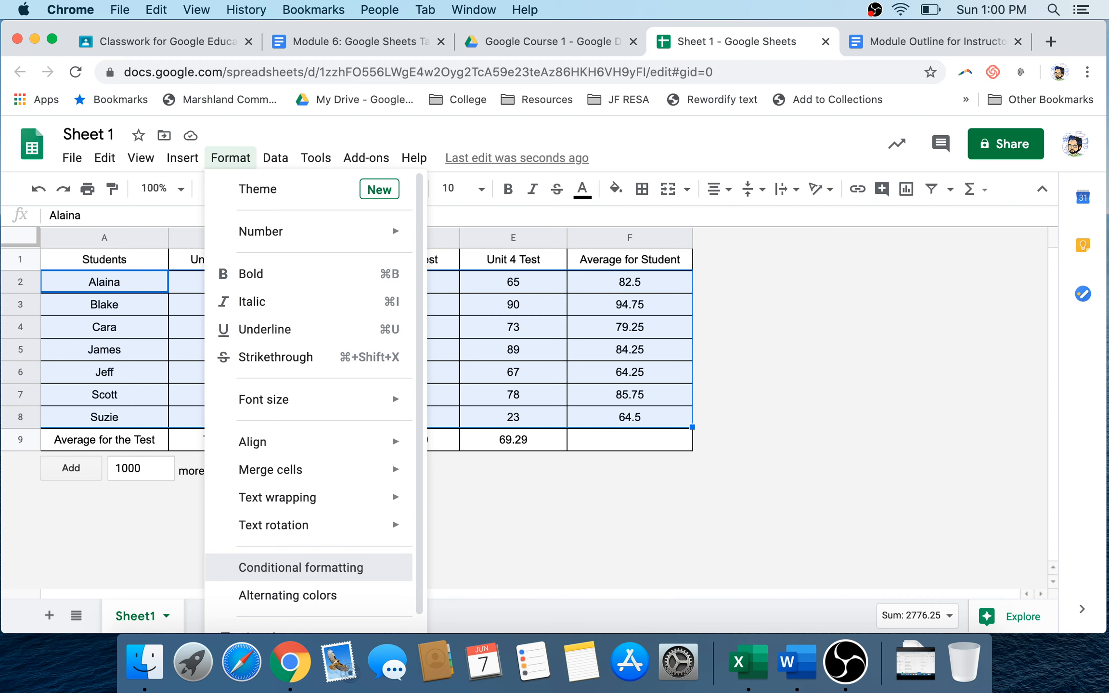
pyautogui.click(301, 568)
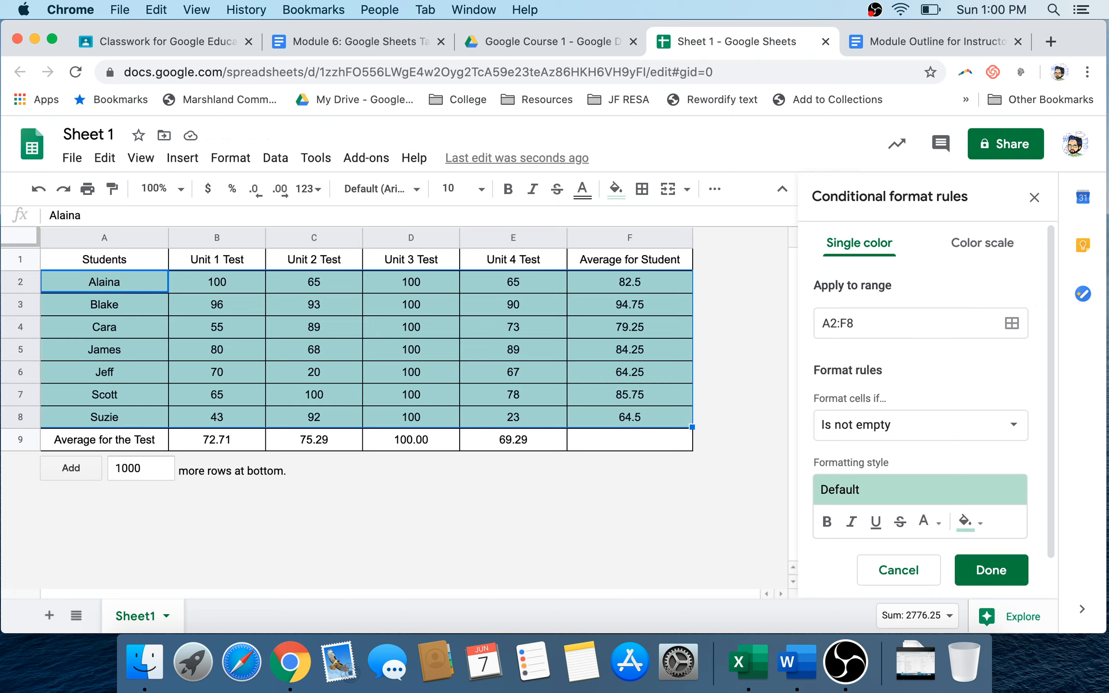
pyautogui.click(855, 323)
pyautogui.press('BackSpace')
pyautogui.press('BackSpace')
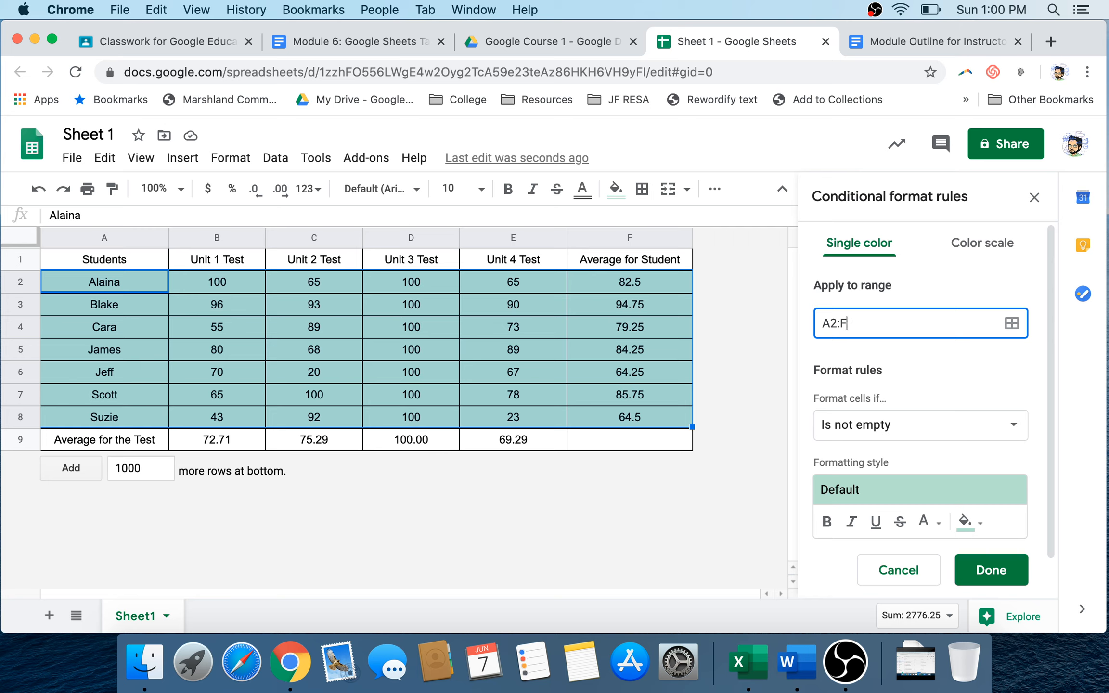
pyautogui.write('A8')
pyautogui.scroll(-2, 919, 409)
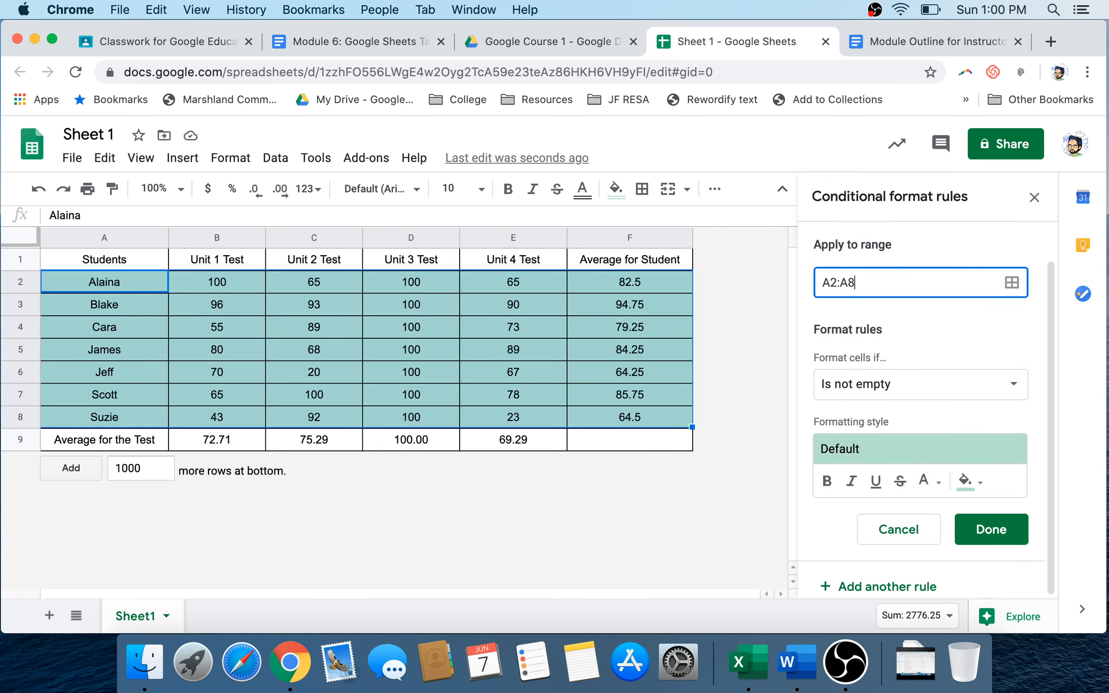
pyautogui.press('Return')
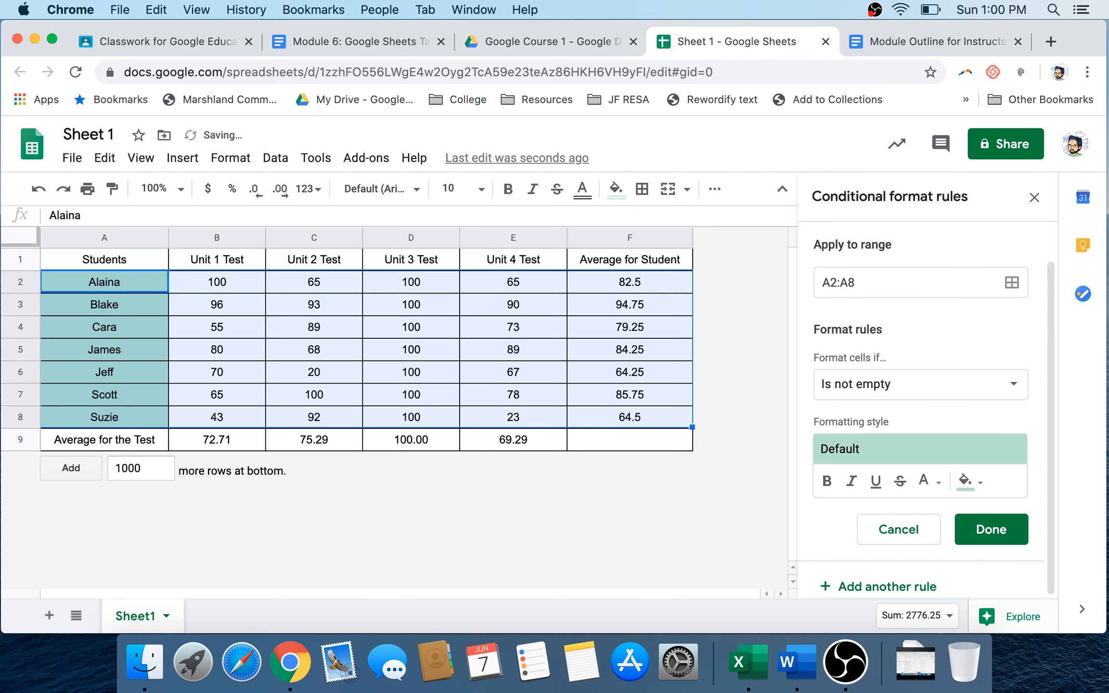
pyautogui.click(920, 384)
pyautogui.scroll(-5, 895, 352)
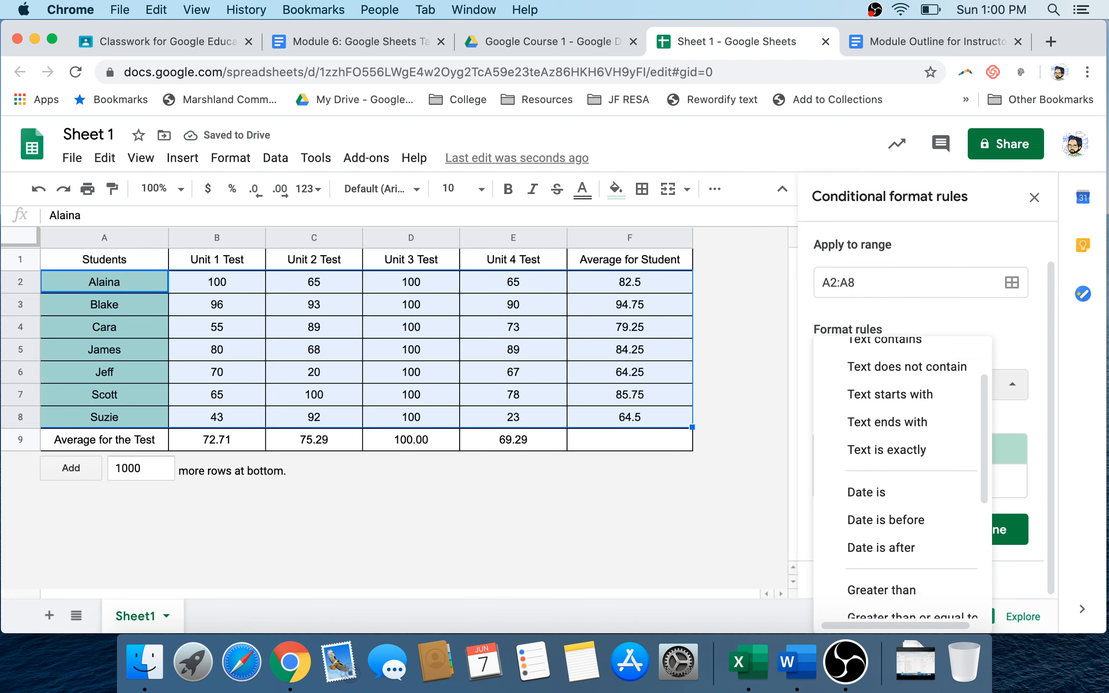
pyautogui.scroll(-2, 895, 351)
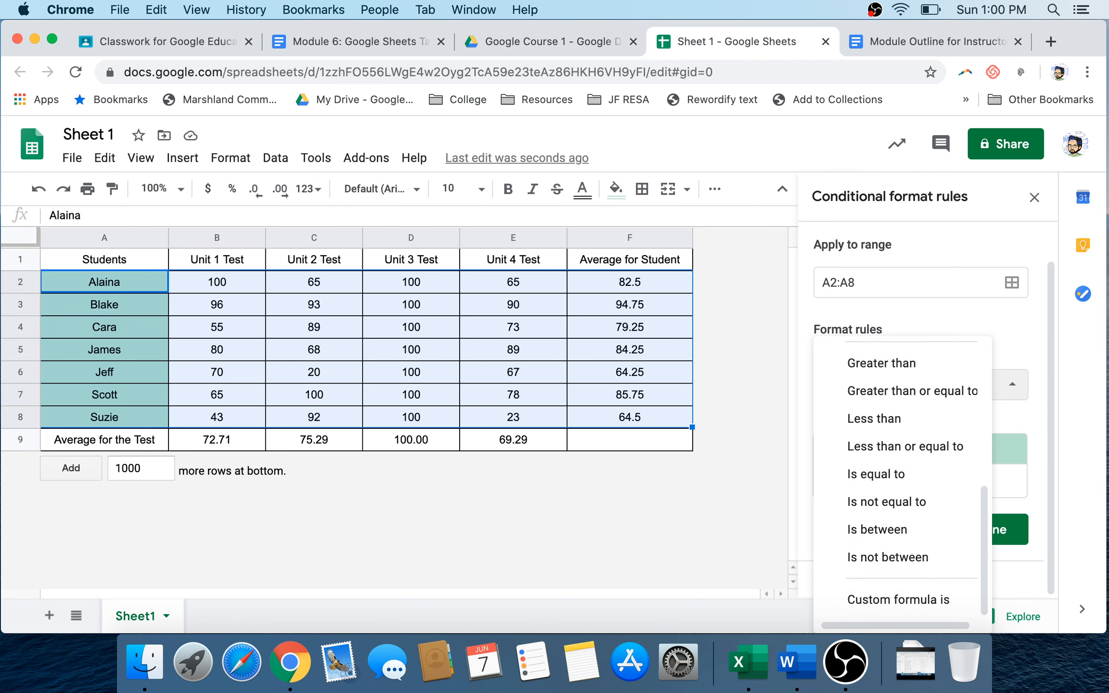
pyautogui.click(897, 600)
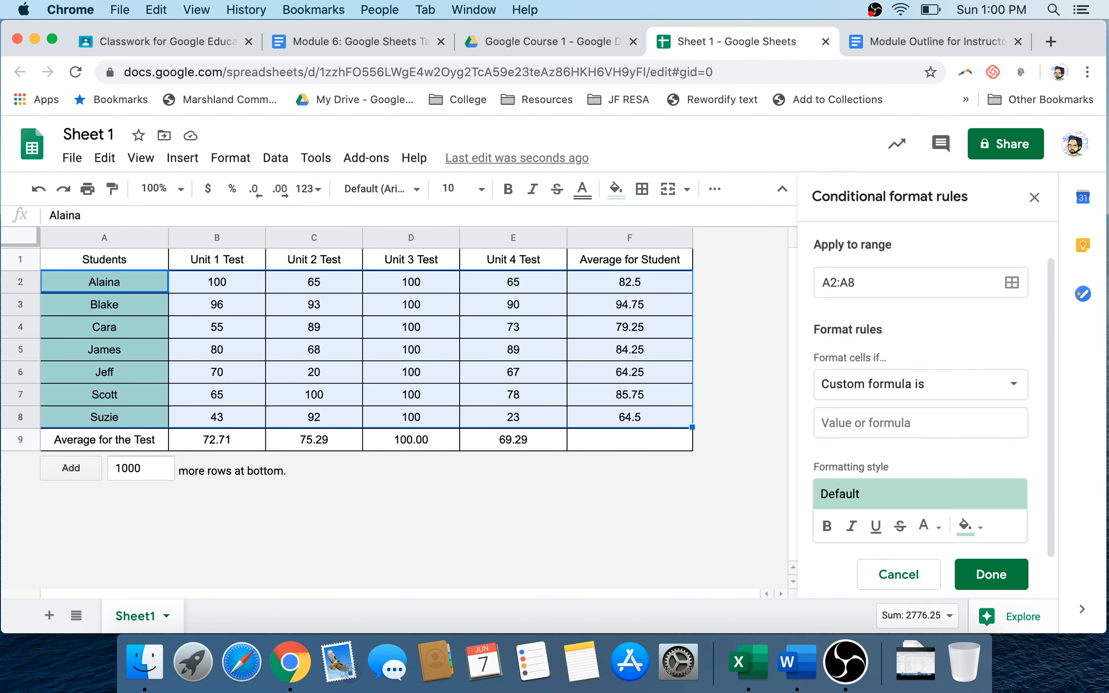
pyautogui.click(867, 422)
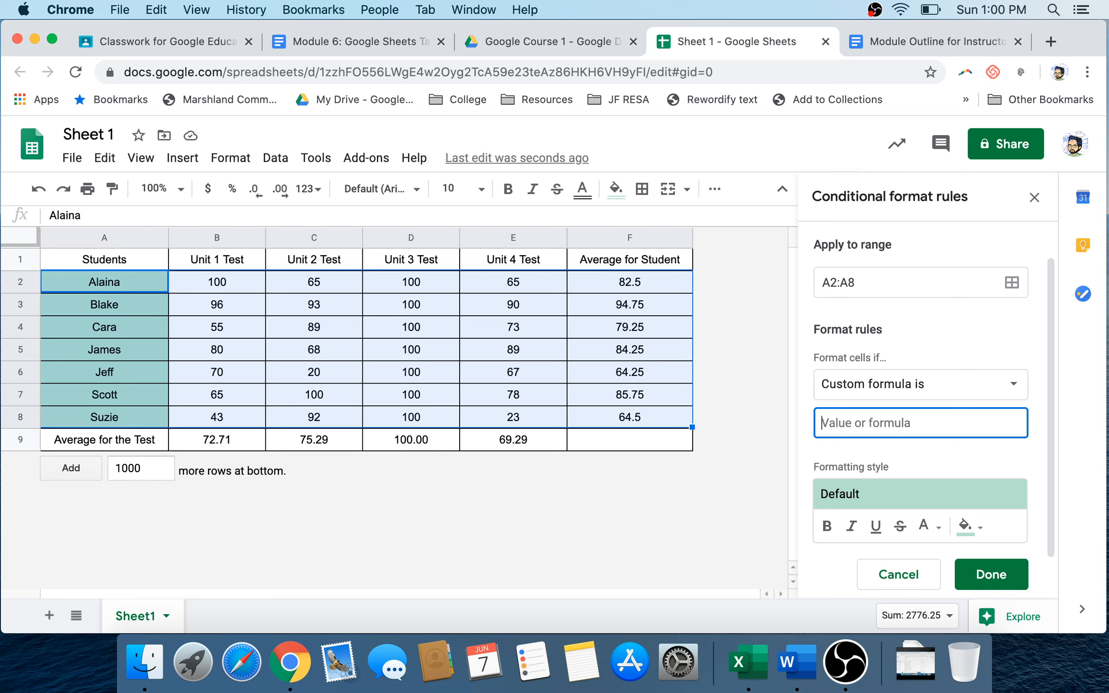
pyautogui.write('F')
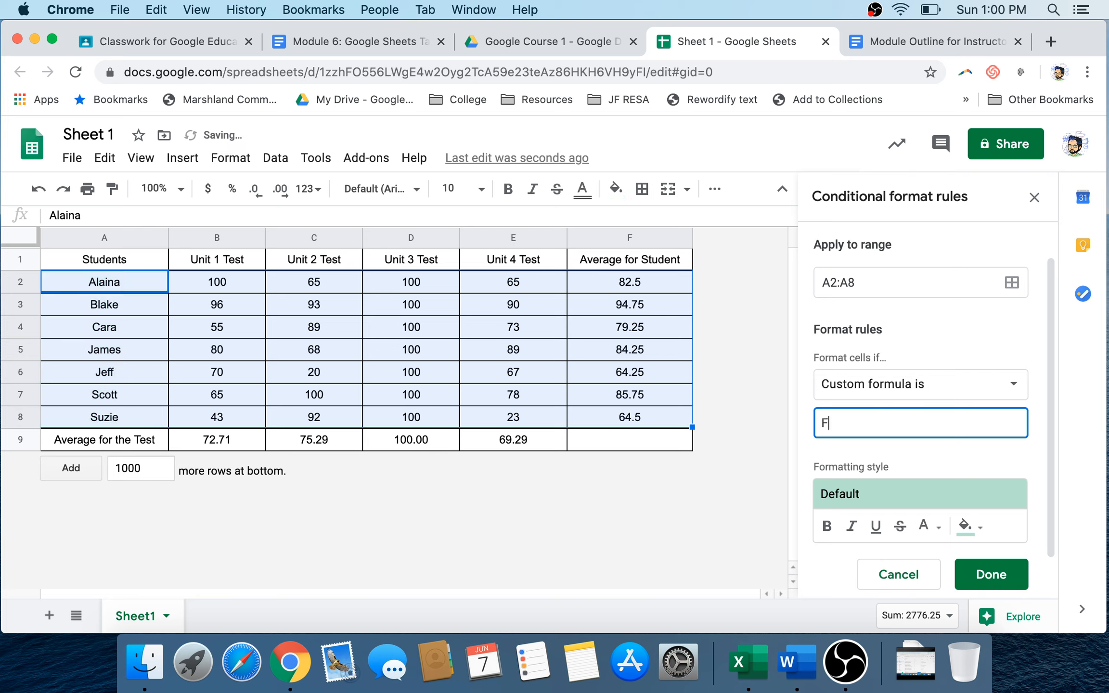
pyautogui.press('BackSpace')
pyautogui.click(1012, 282)
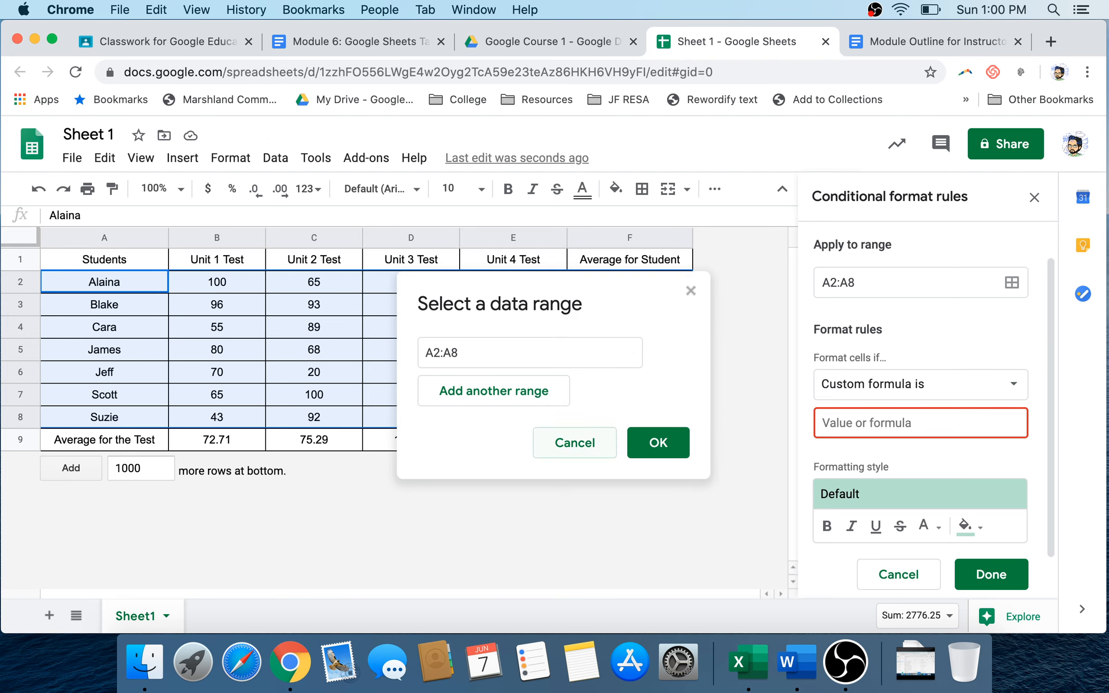
pyautogui.click(575, 442)
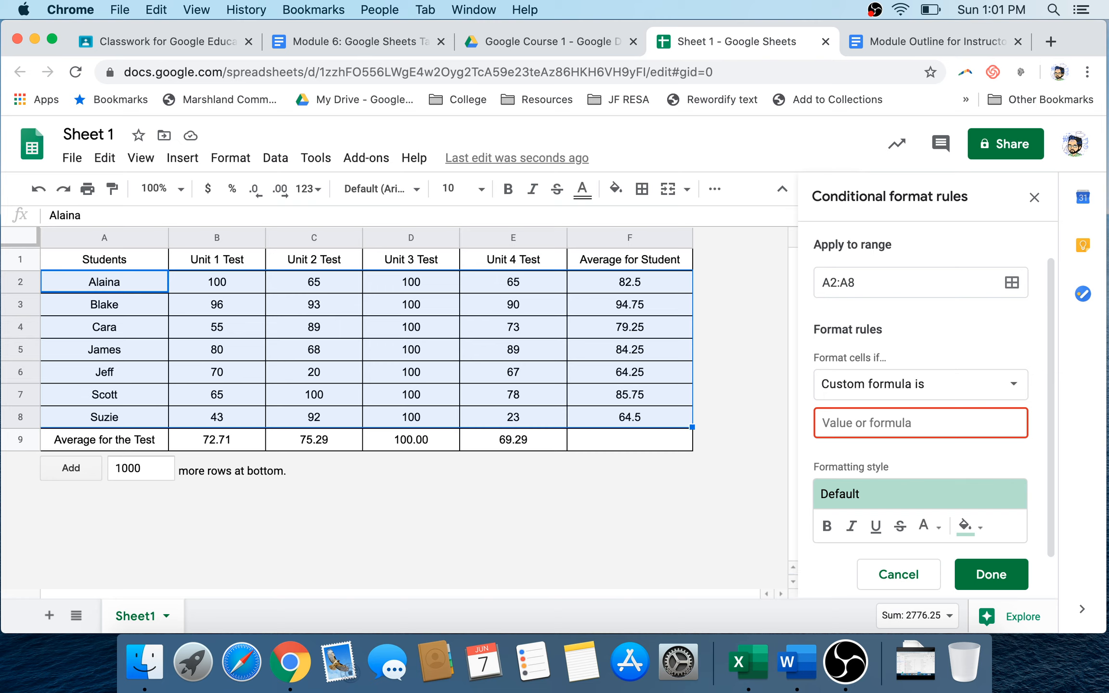
pyautogui.click(899, 574)
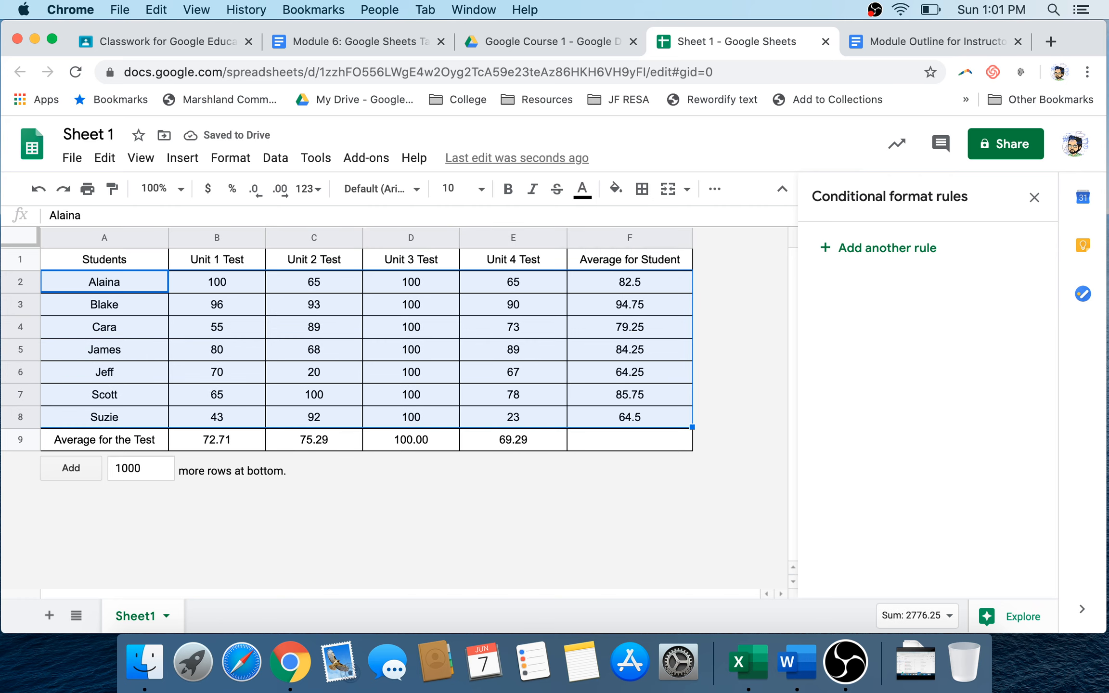
pyautogui.click(1034, 197)
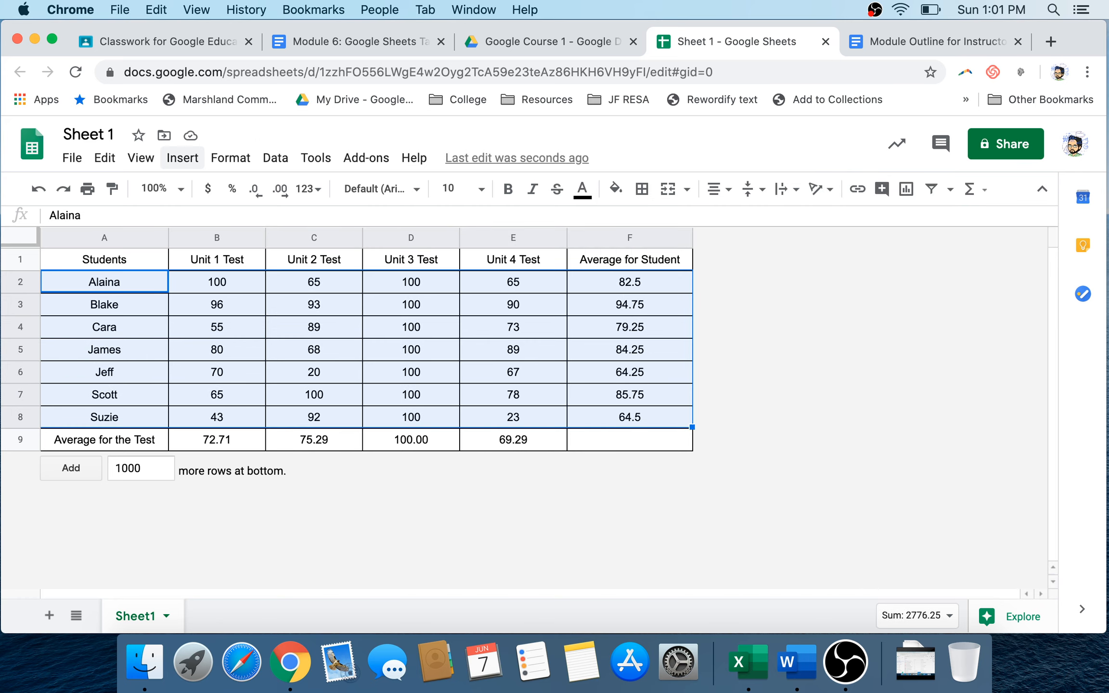
# Create a single-color conditional formatting rule on A2:F8 that formats cells with values less than 70
pyautogui.click(230, 158)
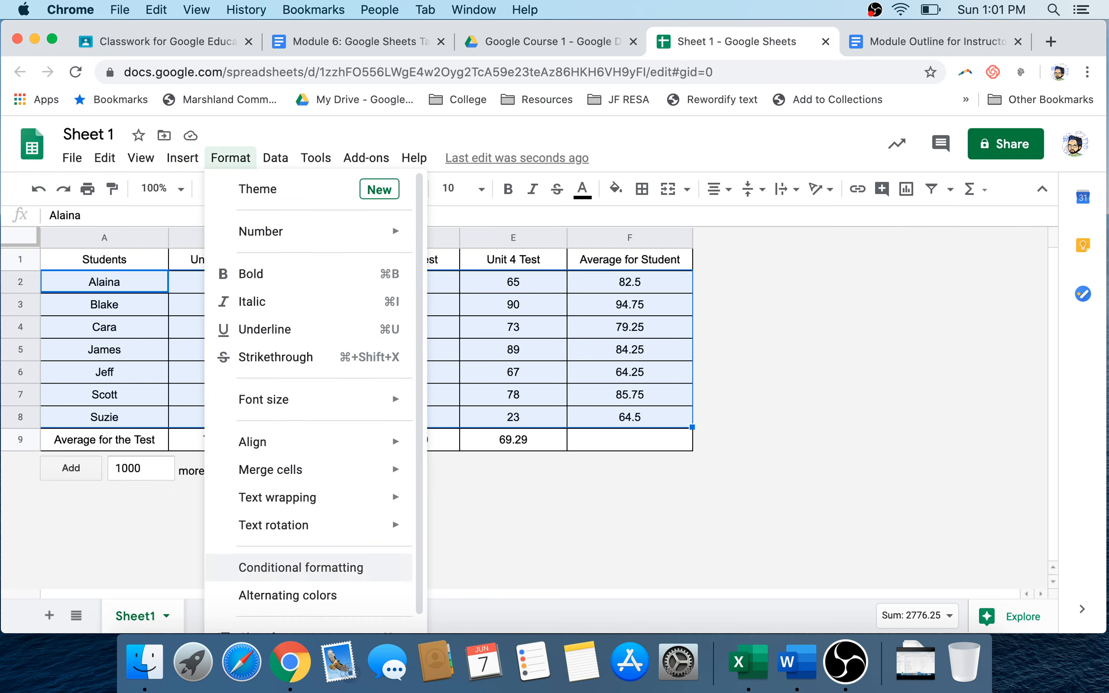
pyautogui.click(300, 567)
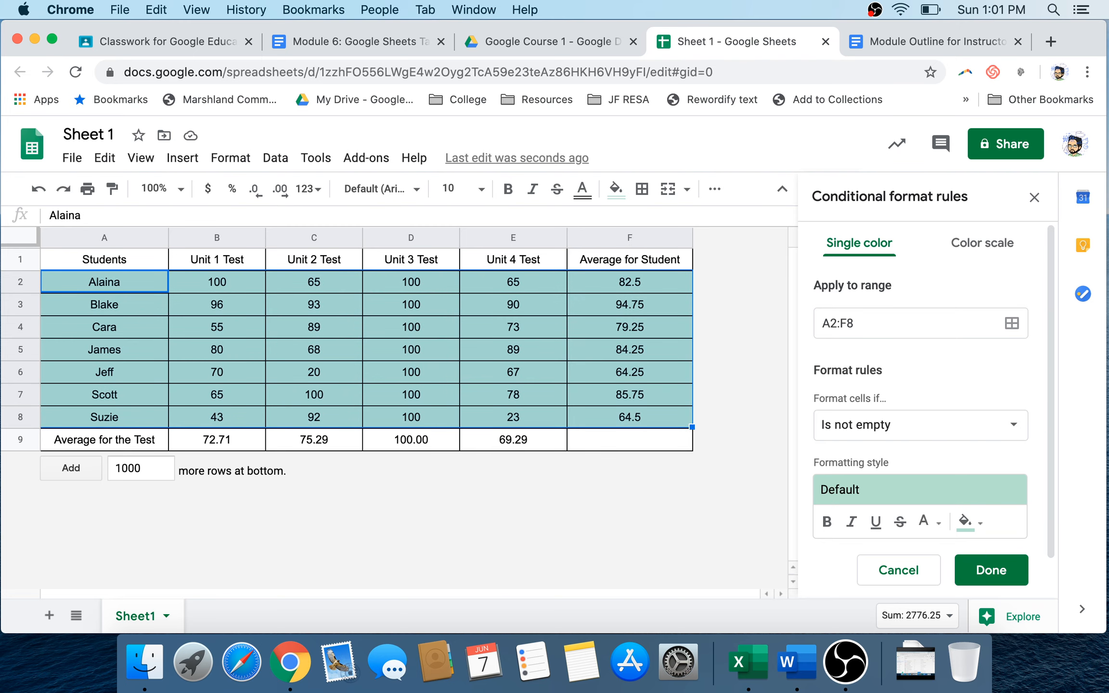
pyautogui.click(903, 425)
pyautogui.scroll(-1, 900, 445)
pyautogui.scroll(-5, 900, 495)
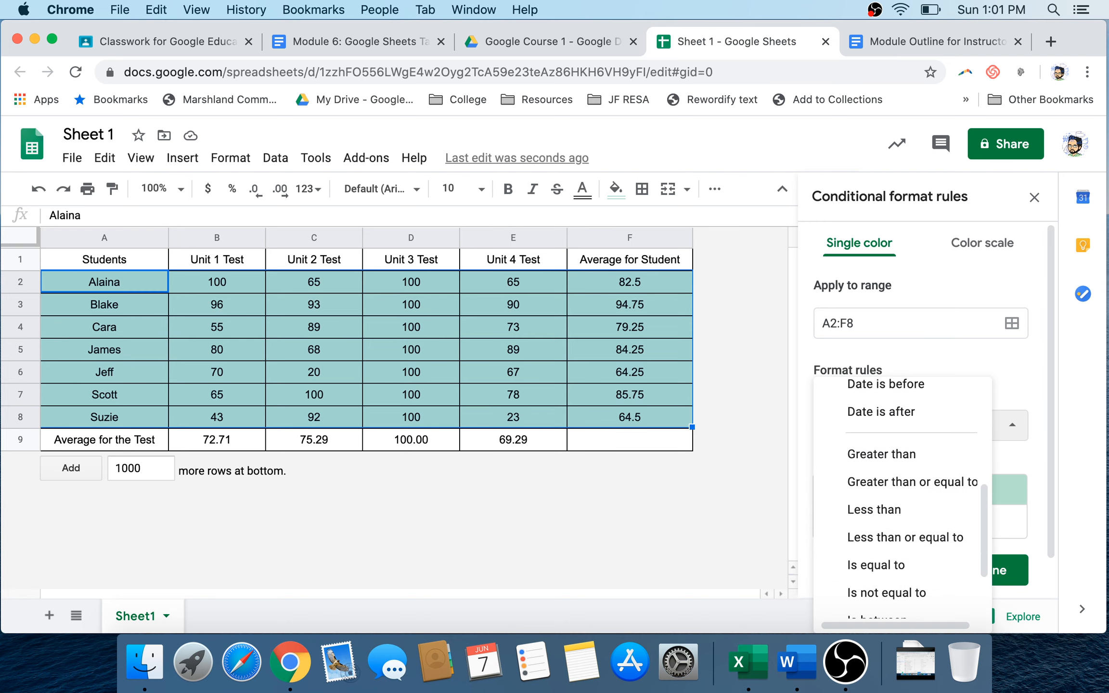
pyautogui.click(873, 509)
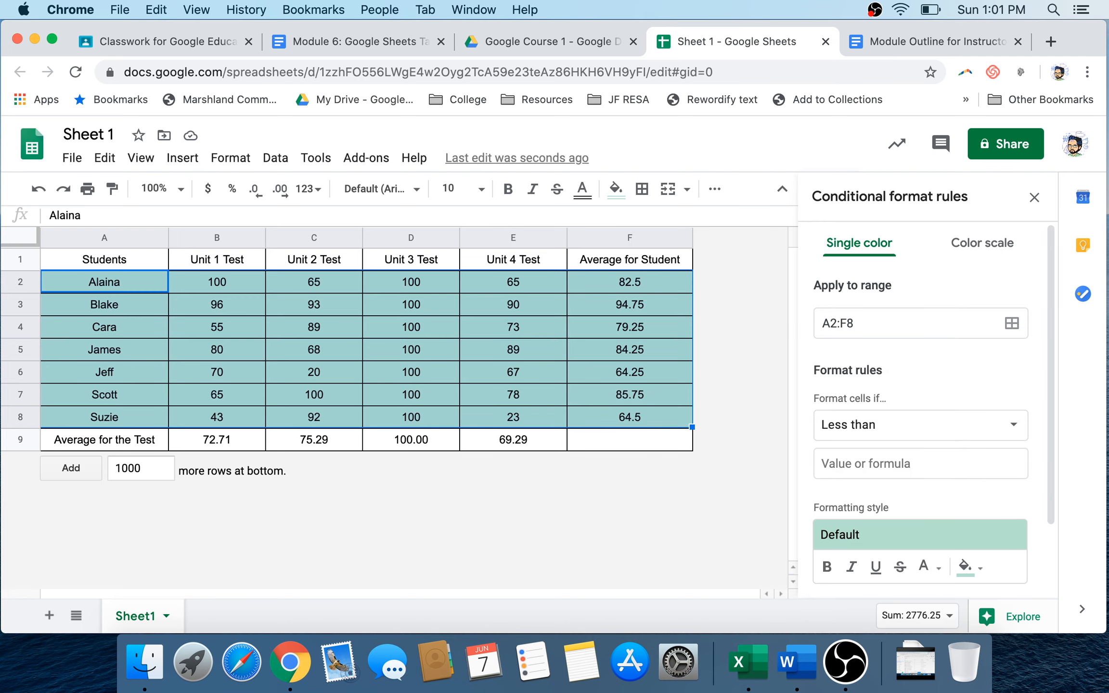
pyautogui.click(890, 463)
pyautogui.write('70')
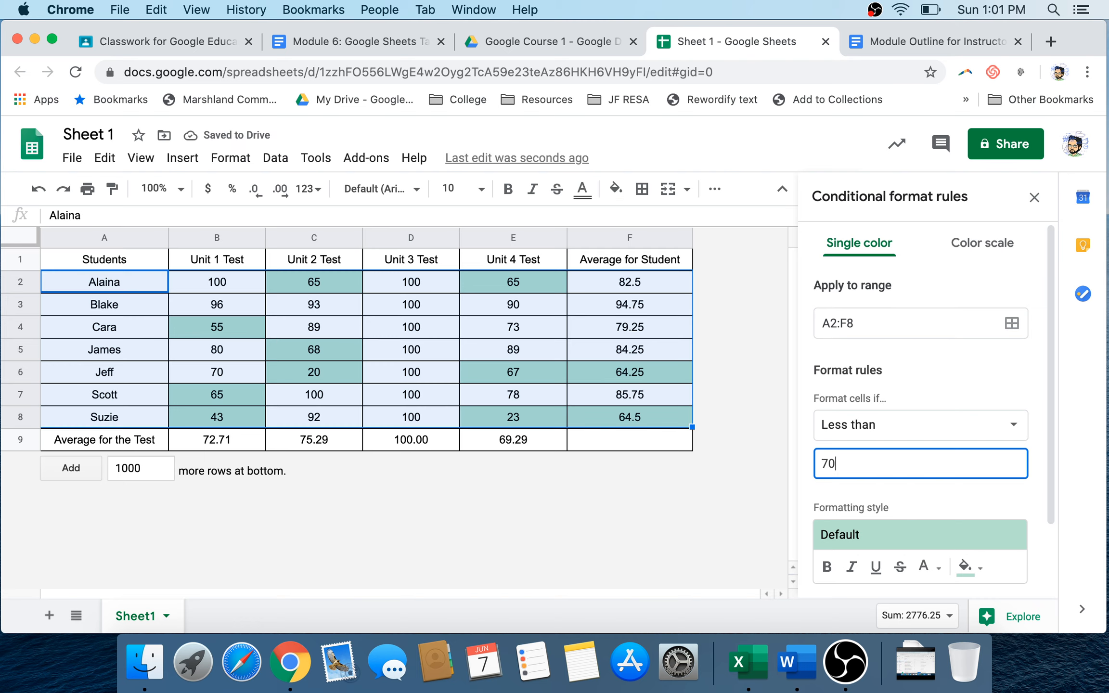
pyautogui.press('Return')
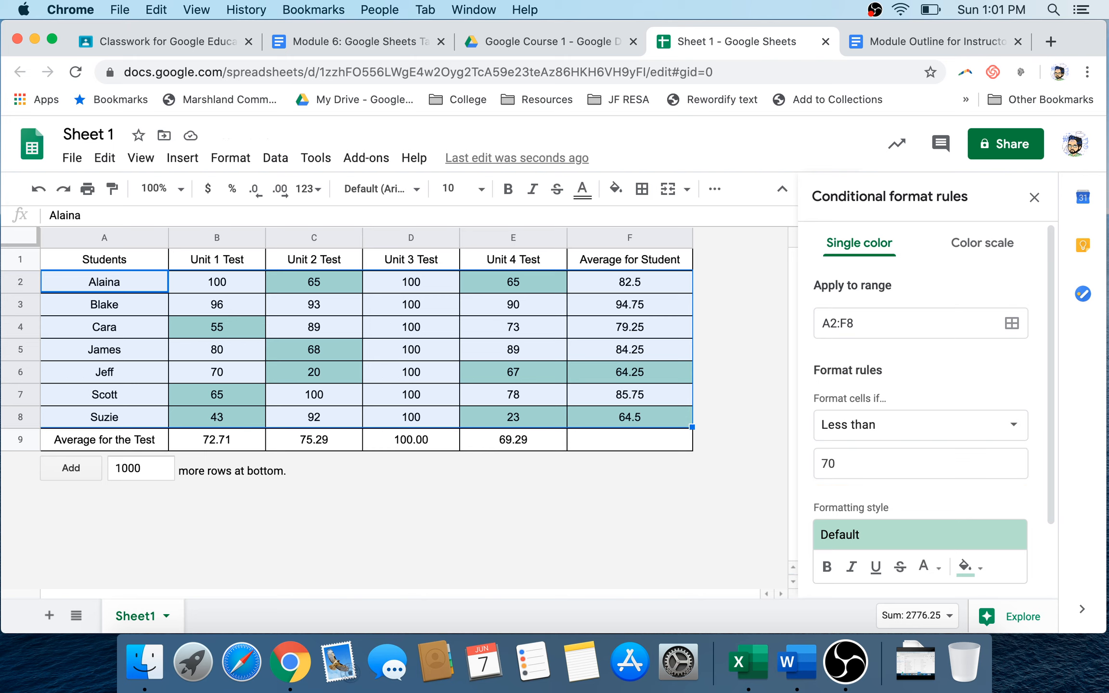
# Give the less-than-70 rule a light red fill, save it and deselect the student rows
pyautogui.scroll(-3, 933, 409)
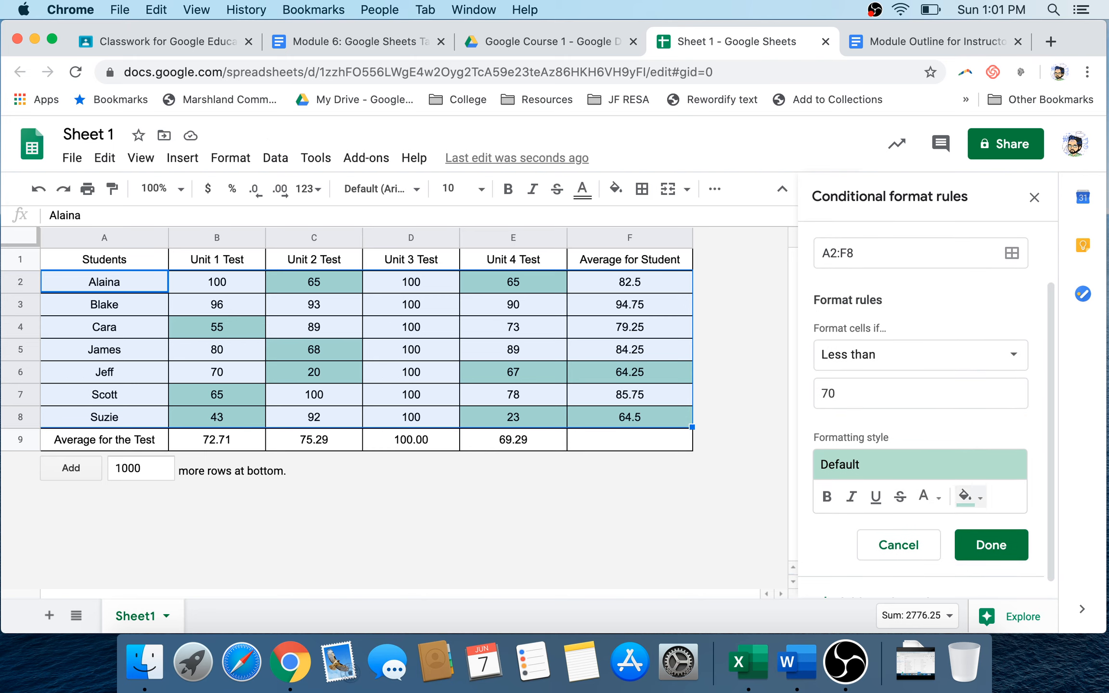
pyautogui.click(965, 496)
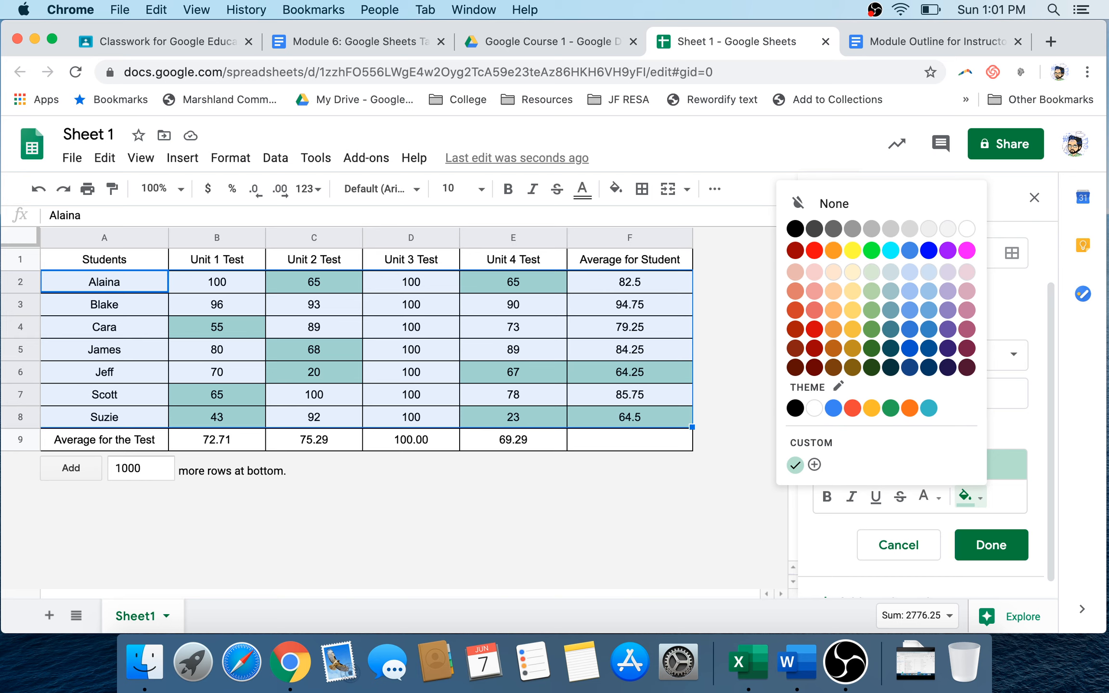
pyautogui.click(814, 310)
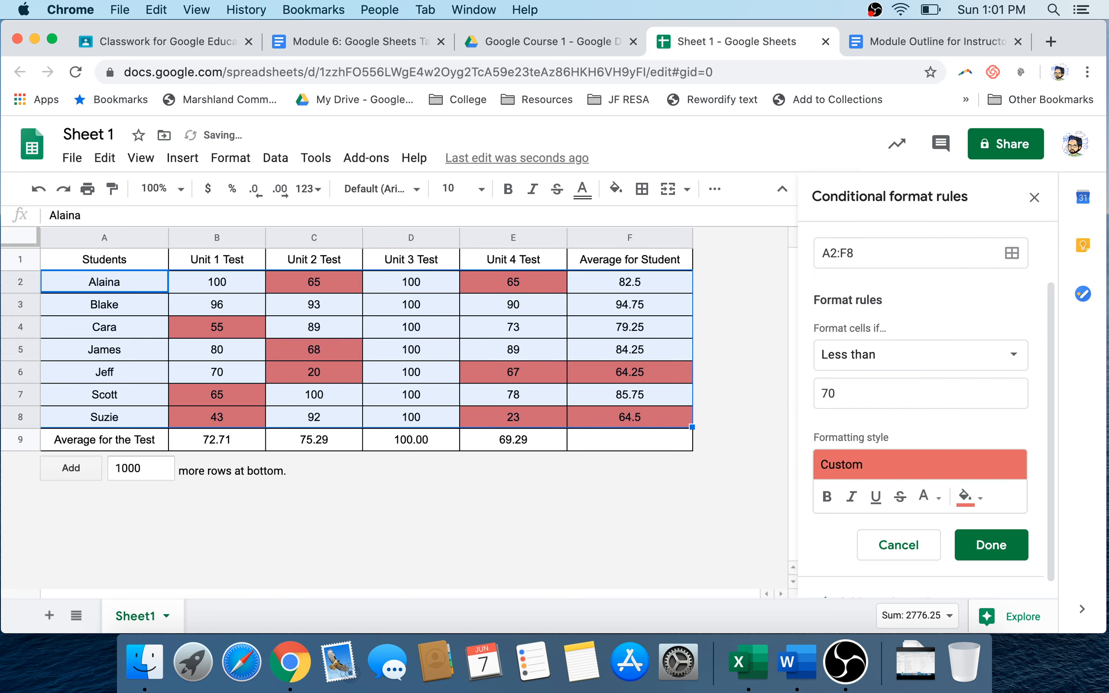
pyautogui.click(991, 545)
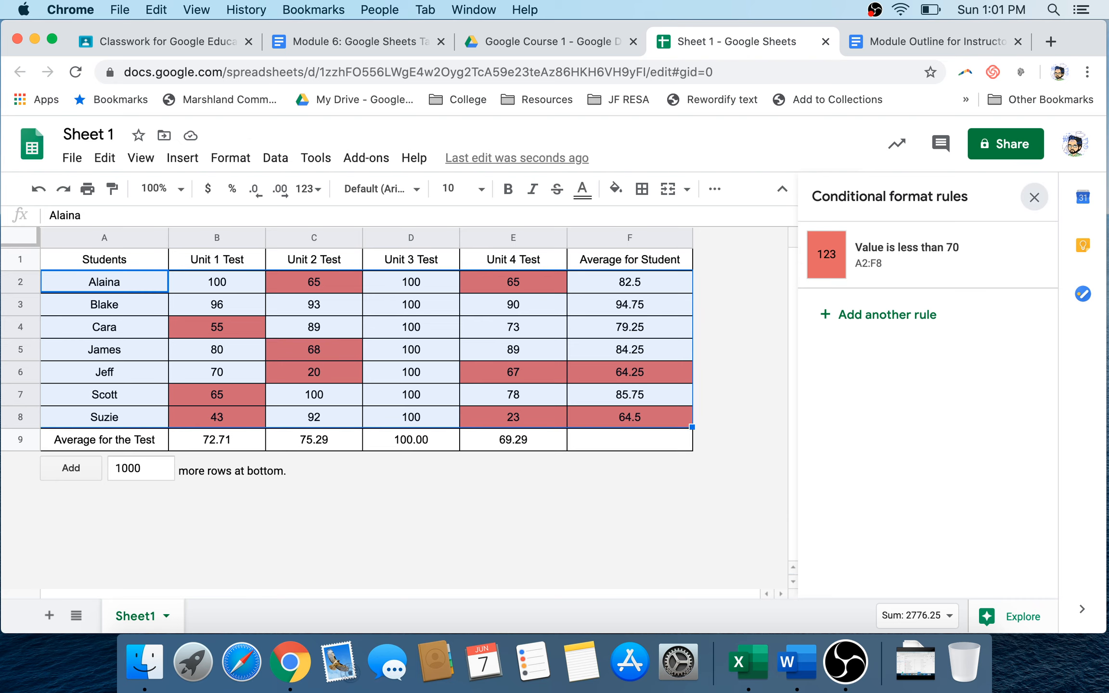
pyautogui.click(1033, 198)
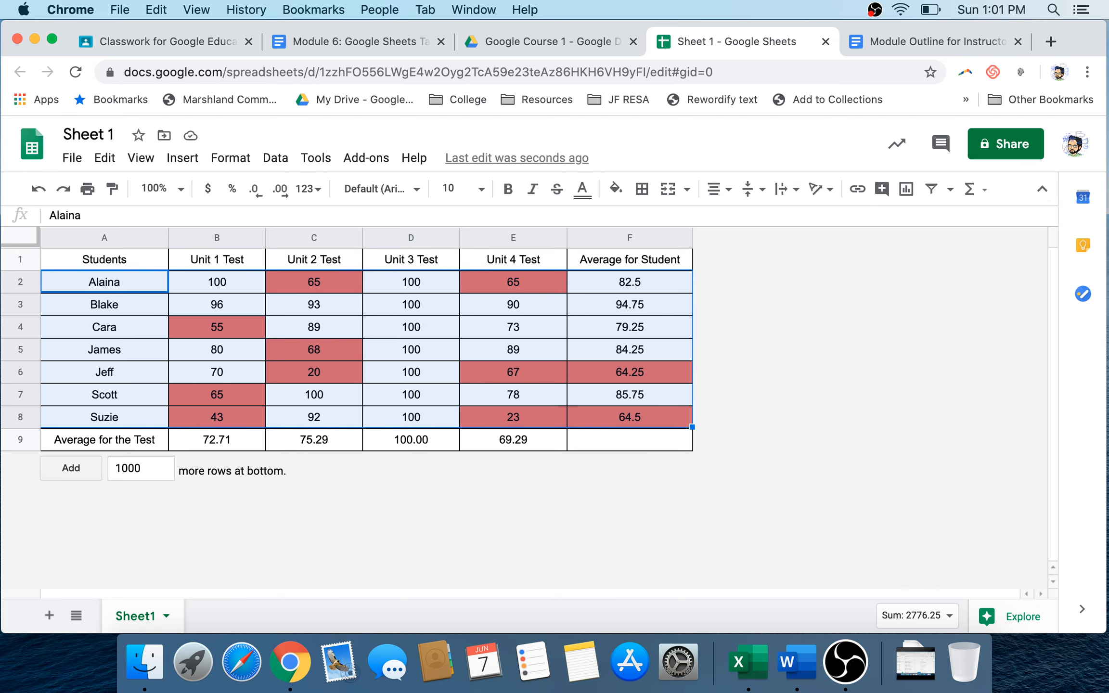
pyautogui.click(629, 439)
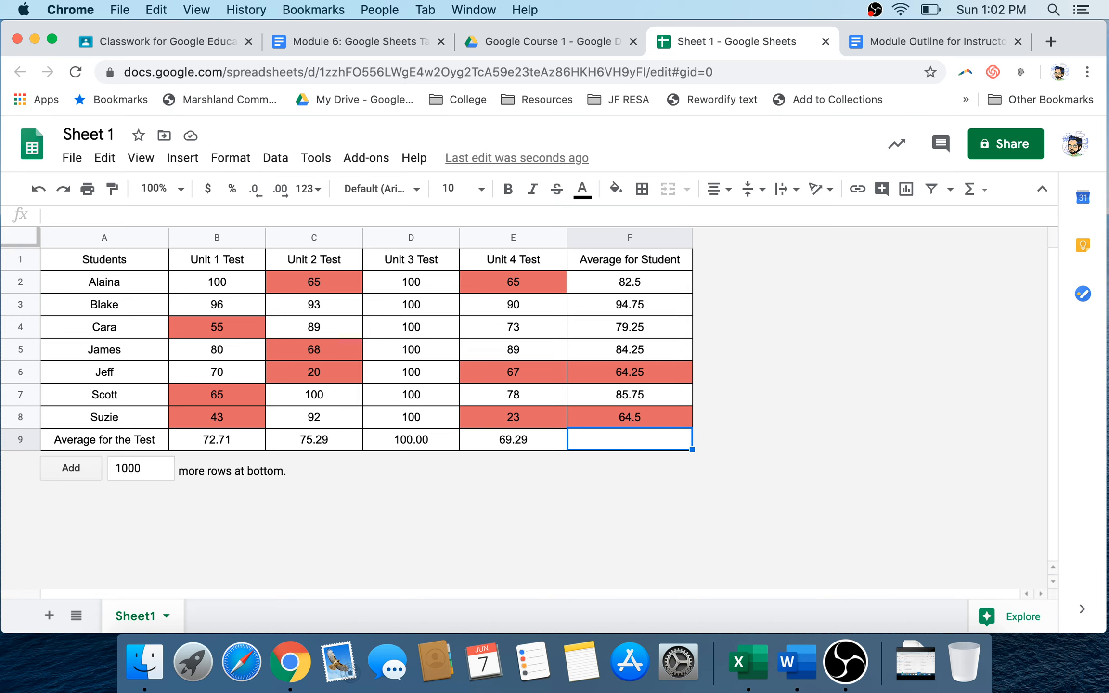
# Add another conditional formatting rule for the student rows A2:F8
pyautogui.moveTo(104, 282); pyautogui.dragTo(513, 416)
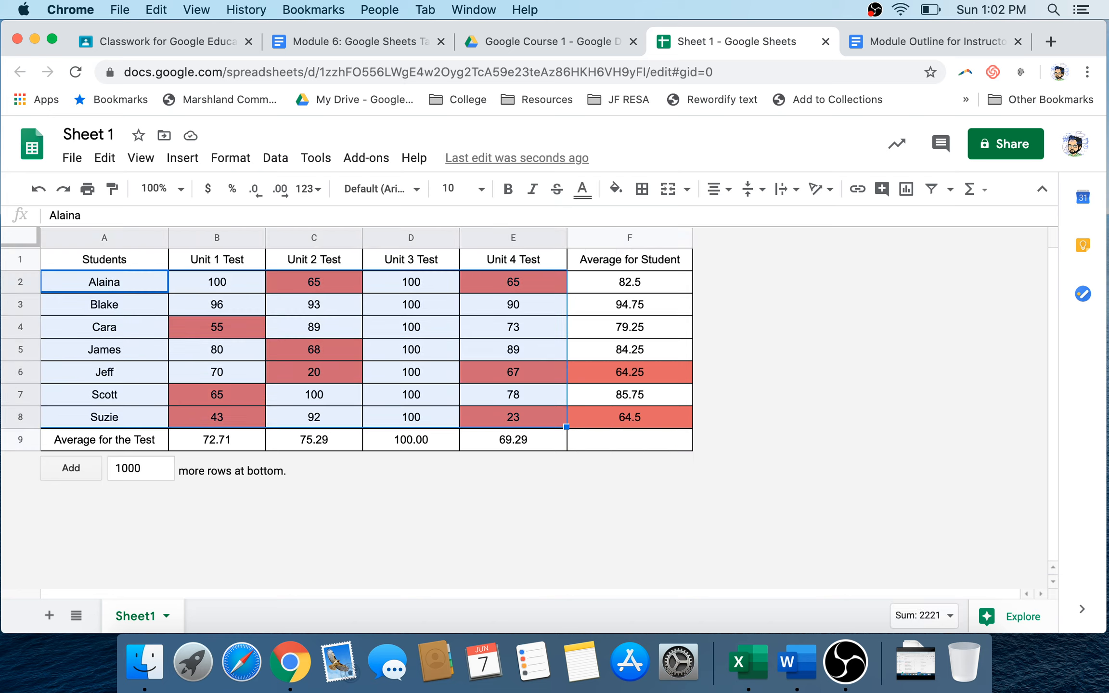
pyautogui.click(217, 282)
pyautogui.moveTo(104, 282); pyautogui.dragTo(629, 417)
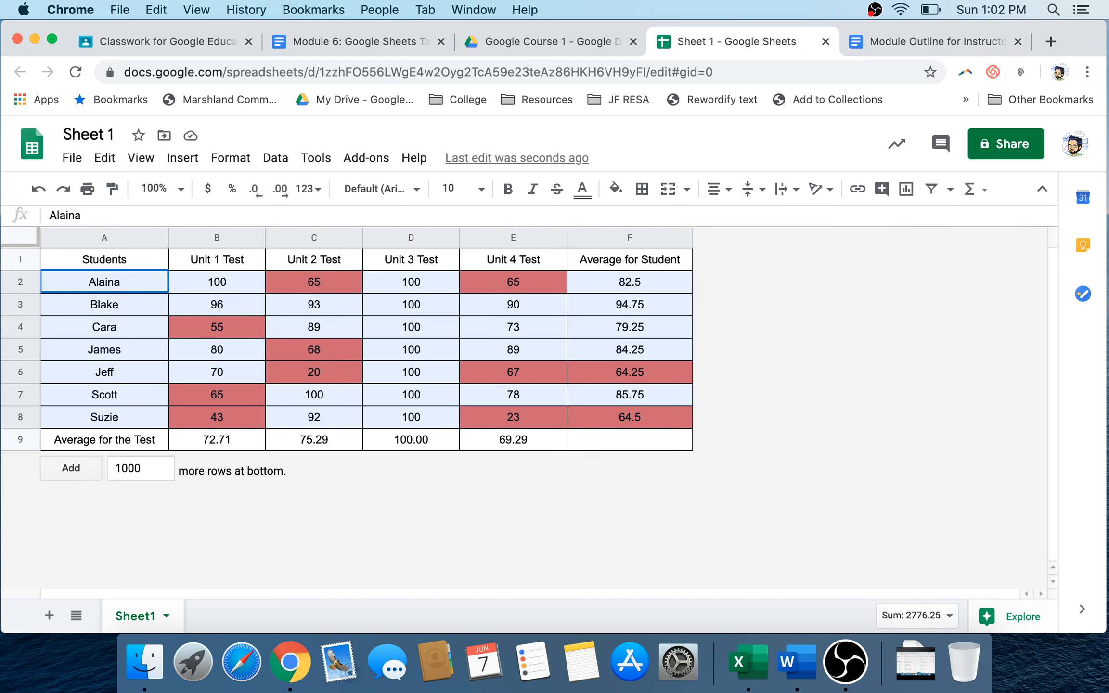
pyautogui.click(230, 158)
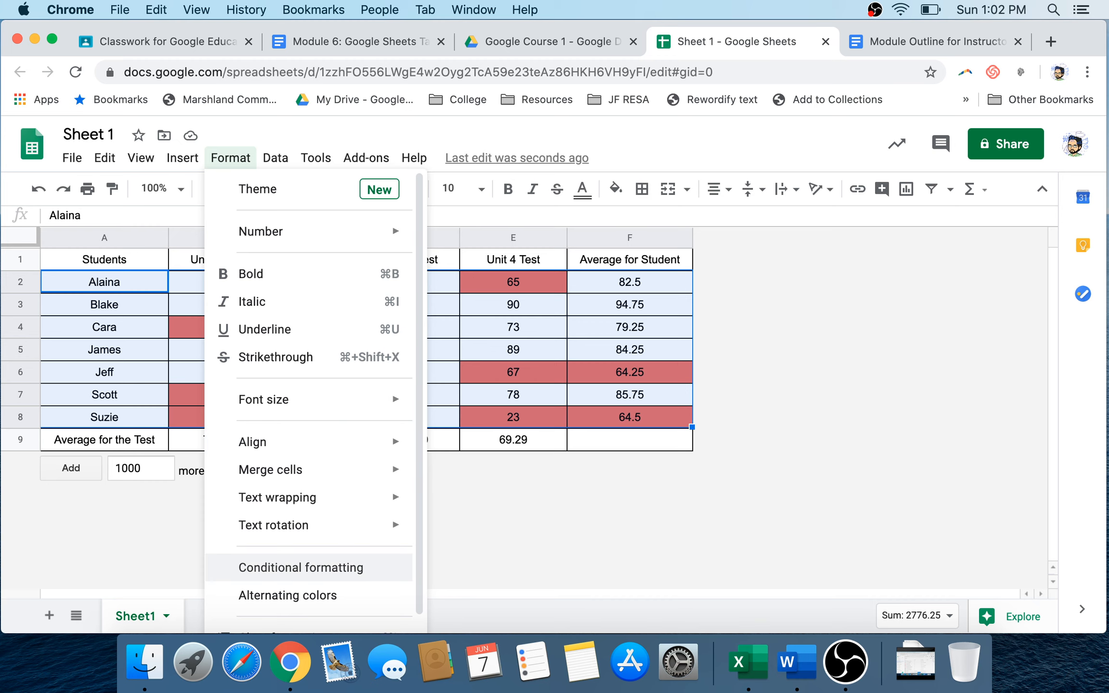
pyautogui.click(301, 568)
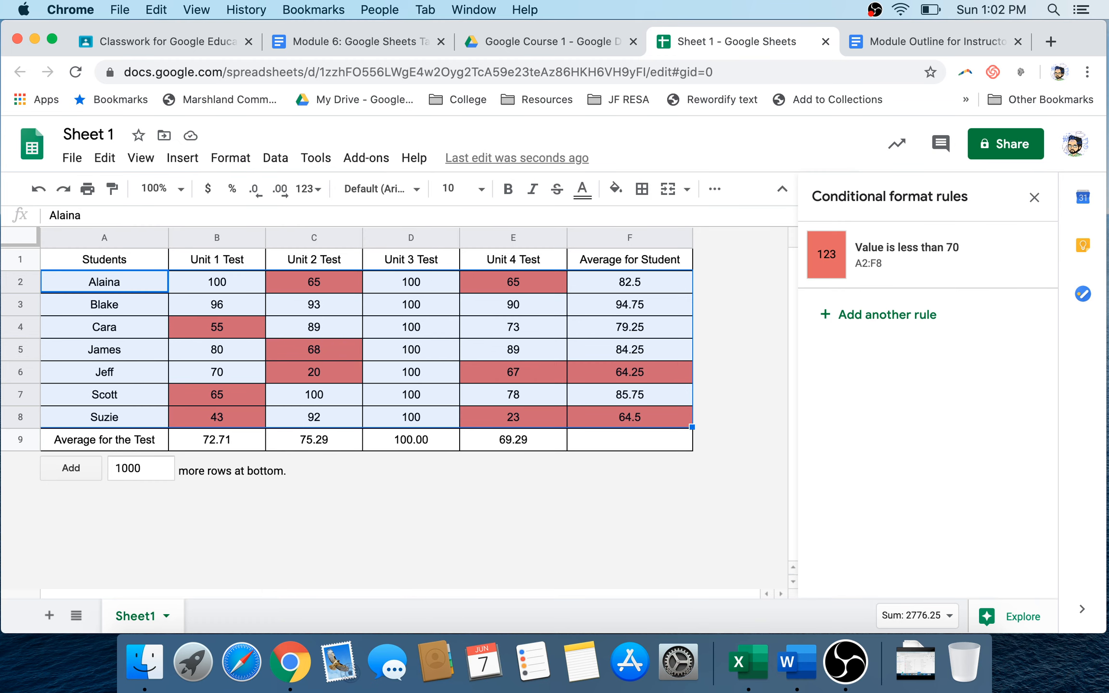
pyautogui.click(879, 315)
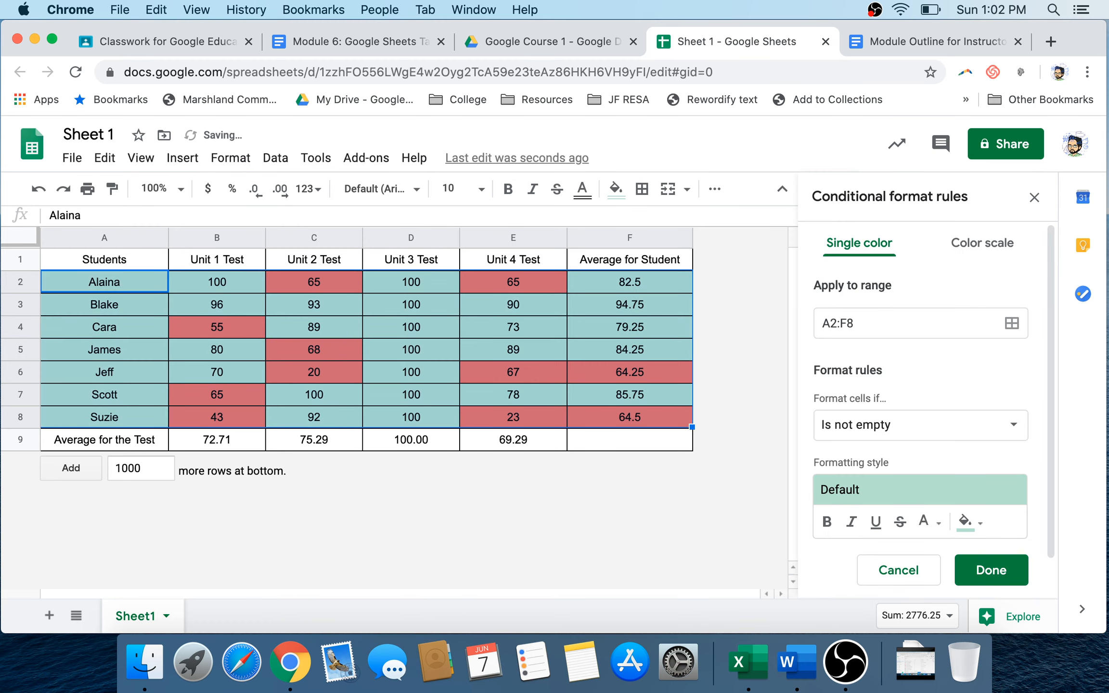
# Set the new rule on A2:F8 to format cells whose values are between 50 and 60
pyautogui.click(920, 425)
pyautogui.scroll(-3, 896, 470)
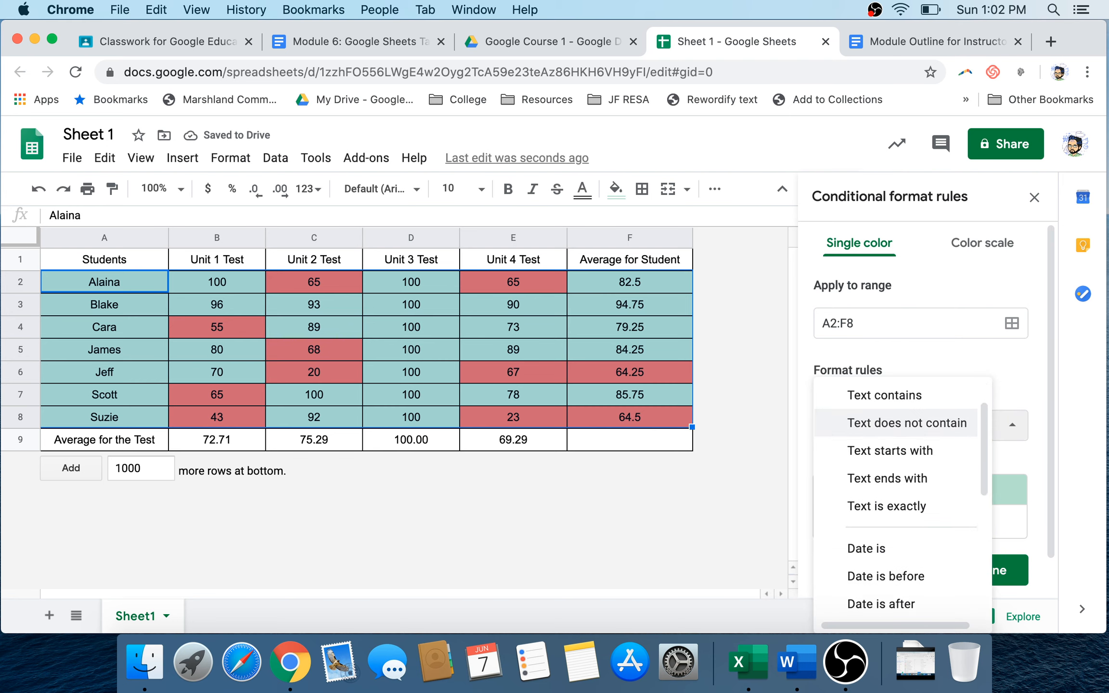
pyautogui.scroll(-3, 895, 457)
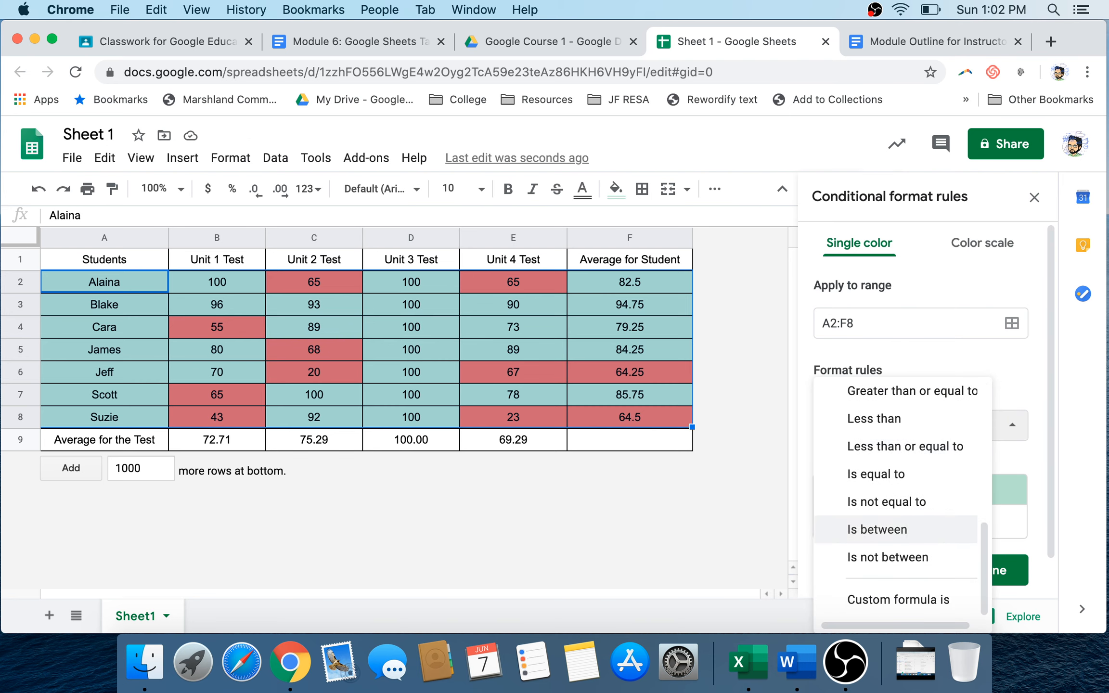
pyautogui.click(877, 529)
pyautogui.click(861, 463)
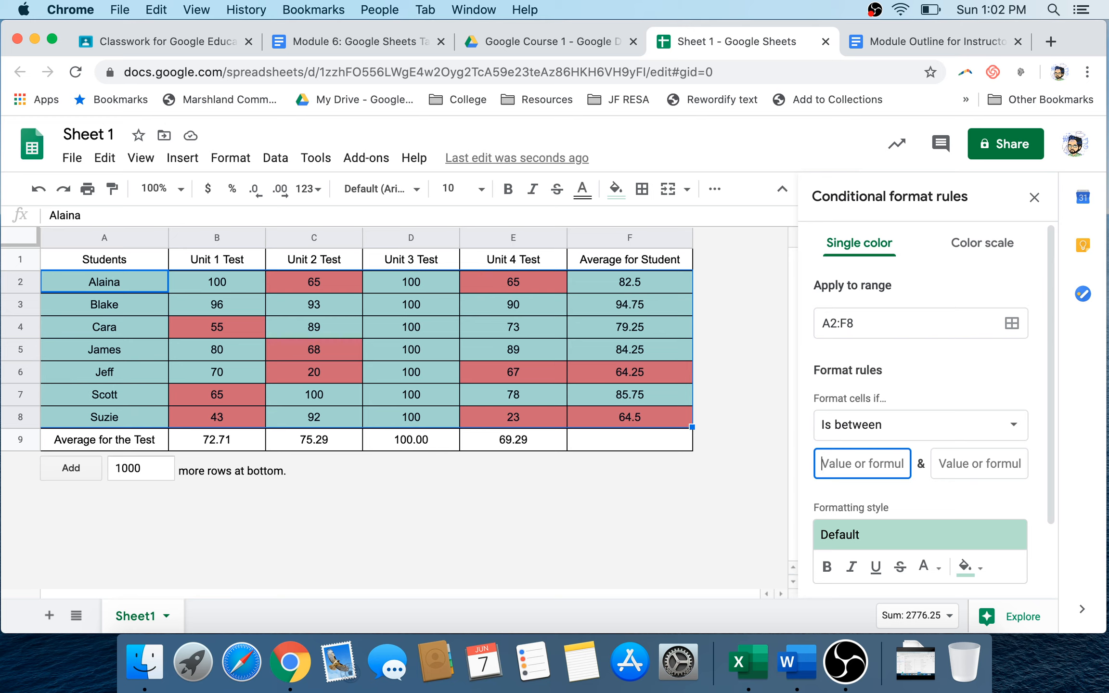
pyautogui.write('50')
pyautogui.press('Tab')
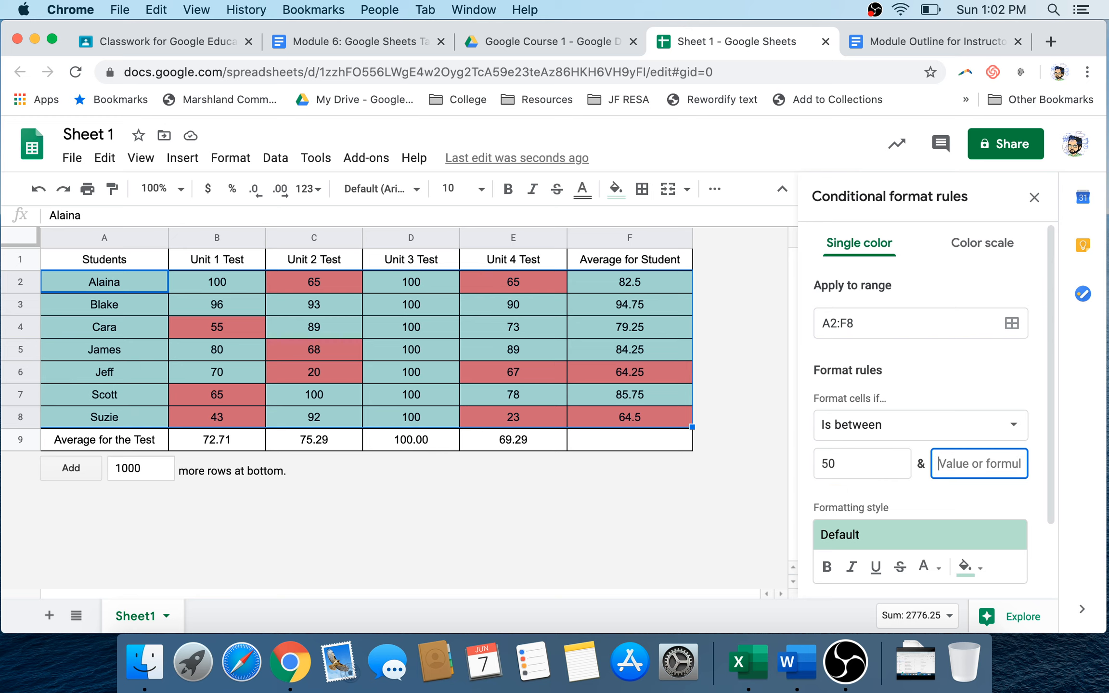
pyautogui.write('60')
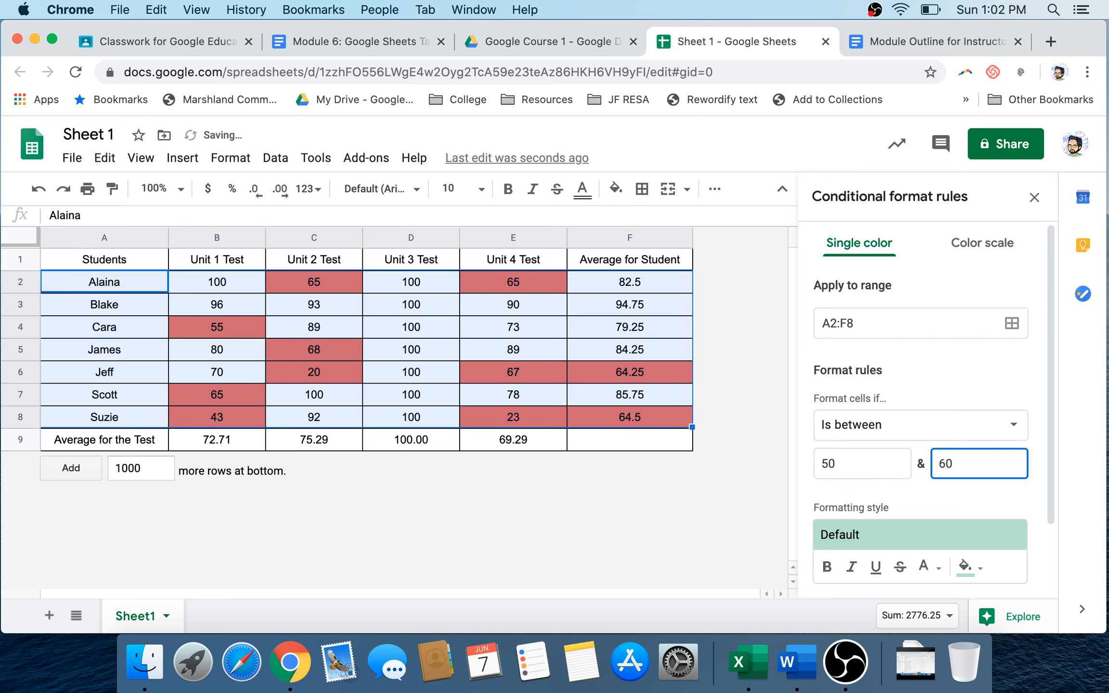
# Give the between rule a light yellow fill
pyautogui.click(963, 499)
pyautogui.scroll(-3, 963, 499)
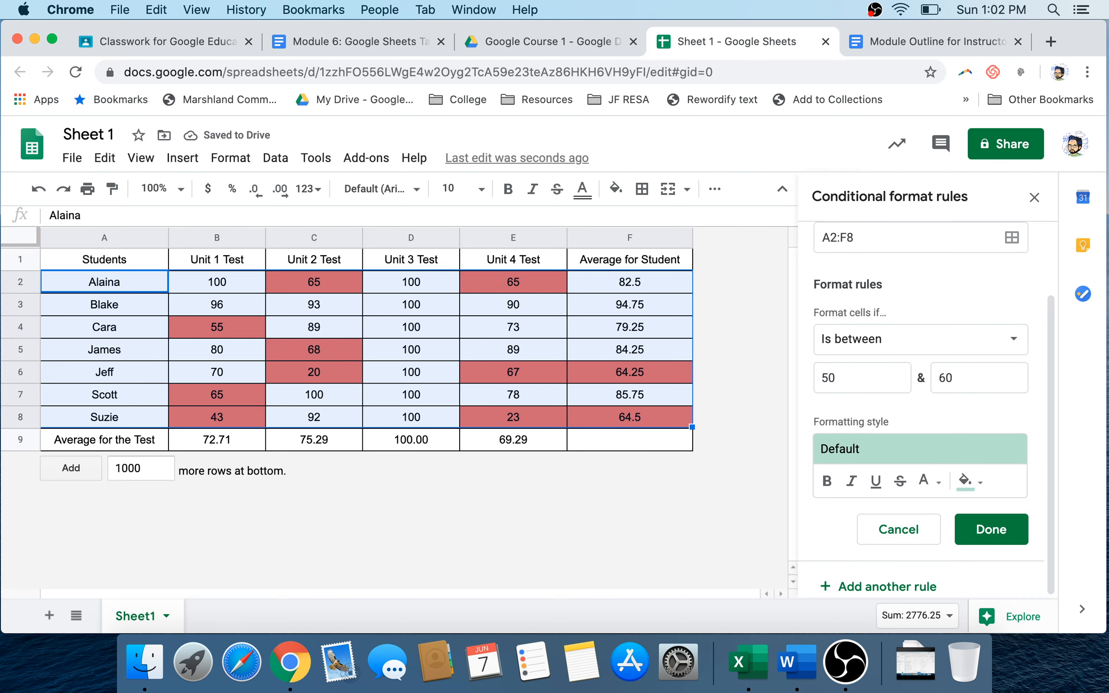
pyautogui.click(968, 480)
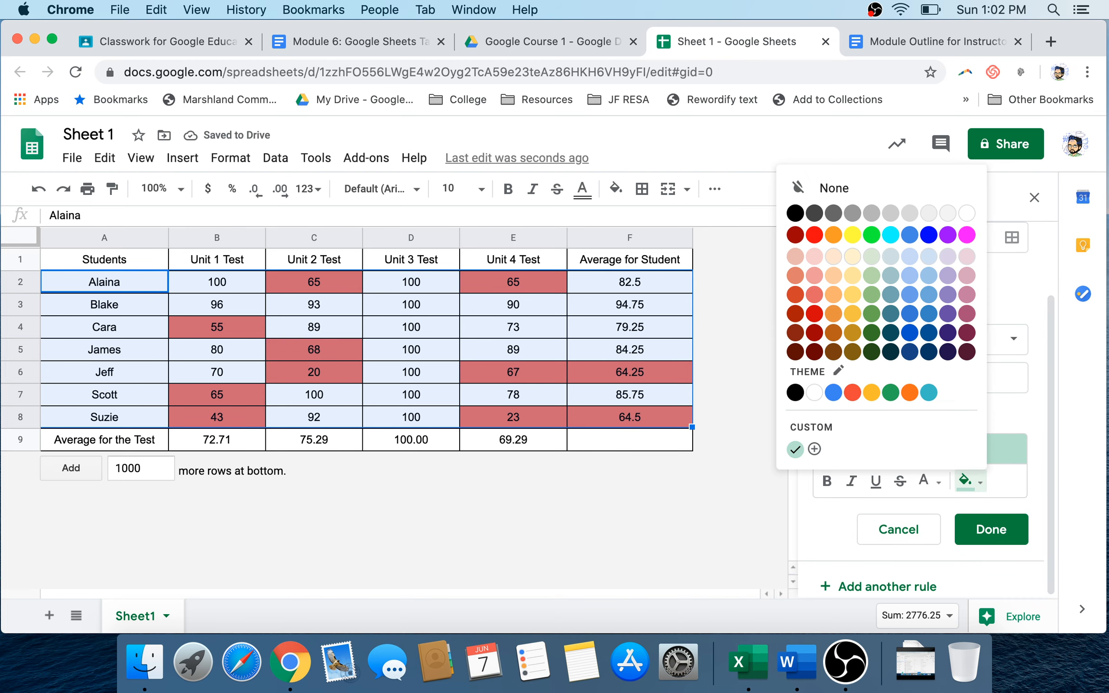
pyautogui.click(852, 294)
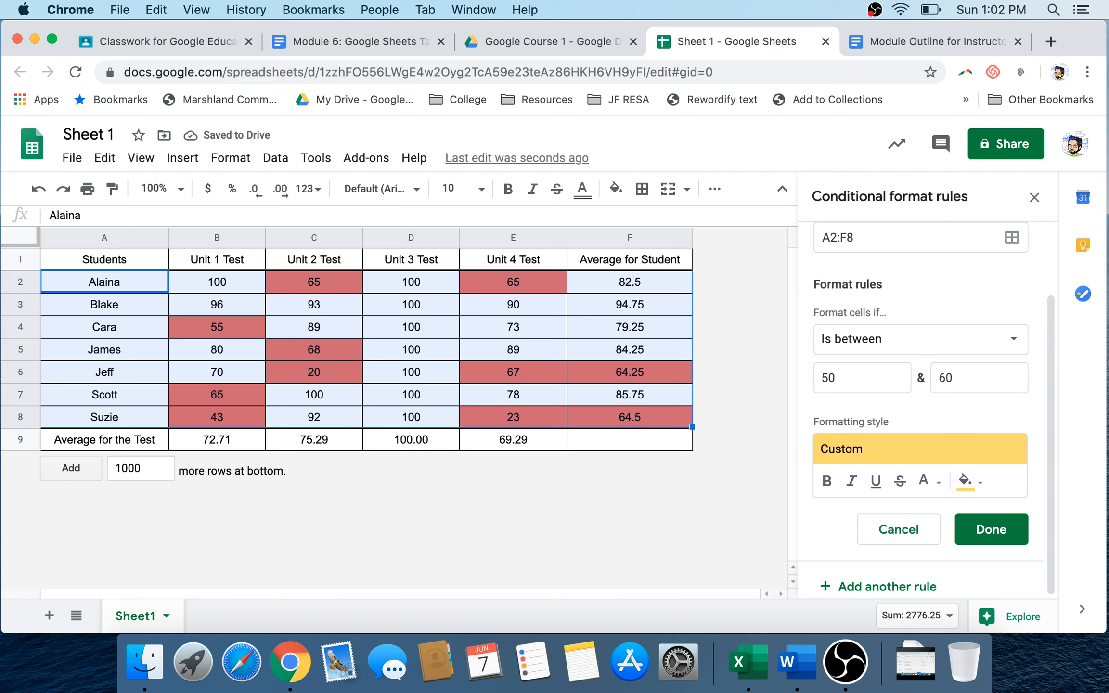
# Change the yellow rule's lower bound to 40, save it and move it above the less-than-70 rule
pyautogui.doubleClick(833, 378)
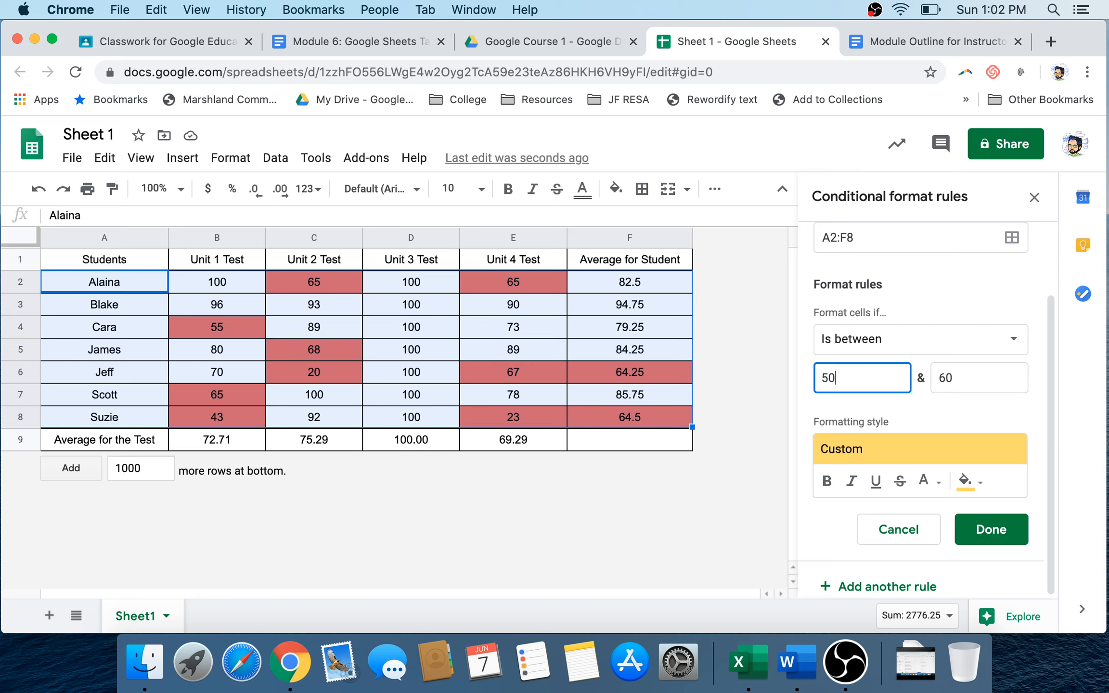
pyautogui.write('40')
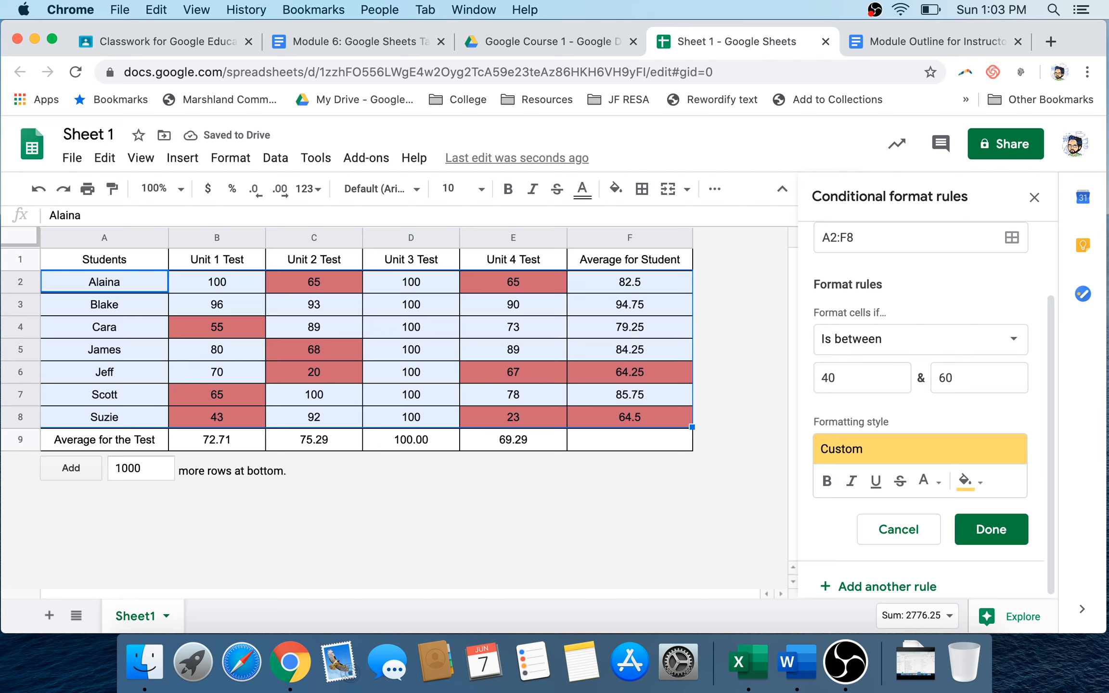
pyautogui.click(991, 529)
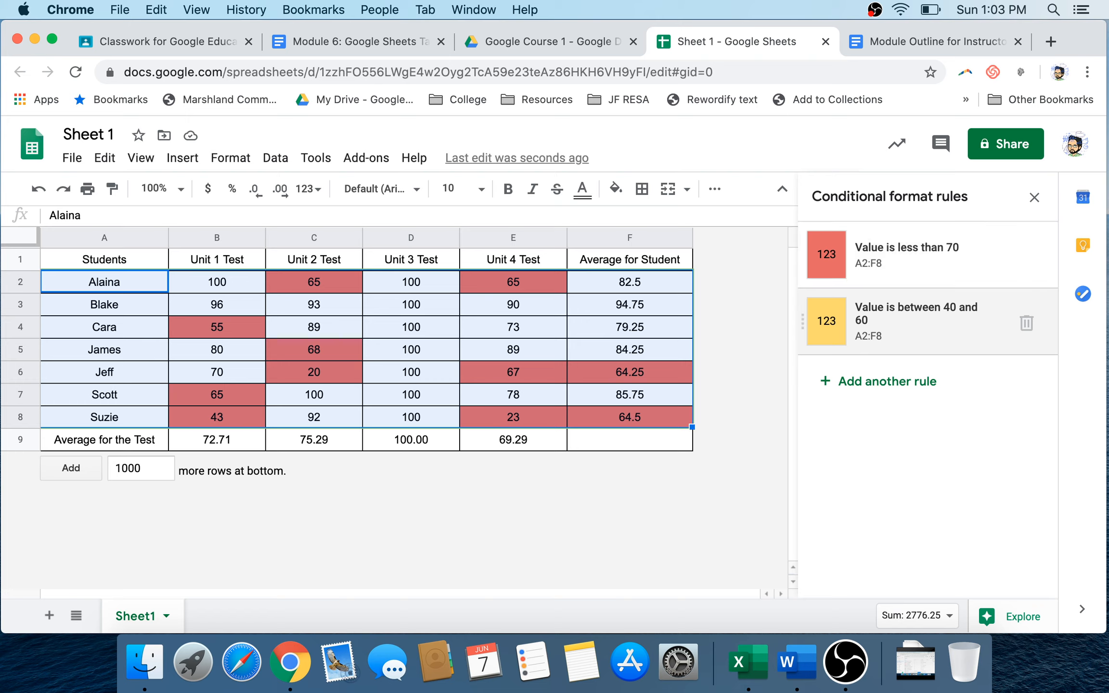
pyautogui.moveTo(803, 321); pyautogui.dragTo(803, 255)
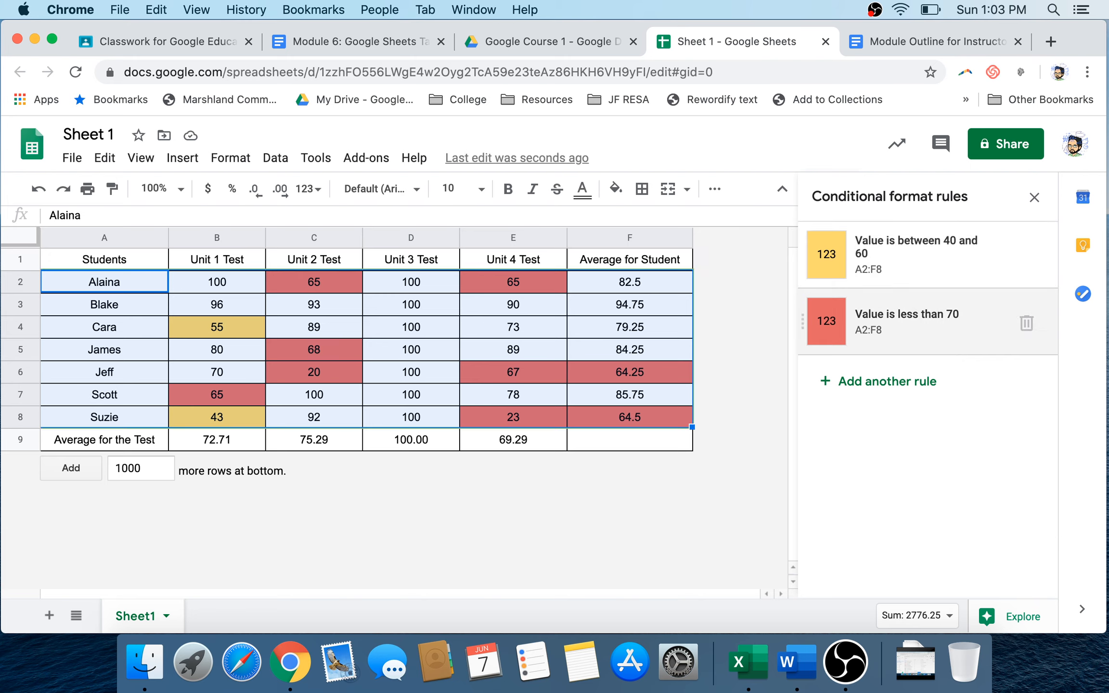
# Change the red less-than-70 rule to format cells with values between 60 and 70
pyautogui.click(905, 321)
pyautogui.click(920, 425)
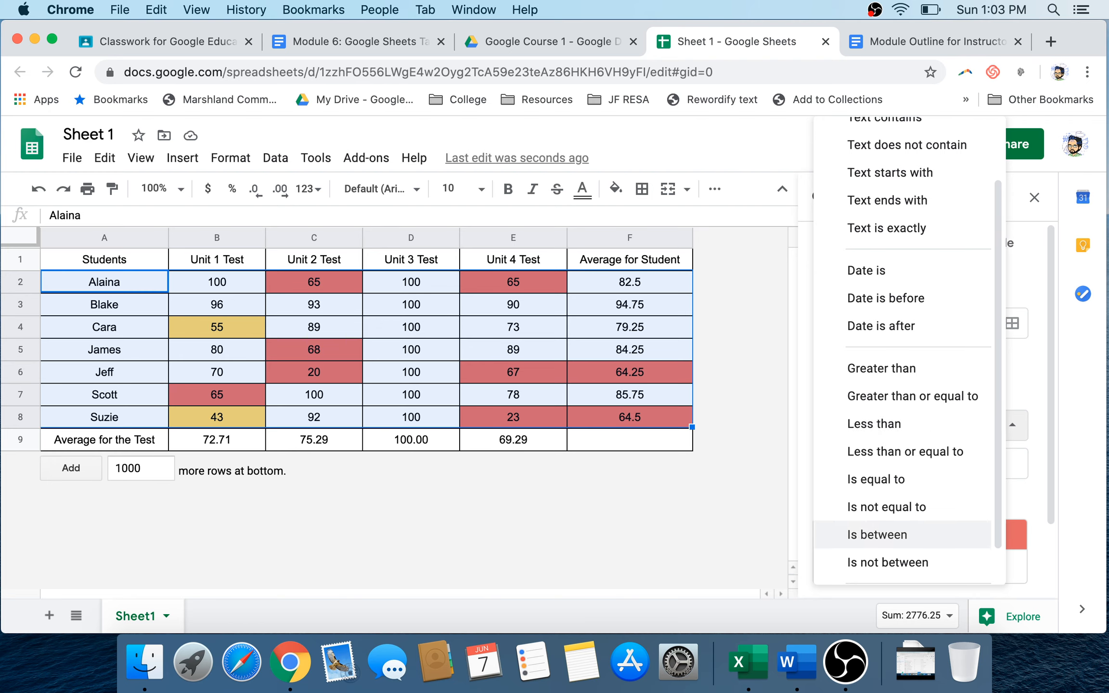
pyautogui.click(877, 535)
pyautogui.doubleClick(828, 464)
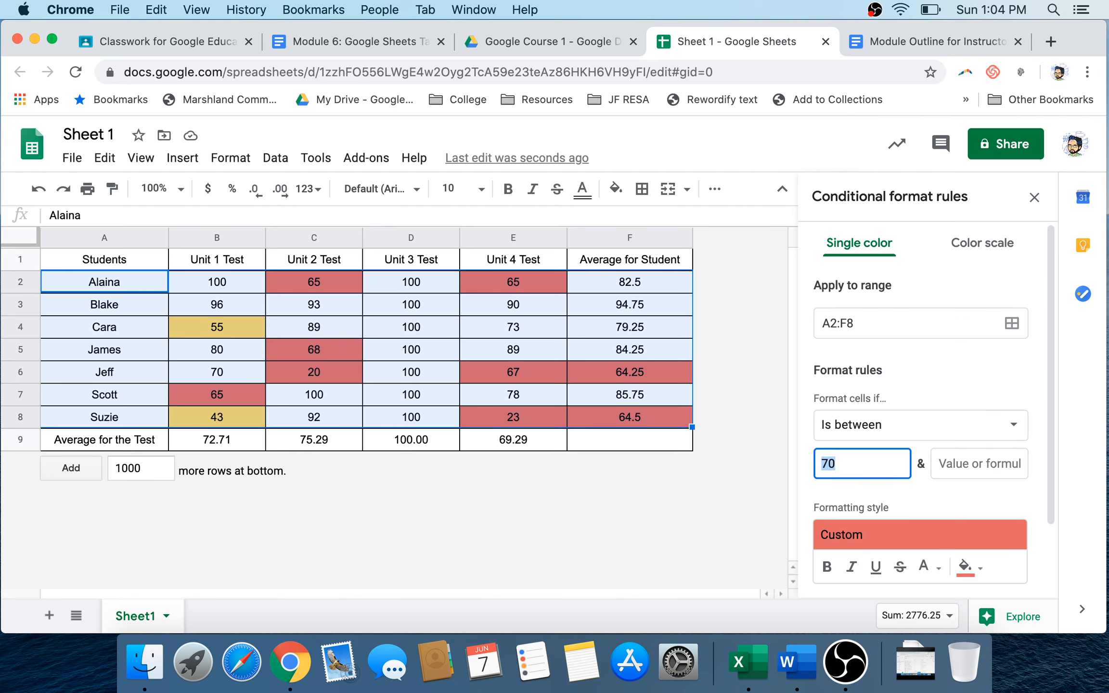
pyautogui.write('60')
pyautogui.press('Tab')
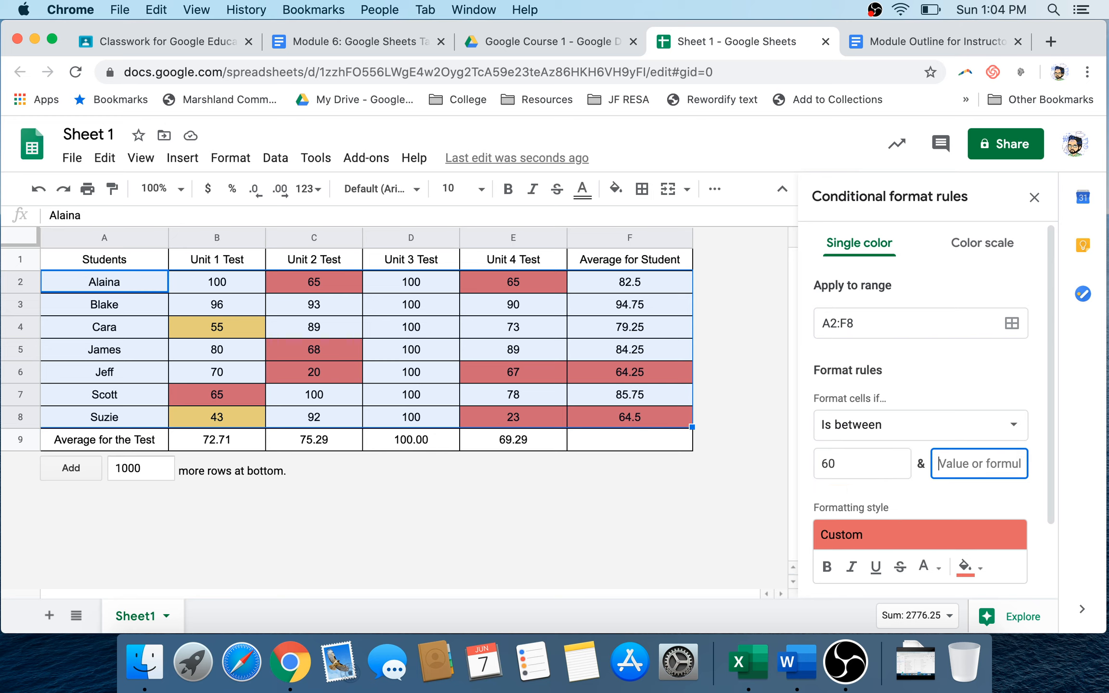
pyautogui.write('60')
pyautogui.press('BackSpace')
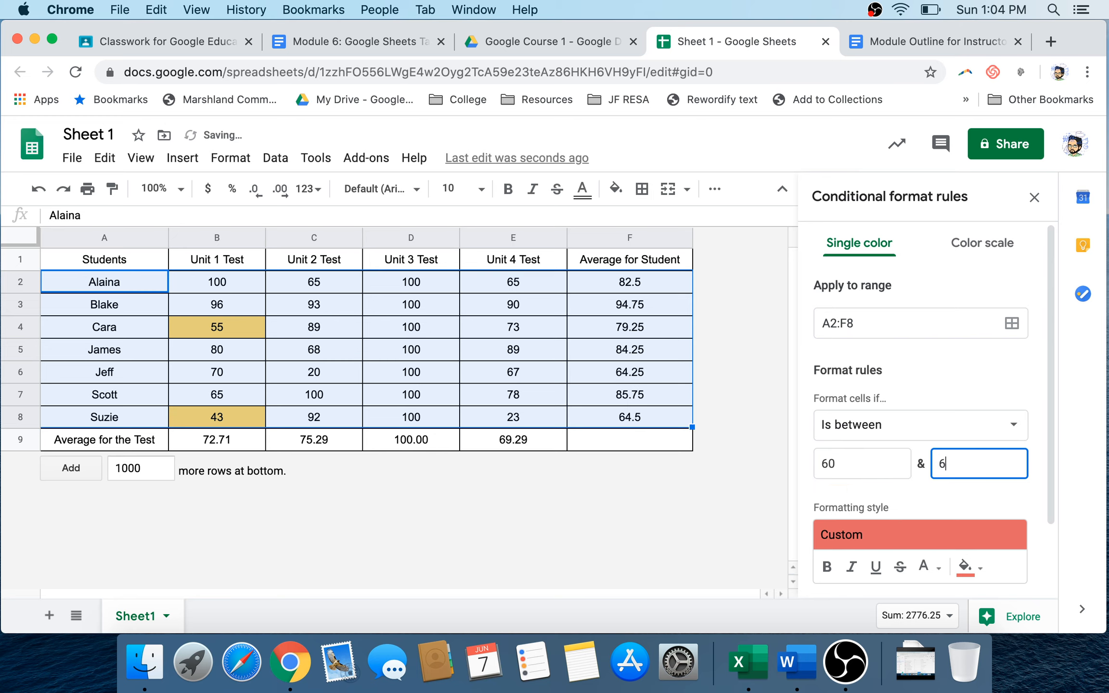
pyautogui.press('BackSpace')
pyautogui.write('70')
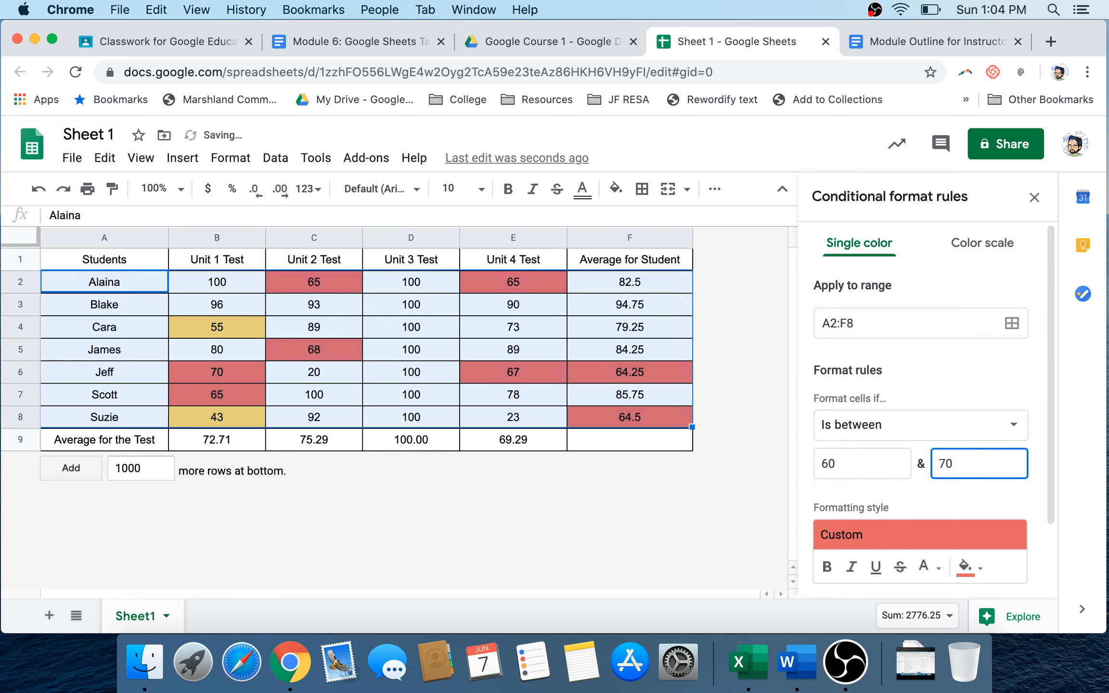
# Switch the 60-to-70 rule's fill to blue and save the rule
pyautogui.click(968, 567)
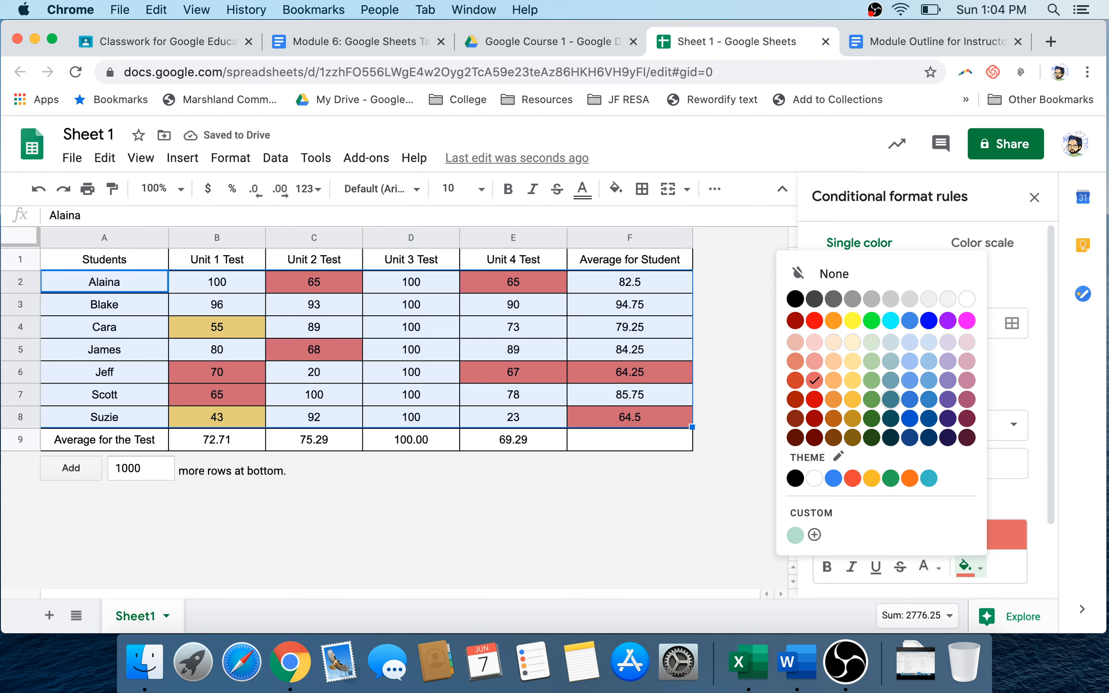
pyautogui.click(909, 379)
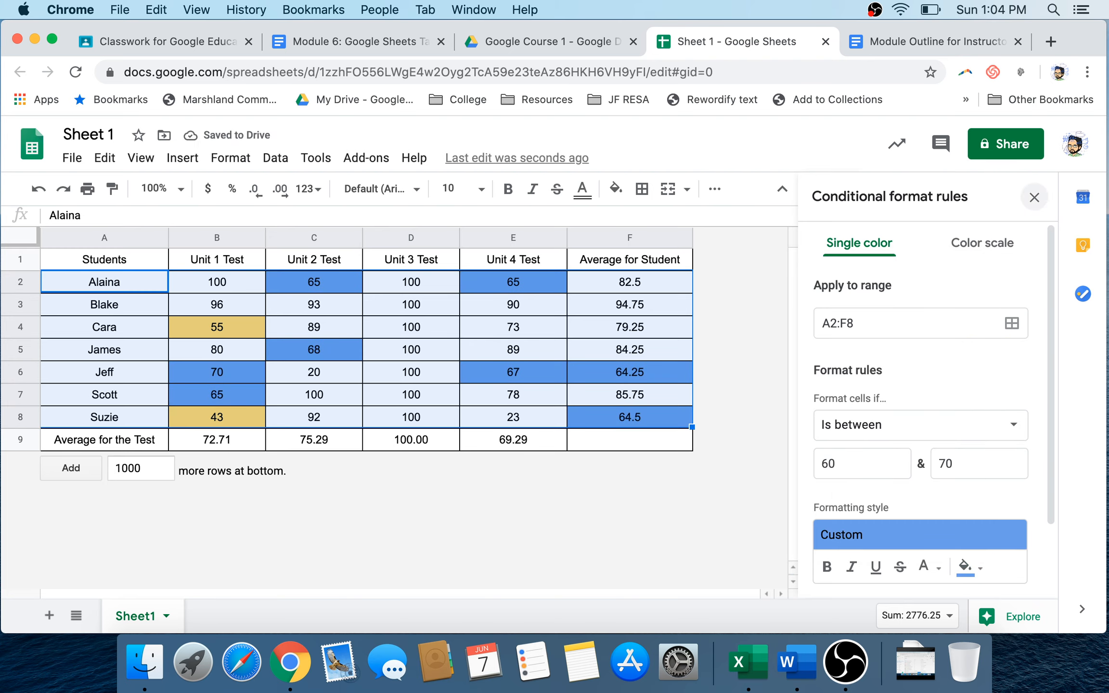
pyautogui.scroll(-2, 920, 409)
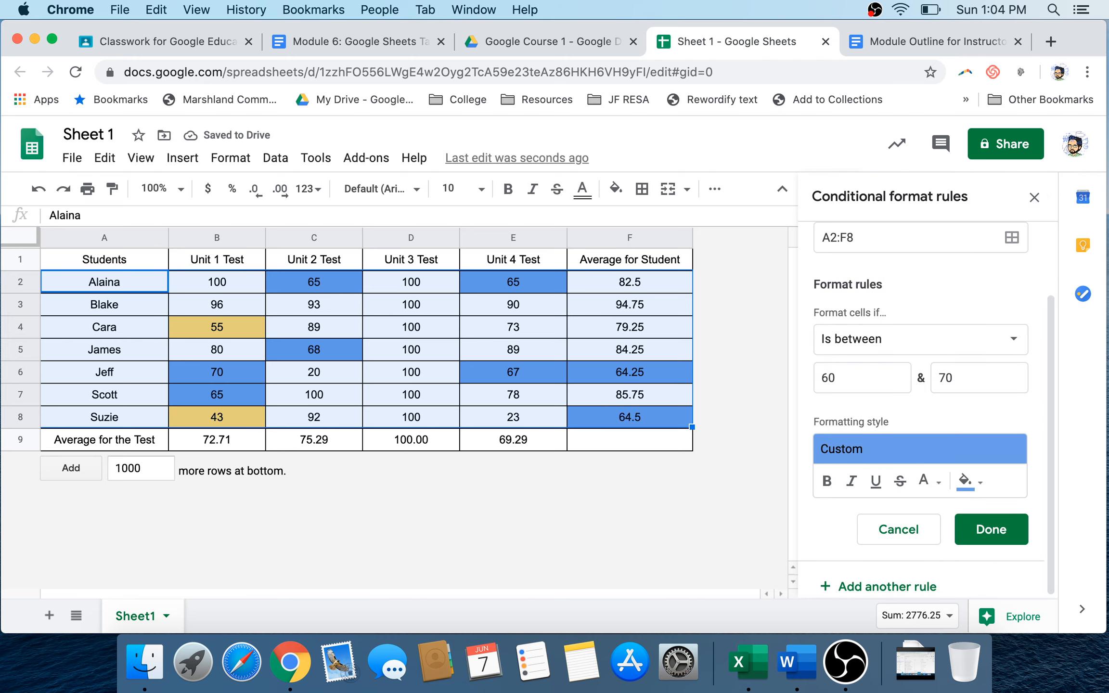
pyautogui.click(991, 529)
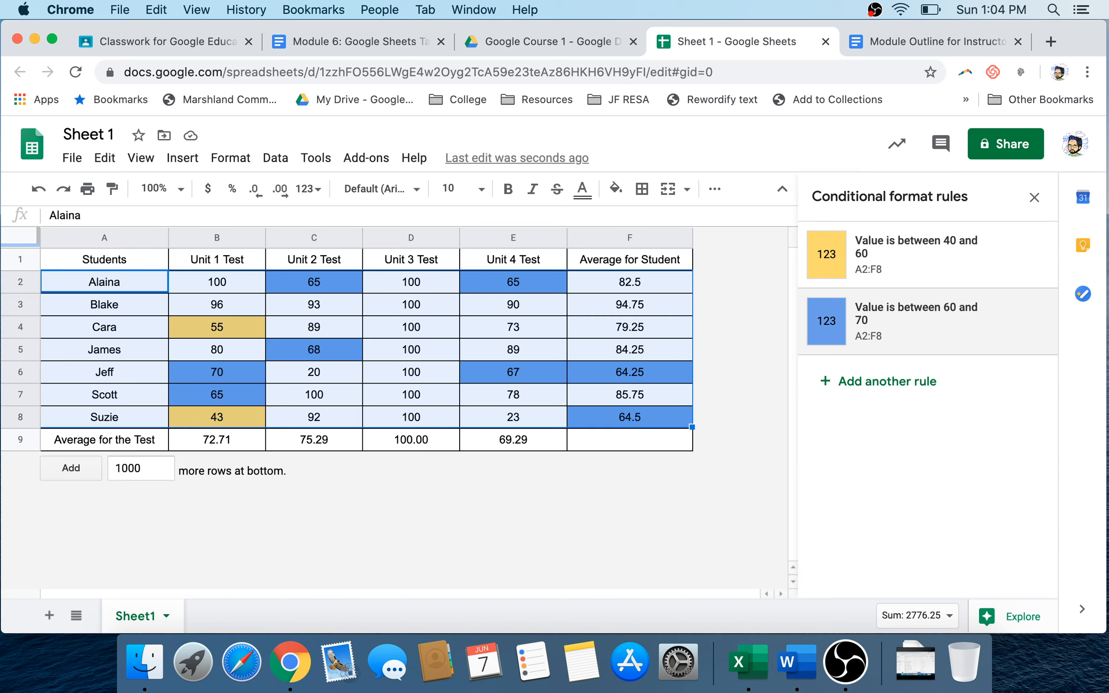
# Compare the yellow Unit 1 Test scores in B4 and B8 with their students' rows and averages, then close the conditional formatting rules
pyautogui.click(217, 327)
pyautogui.click(217, 417)
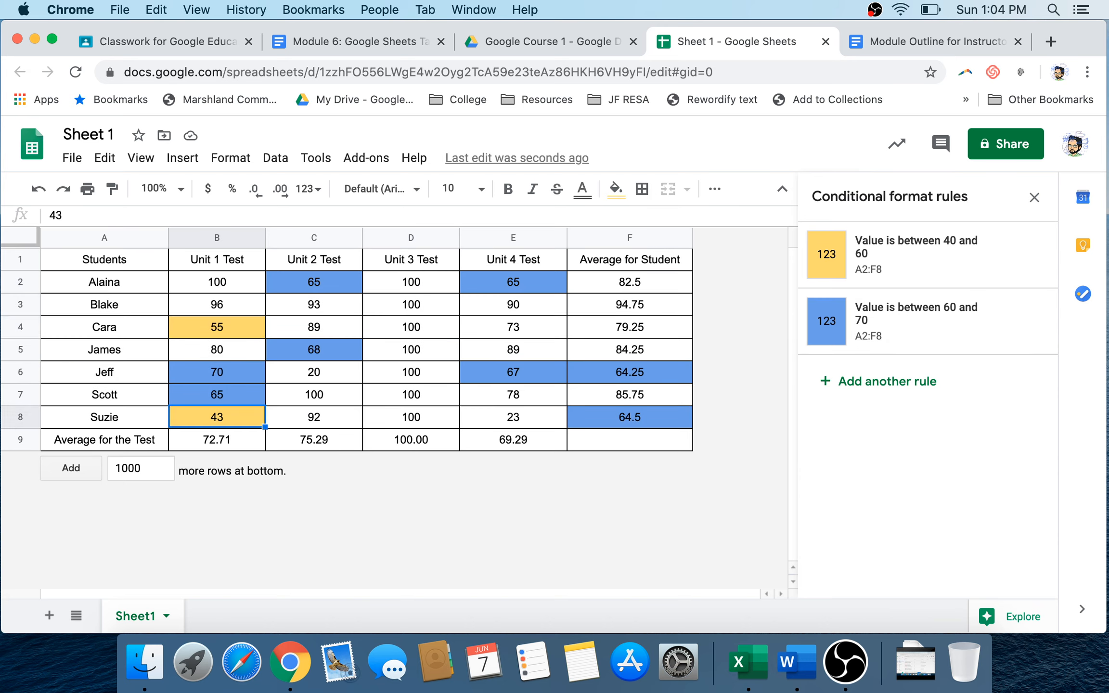
pyautogui.click(217, 327)
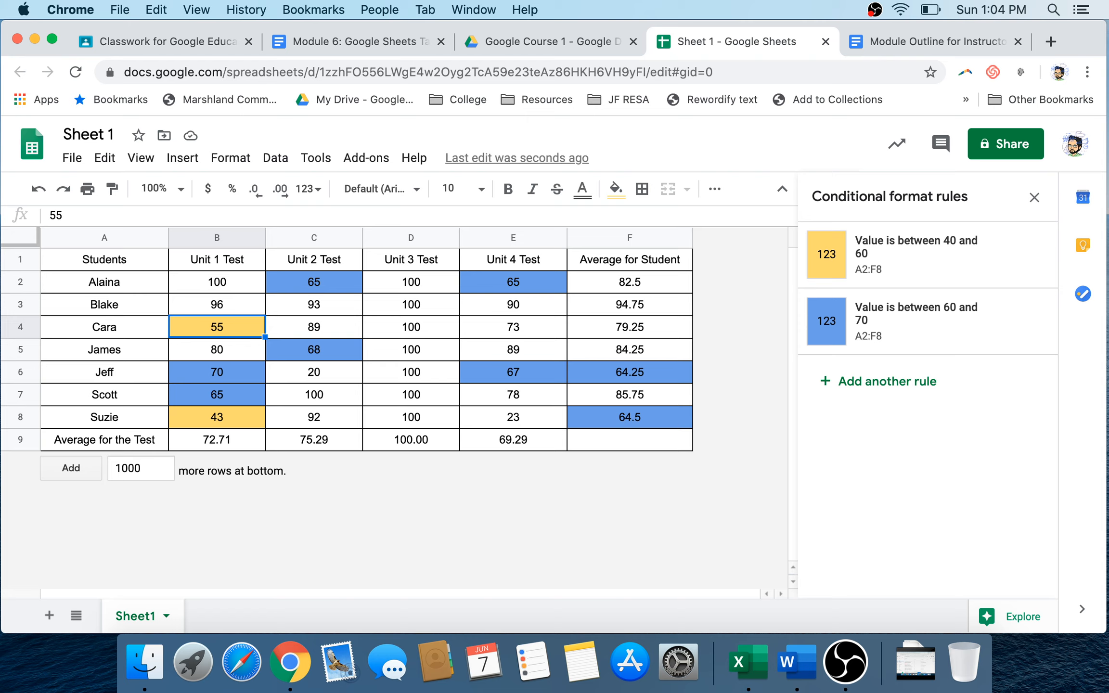
pyautogui.moveTo(104, 418); pyautogui.dragTo(626, 418)
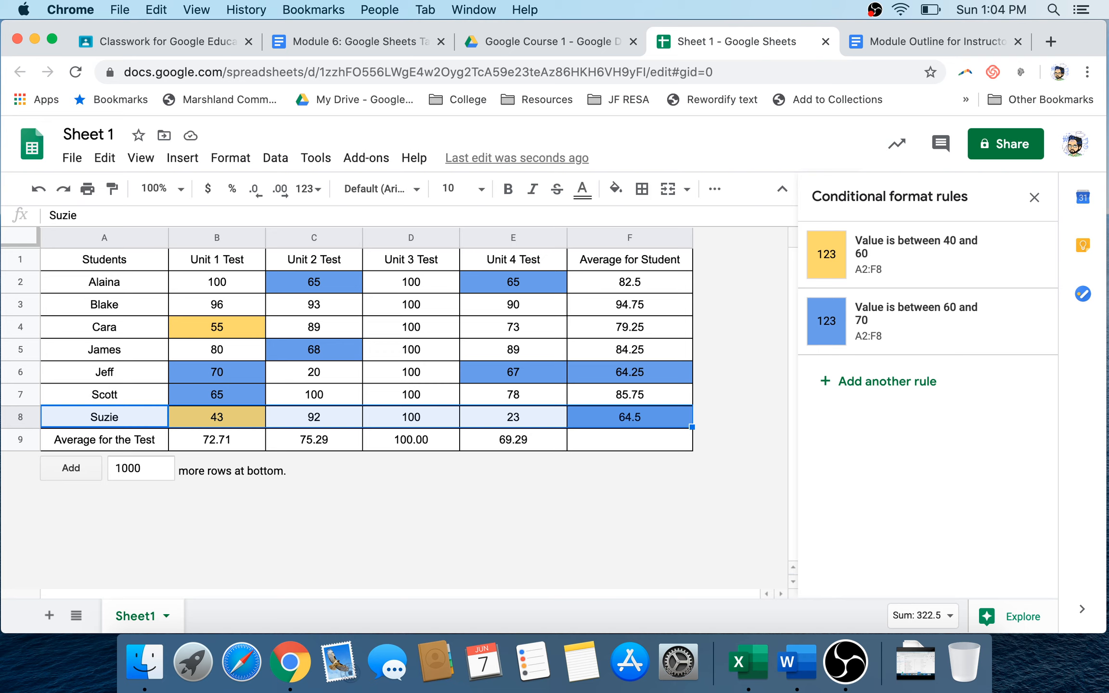
pyautogui.click(217, 327)
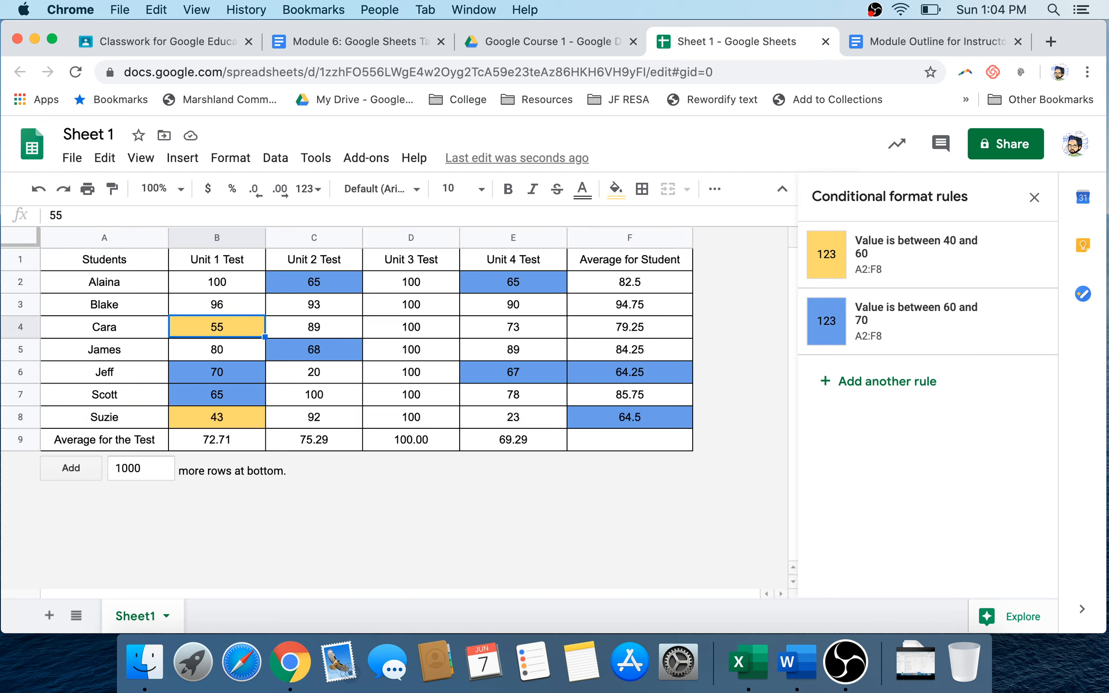
pyautogui.click(630, 327)
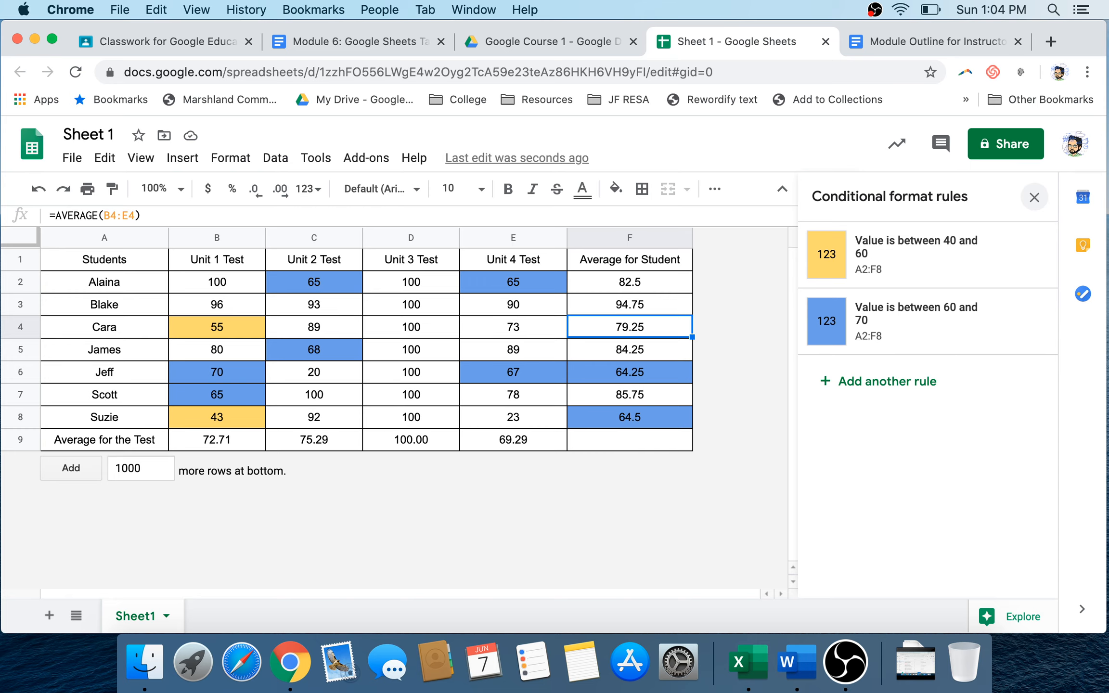
pyautogui.click(1034, 197)
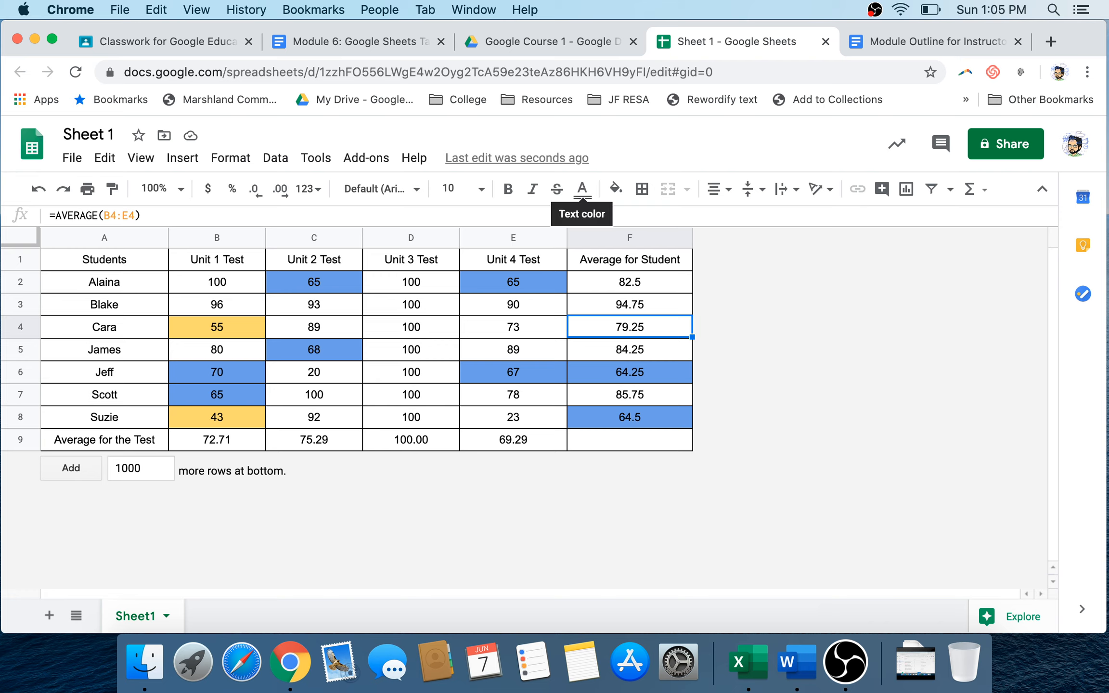
pyautogui.click(915, 663)
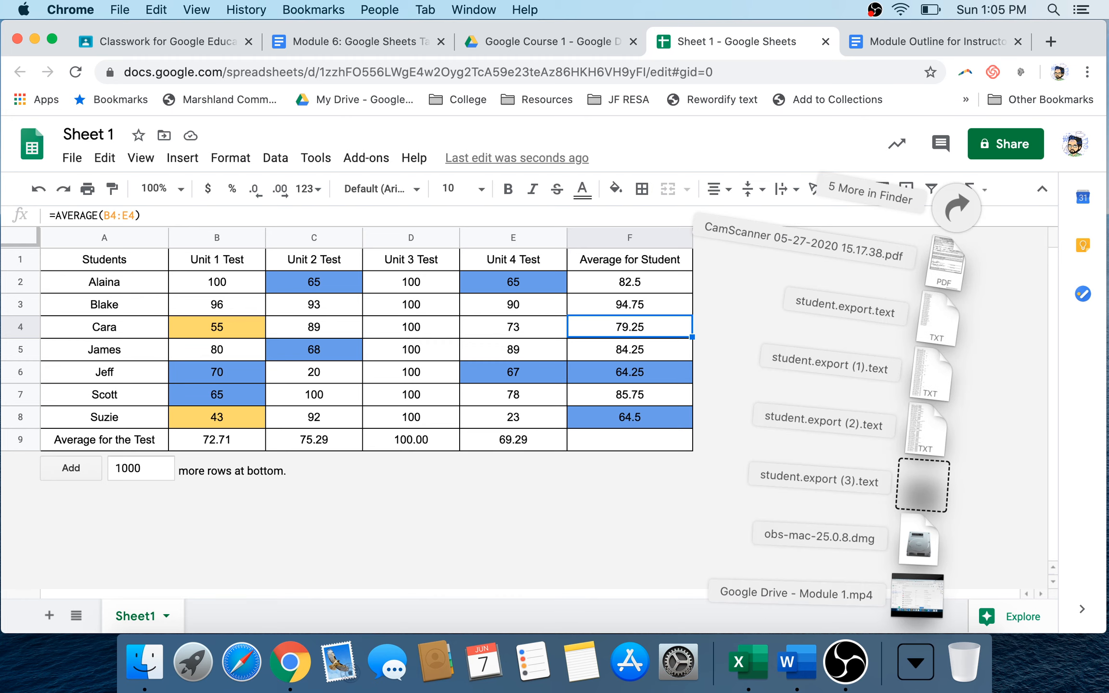
pyautogui.click(845, 663)
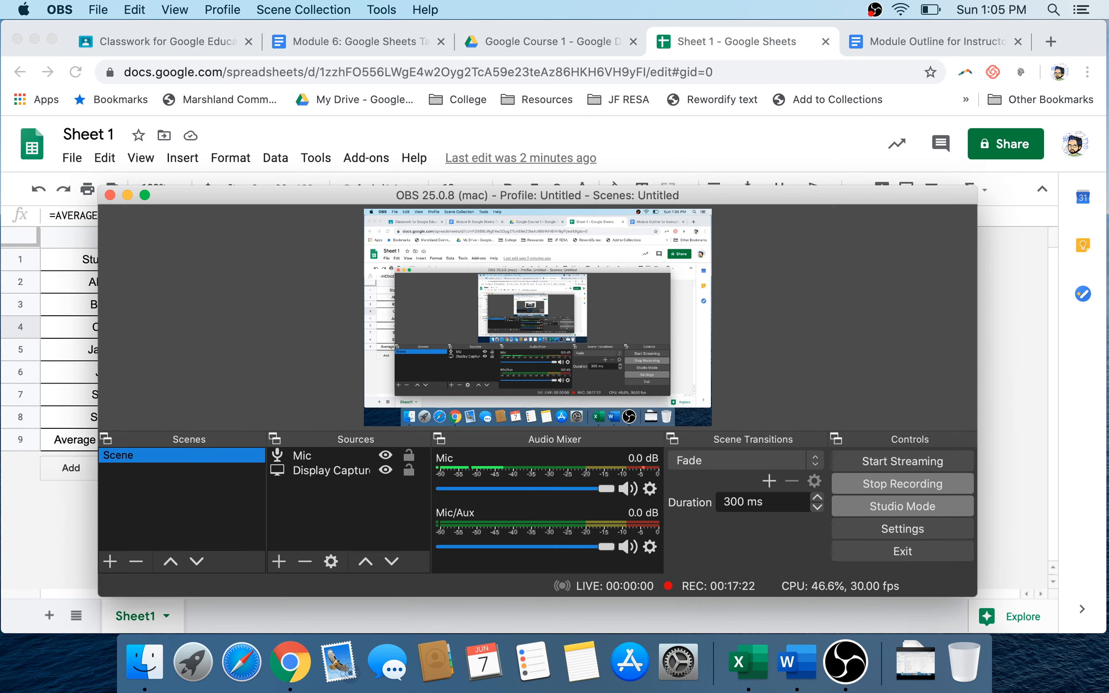